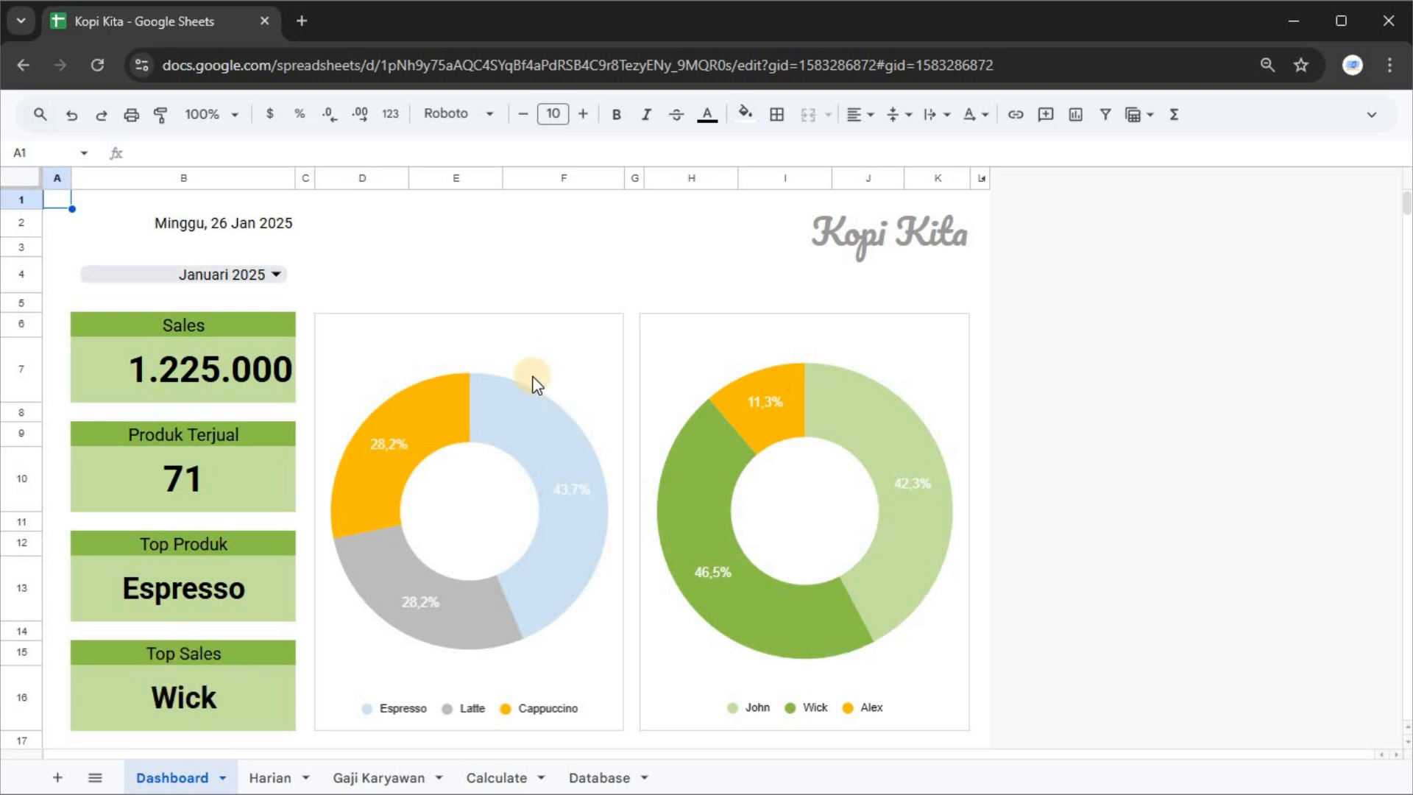
Step: Open the Harian sheet and inspect the first row's formulas for Karyawan, Harga Satuan and Biaya Bahan Baku
scroll(471, 361, "down", 2)
scroll(457, 360, "up", 2)
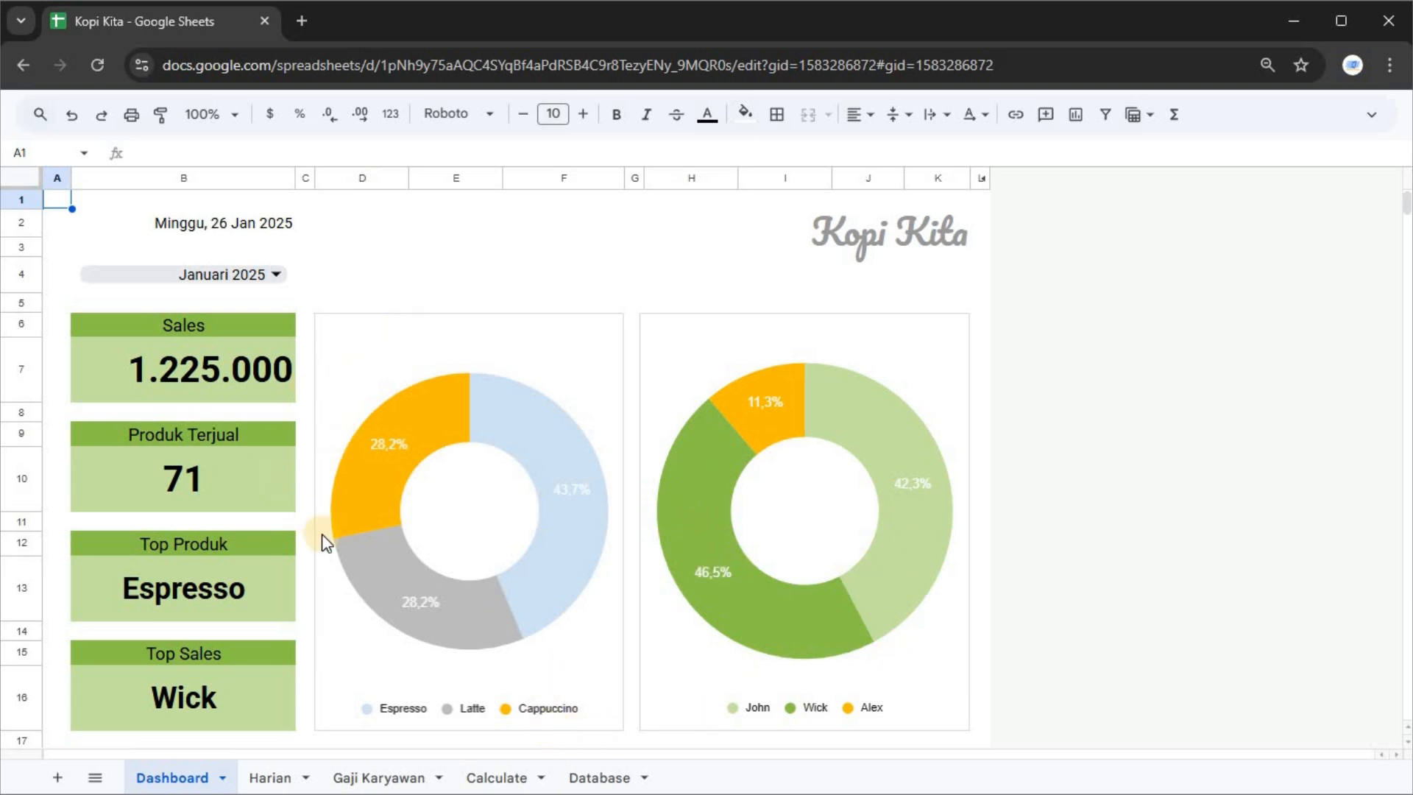
left_click(258, 781)
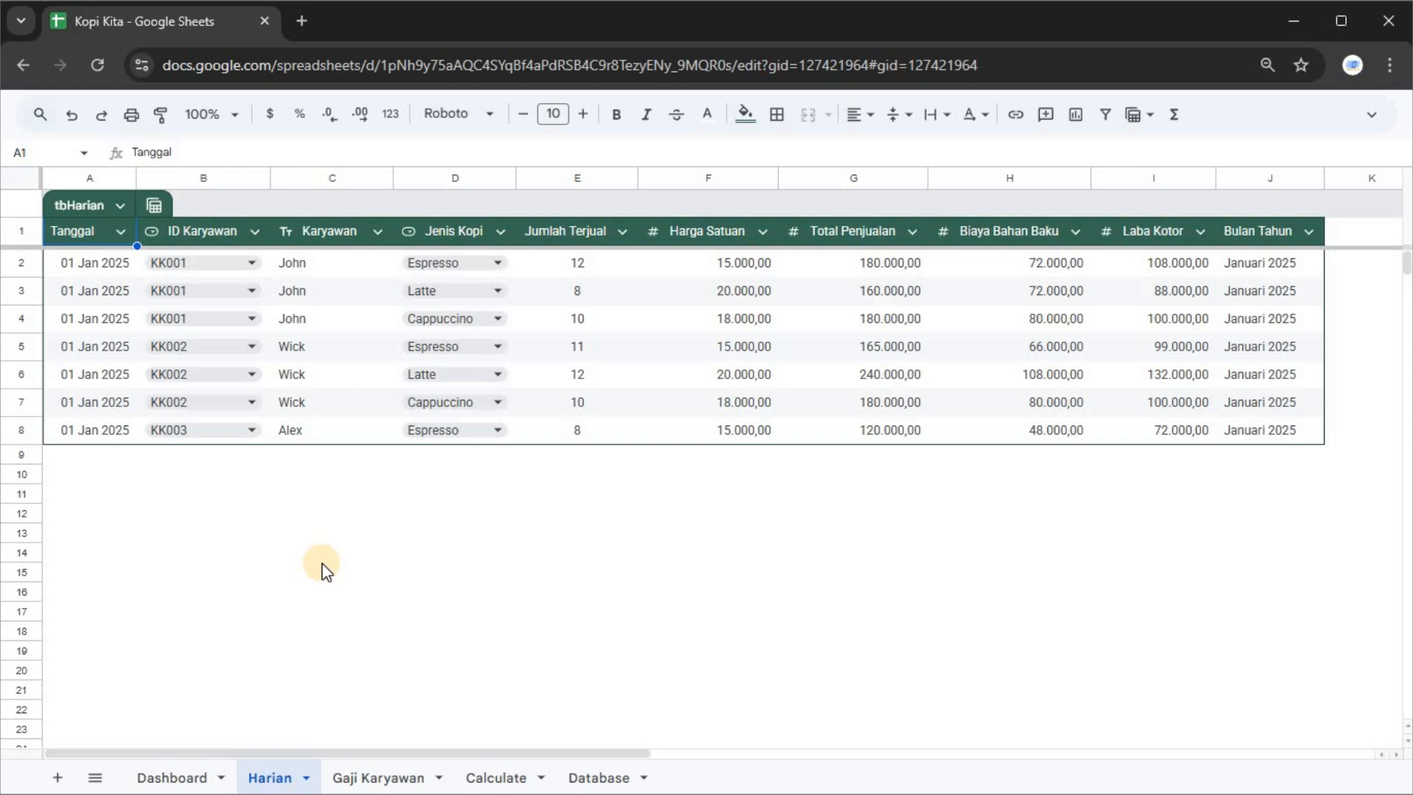
left_click(334, 263)
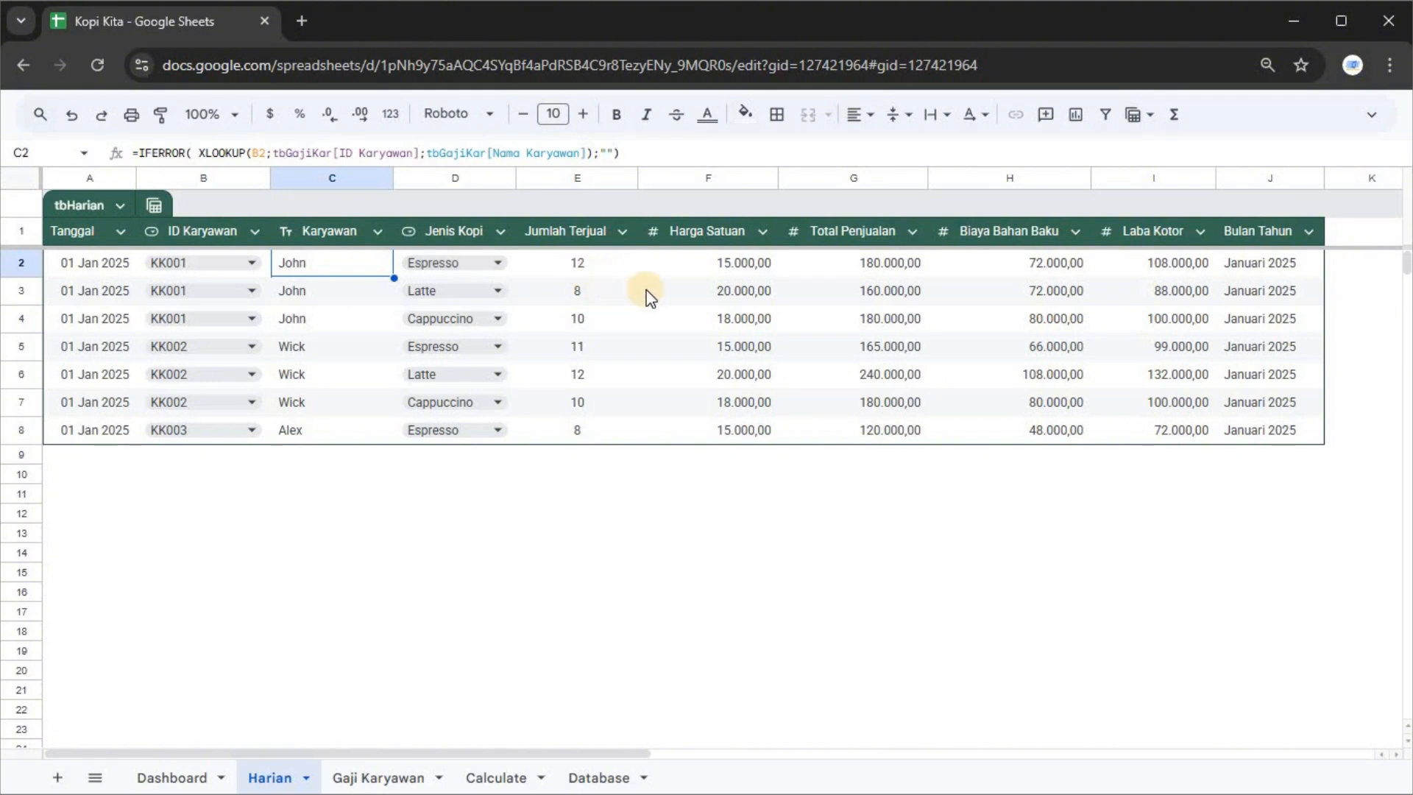
left_click(736, 266)
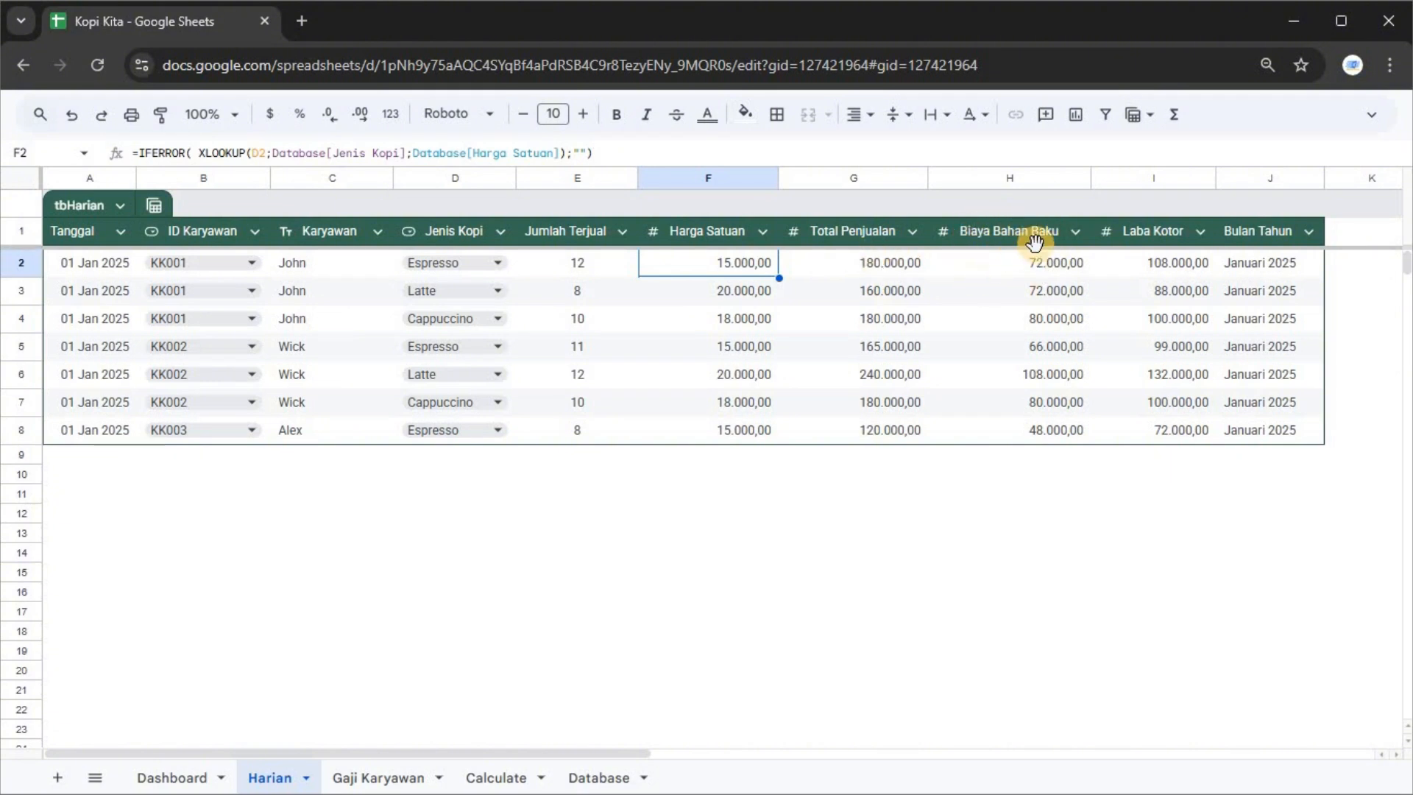
left_click(1029, 263)
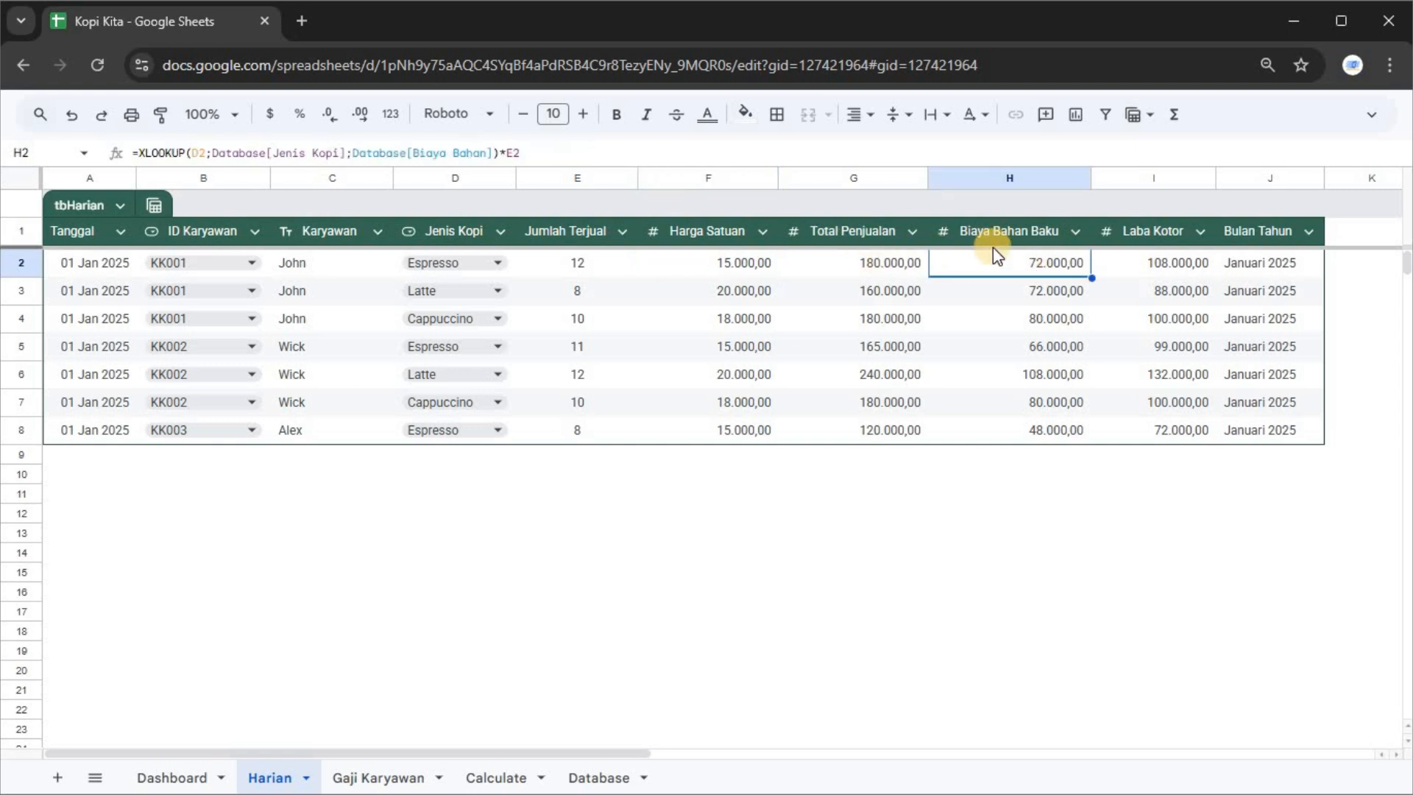
Step: Review the Harga Satuan and Biaya Bahan values of the three coffee types in the Database sheet
left_click(596, 778)
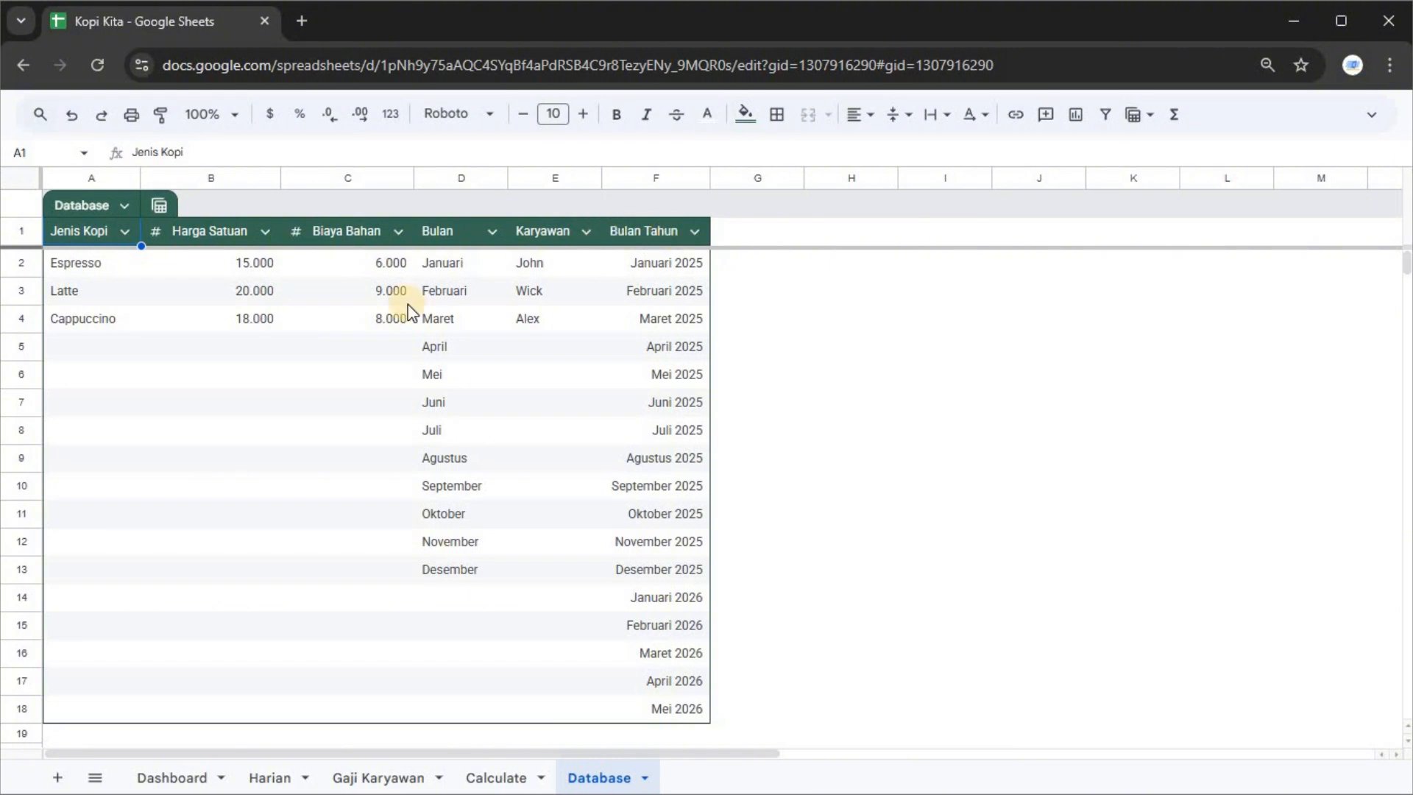
left_click(237, 266)
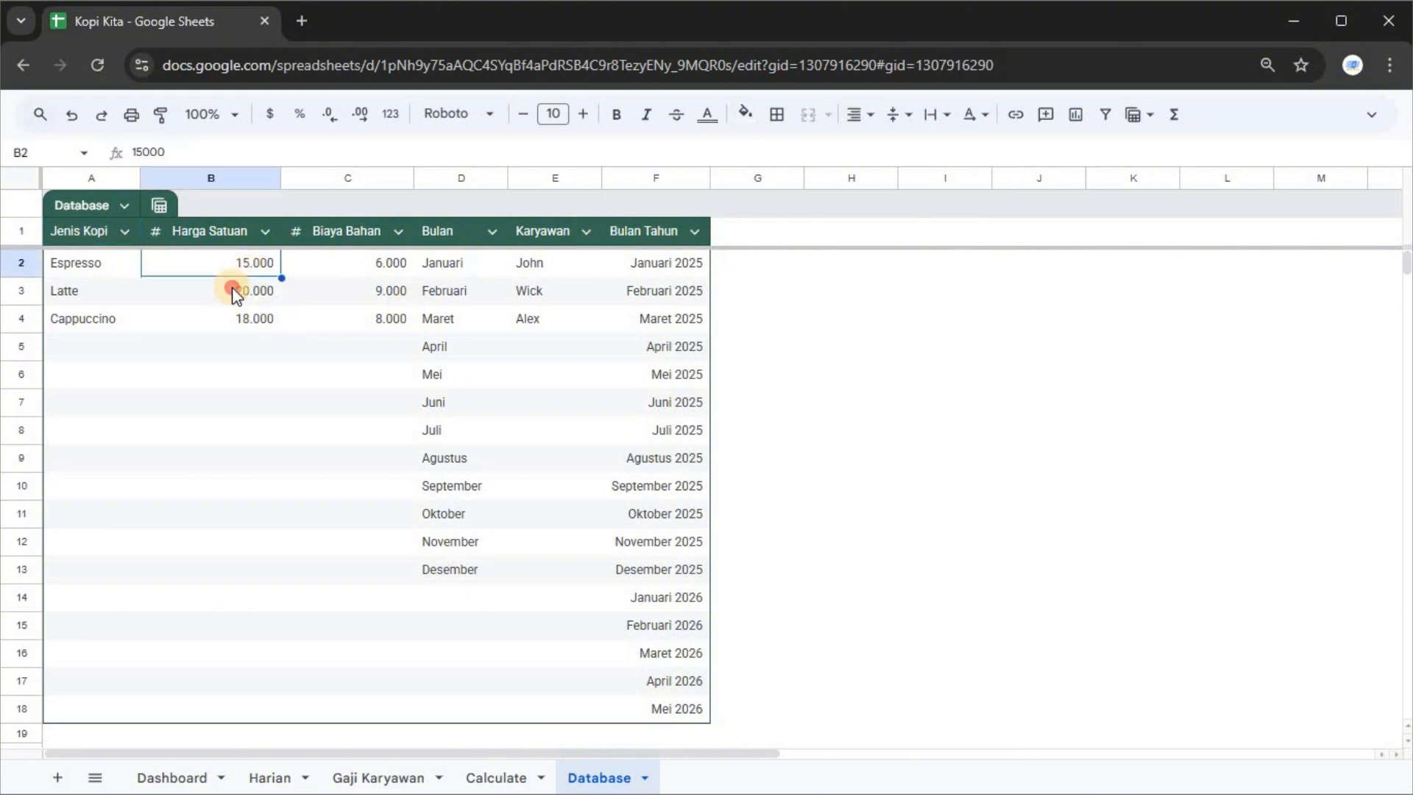
left_click_drag(238, 263, 231, 318)
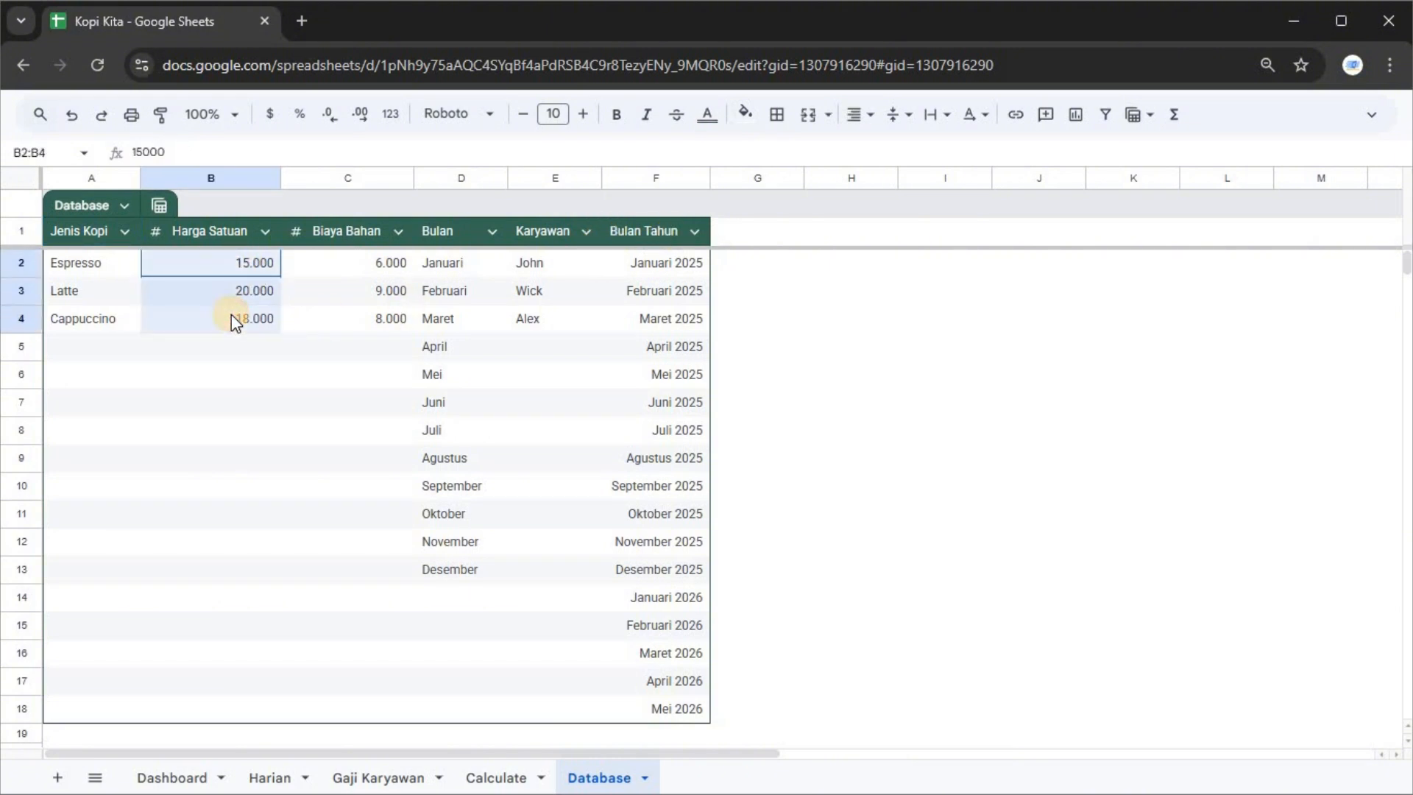
left_click(211, 264)
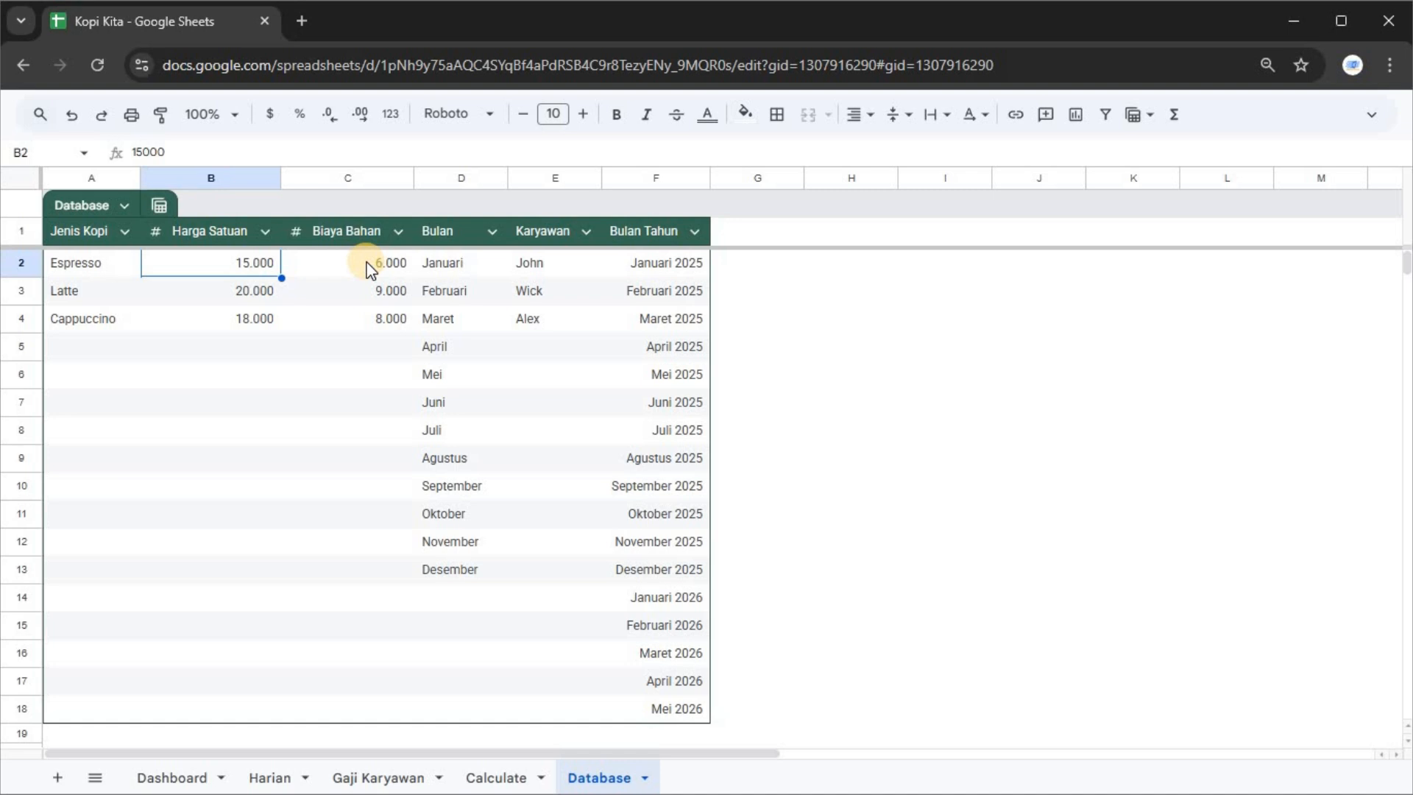
left_click_drag(359, 267, 368, 317)
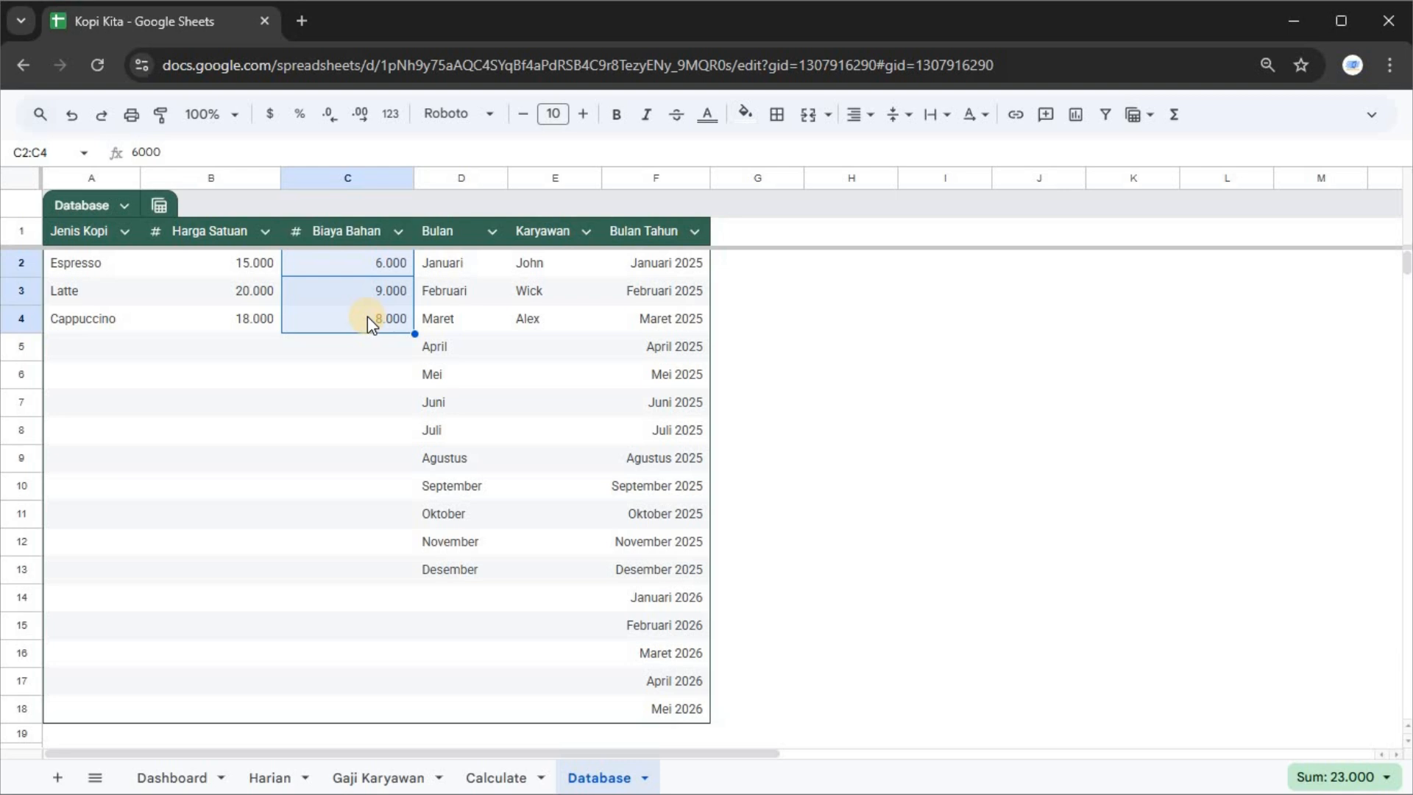
Step: Return to the Harian sheet and inspect the first row's Bulan Tahun formula and ID Karyawan dropdown options
left_click(269, 782)
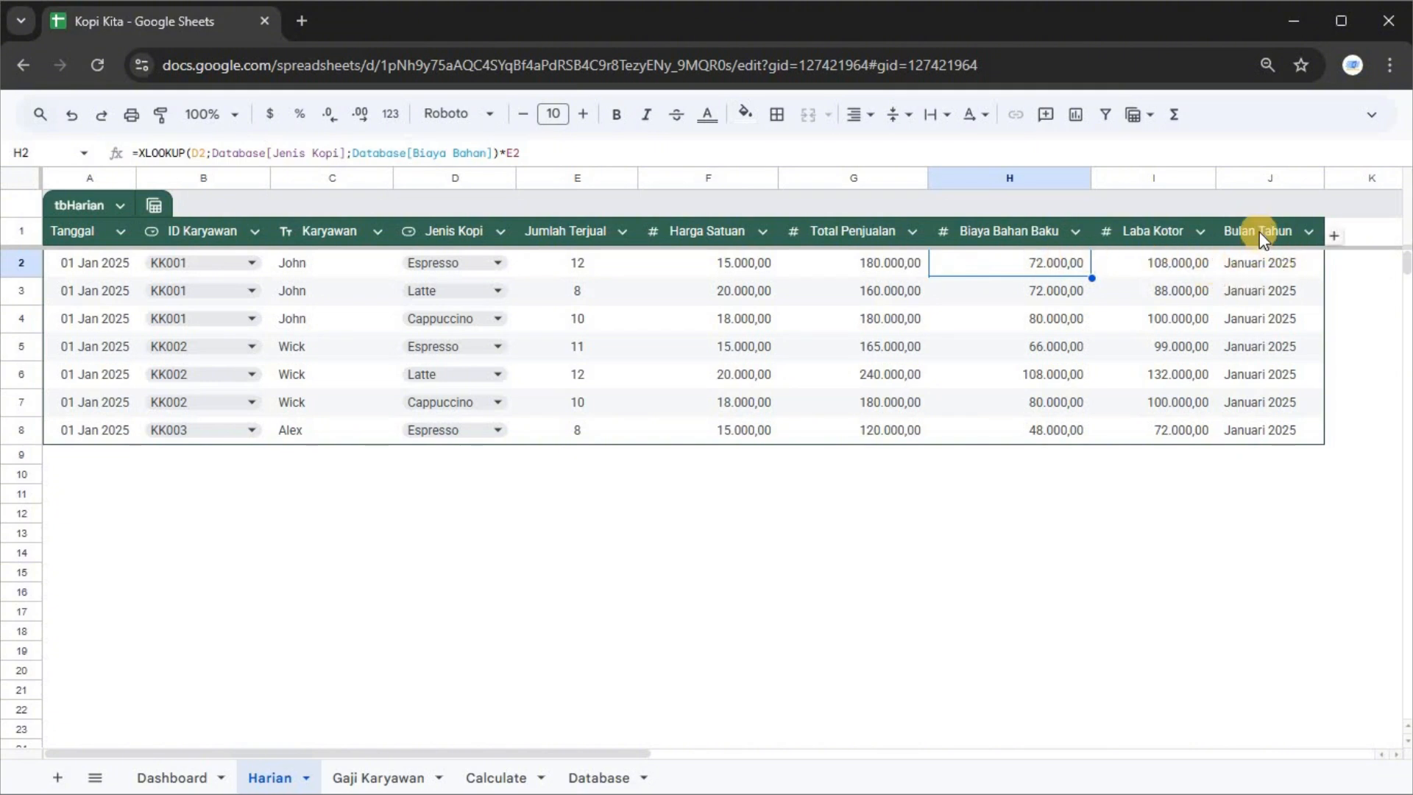
left_click(1241, 274)
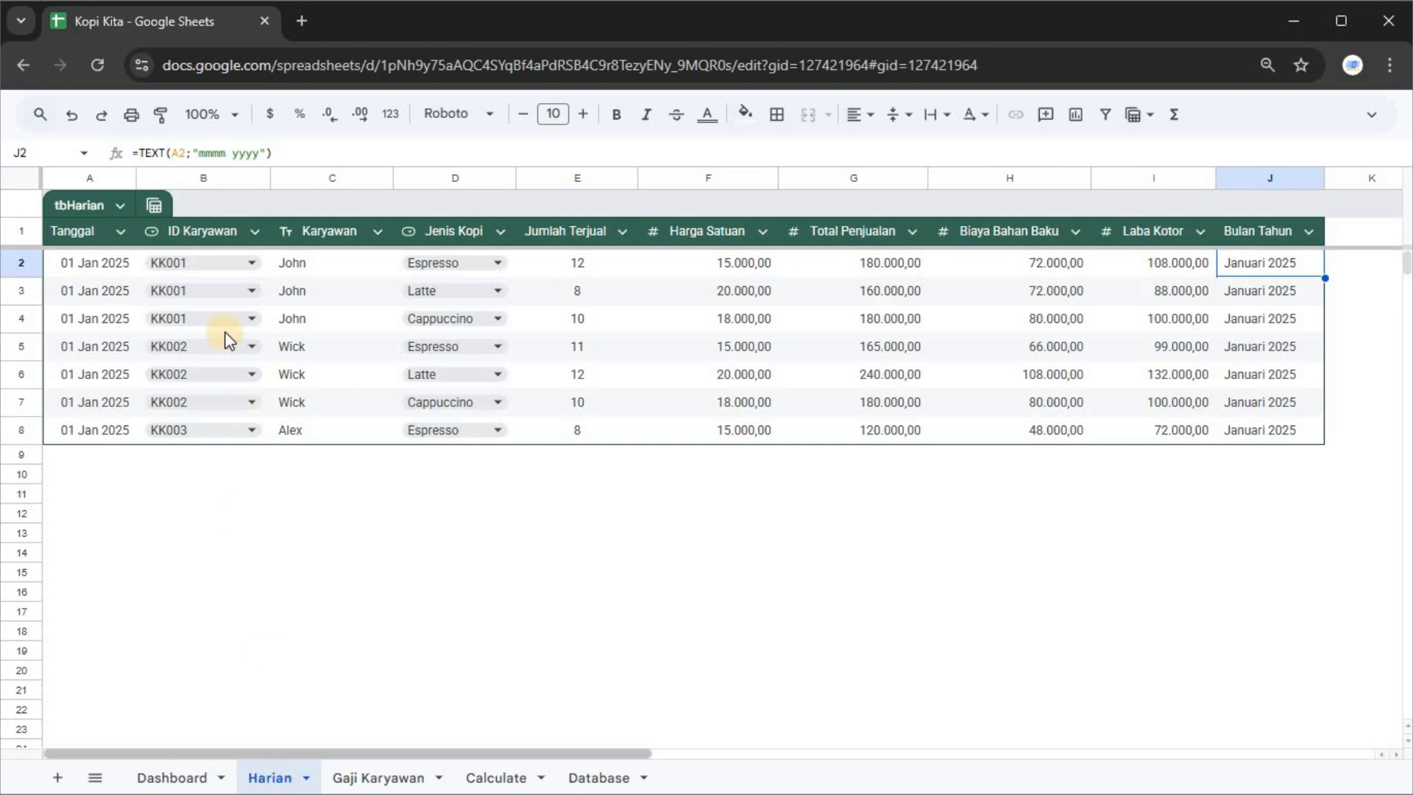
left_click(252, 263)
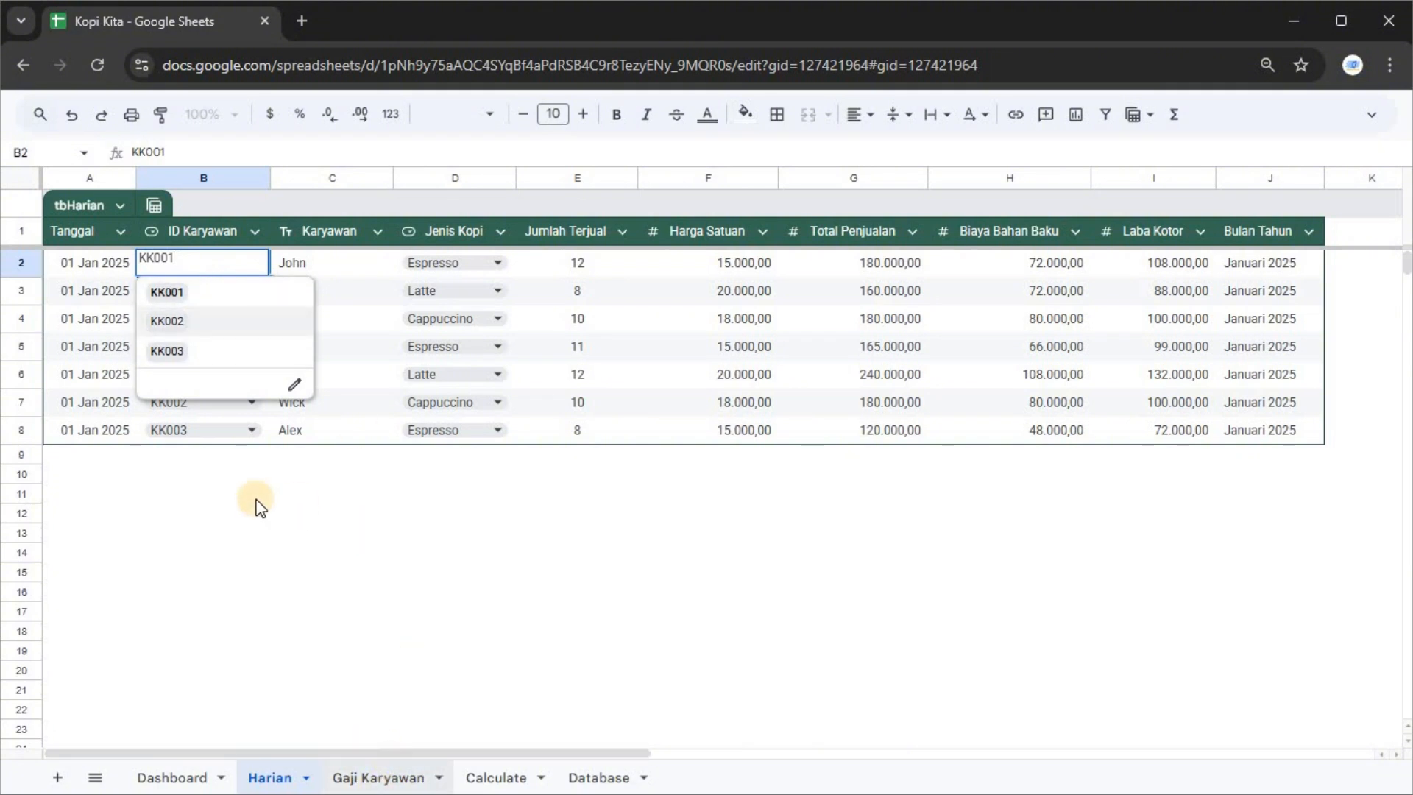
left_click(237, 493)
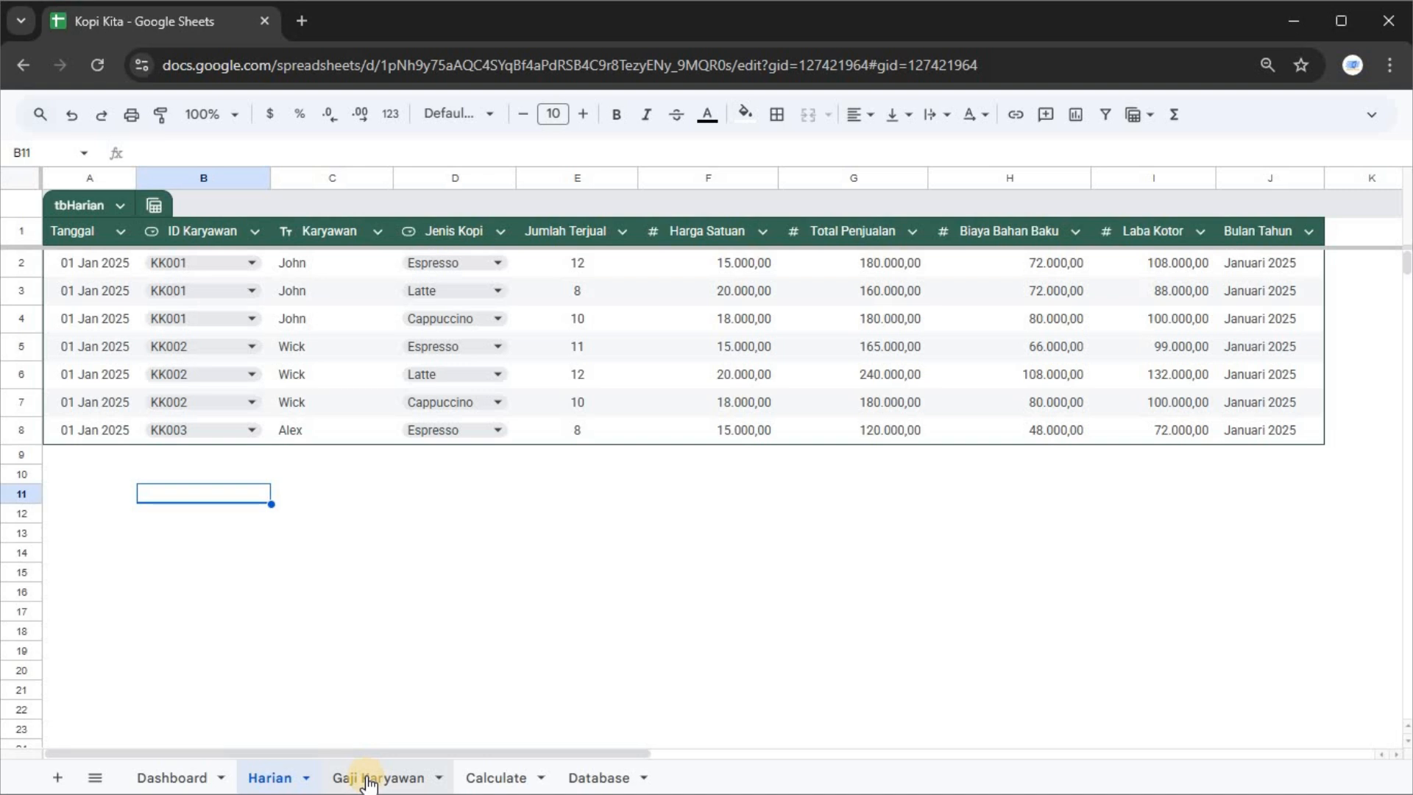
Step: Add a new row below the last employee in the Gaji Karyawan sheet by entering the new employee's name in C5
left_click(368, 780)
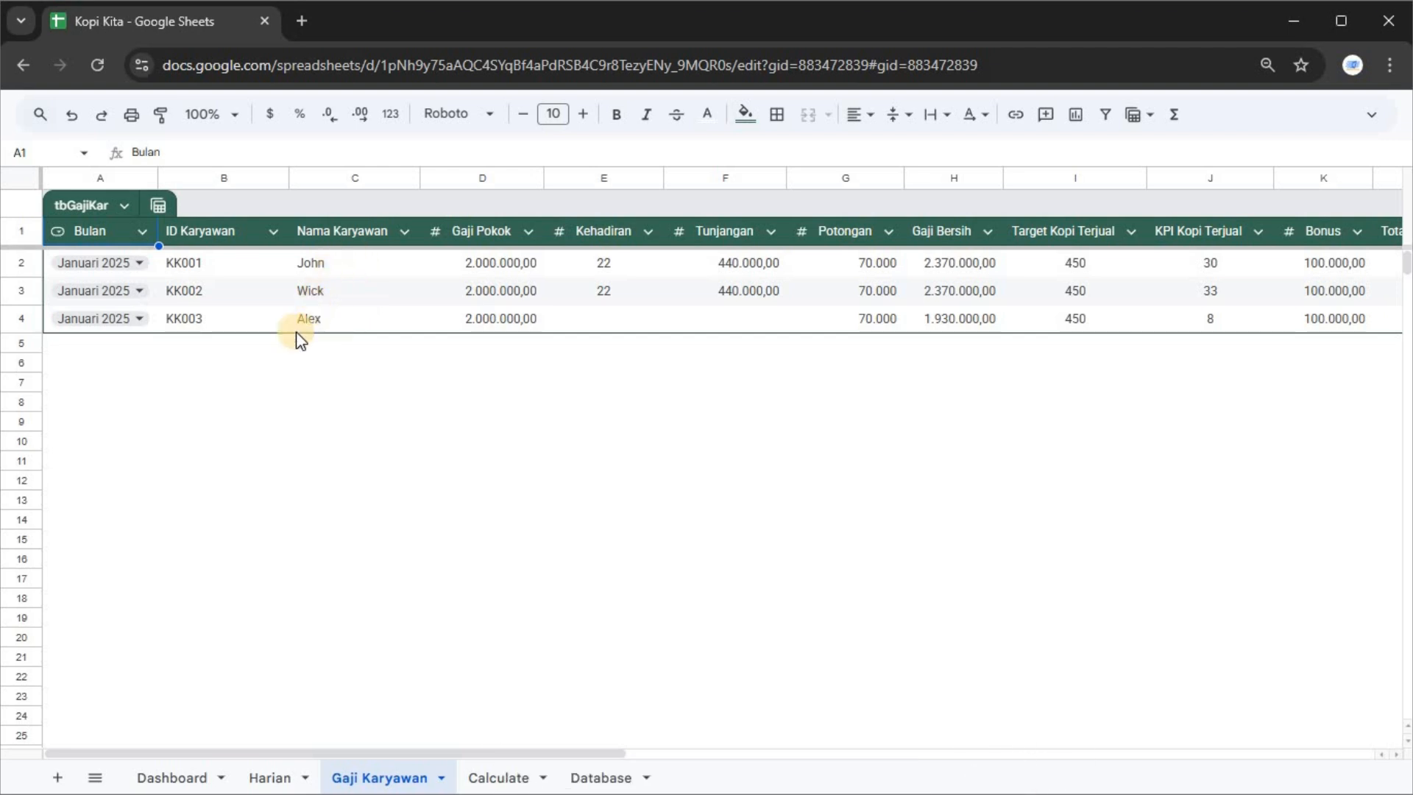
left_click(192, 267)
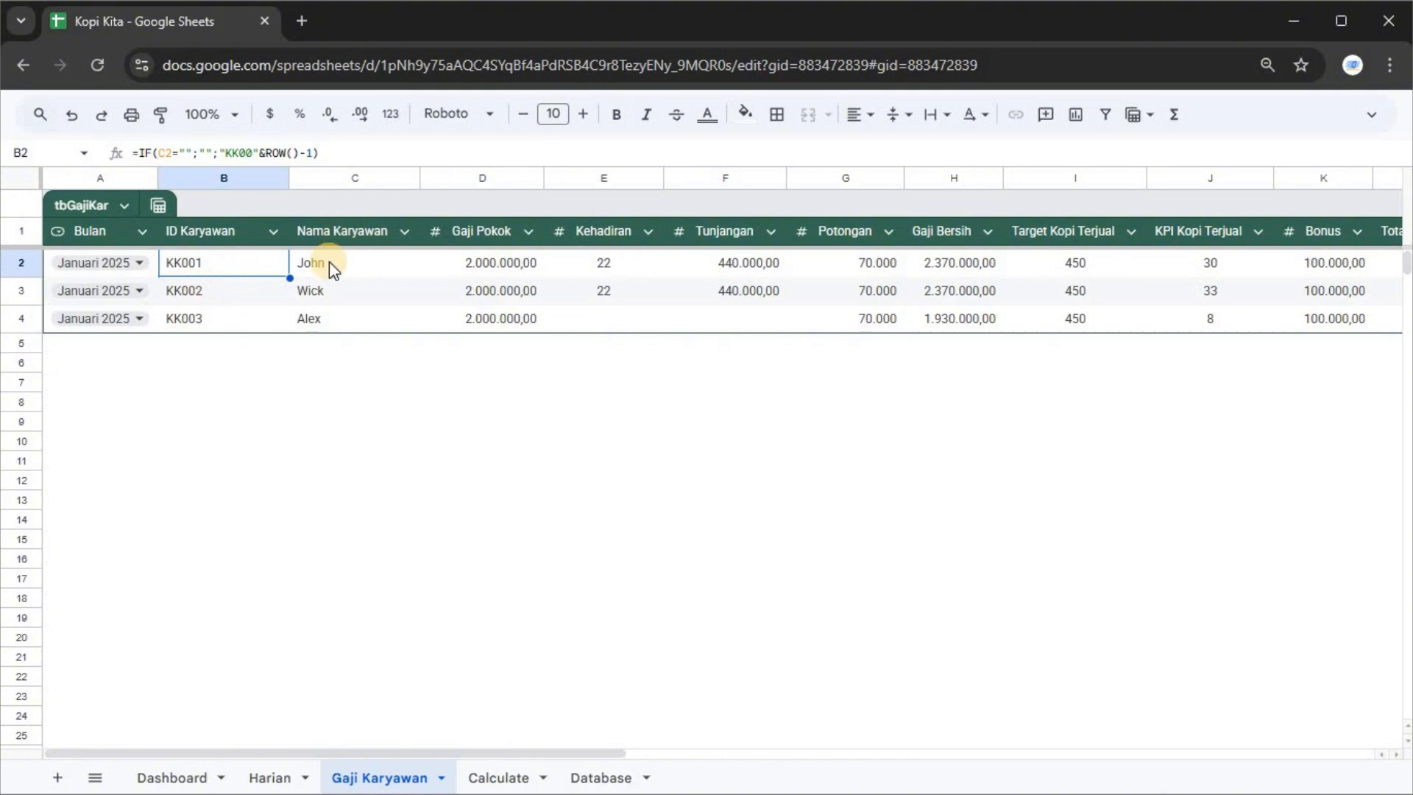
left_click(324, 340)
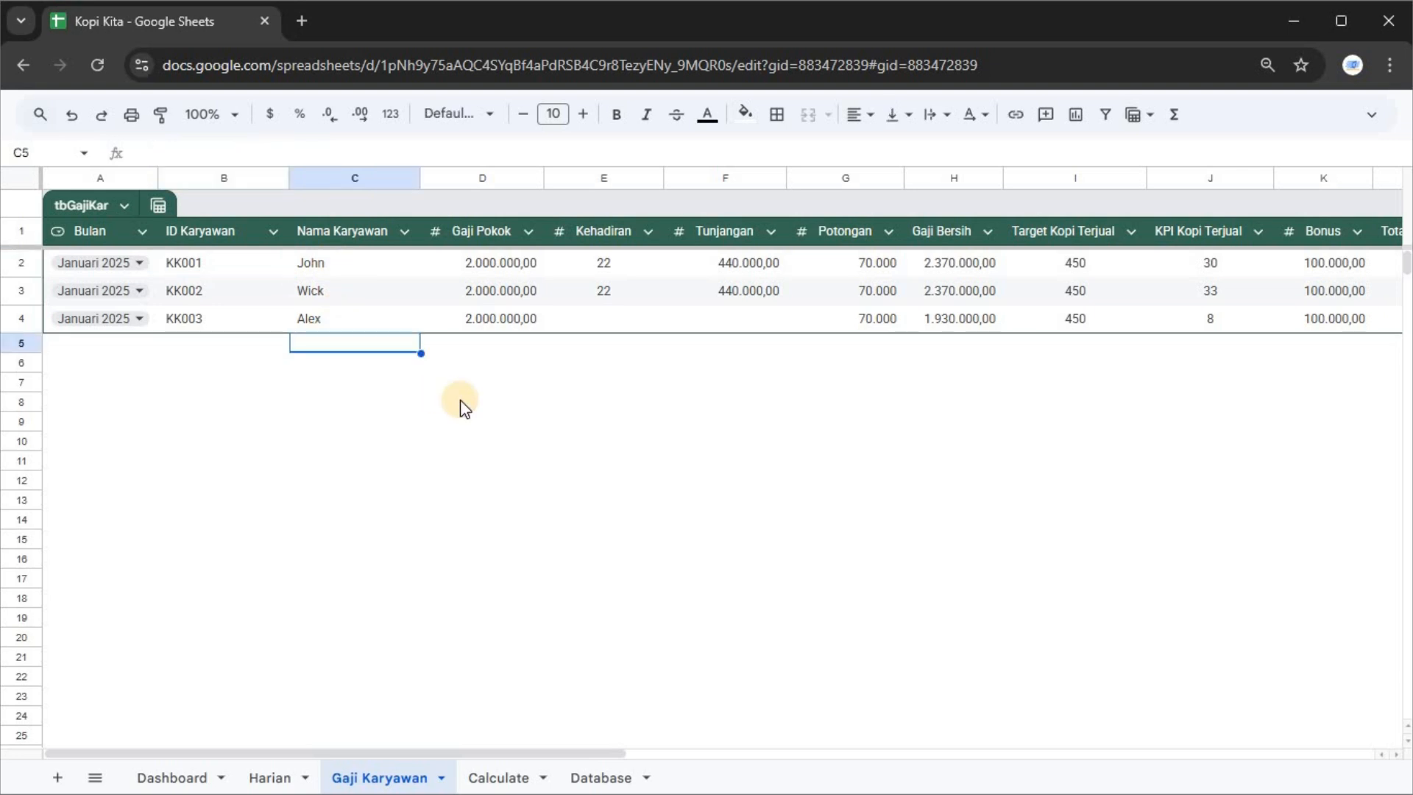
key("ctrl+d")
key("Right")
key("Left")
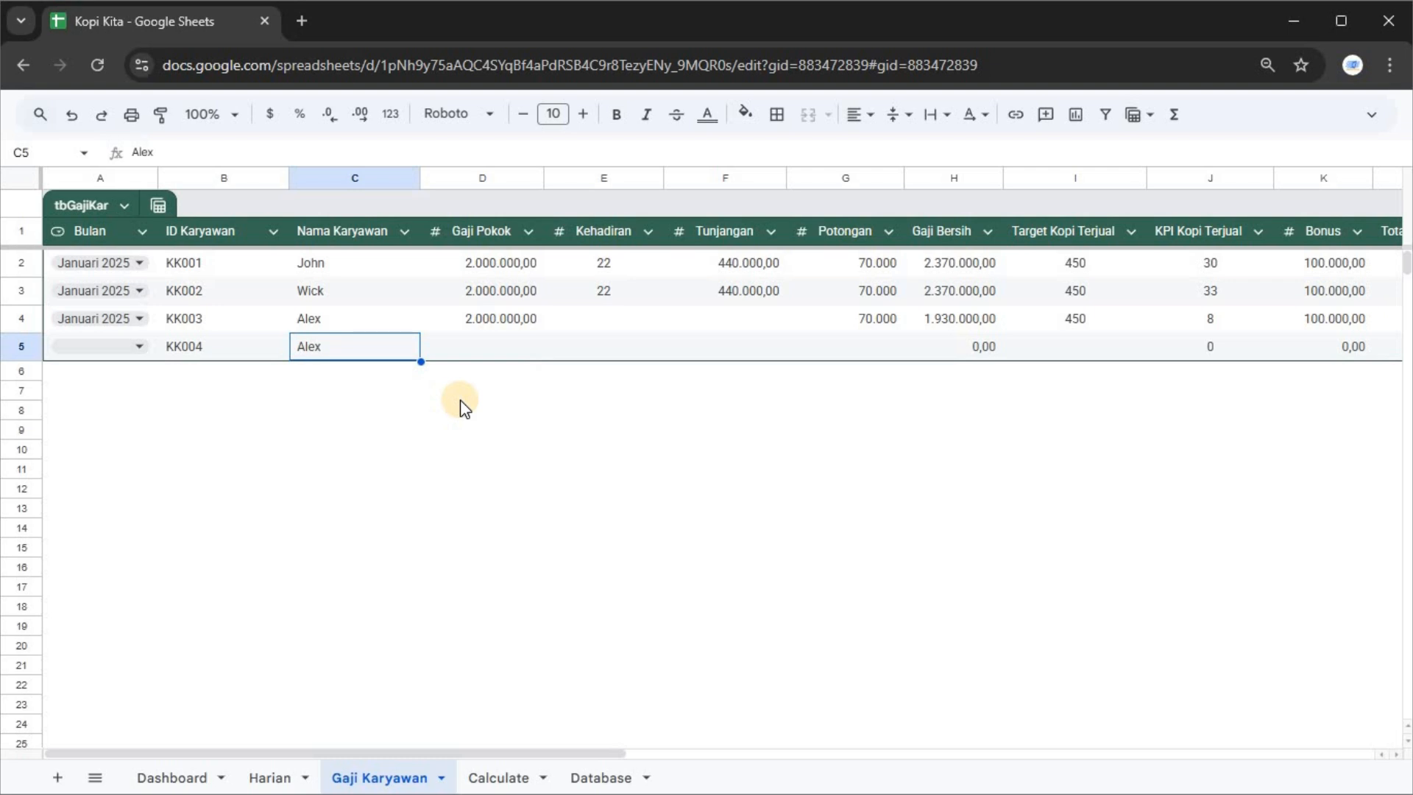
type("Andri")
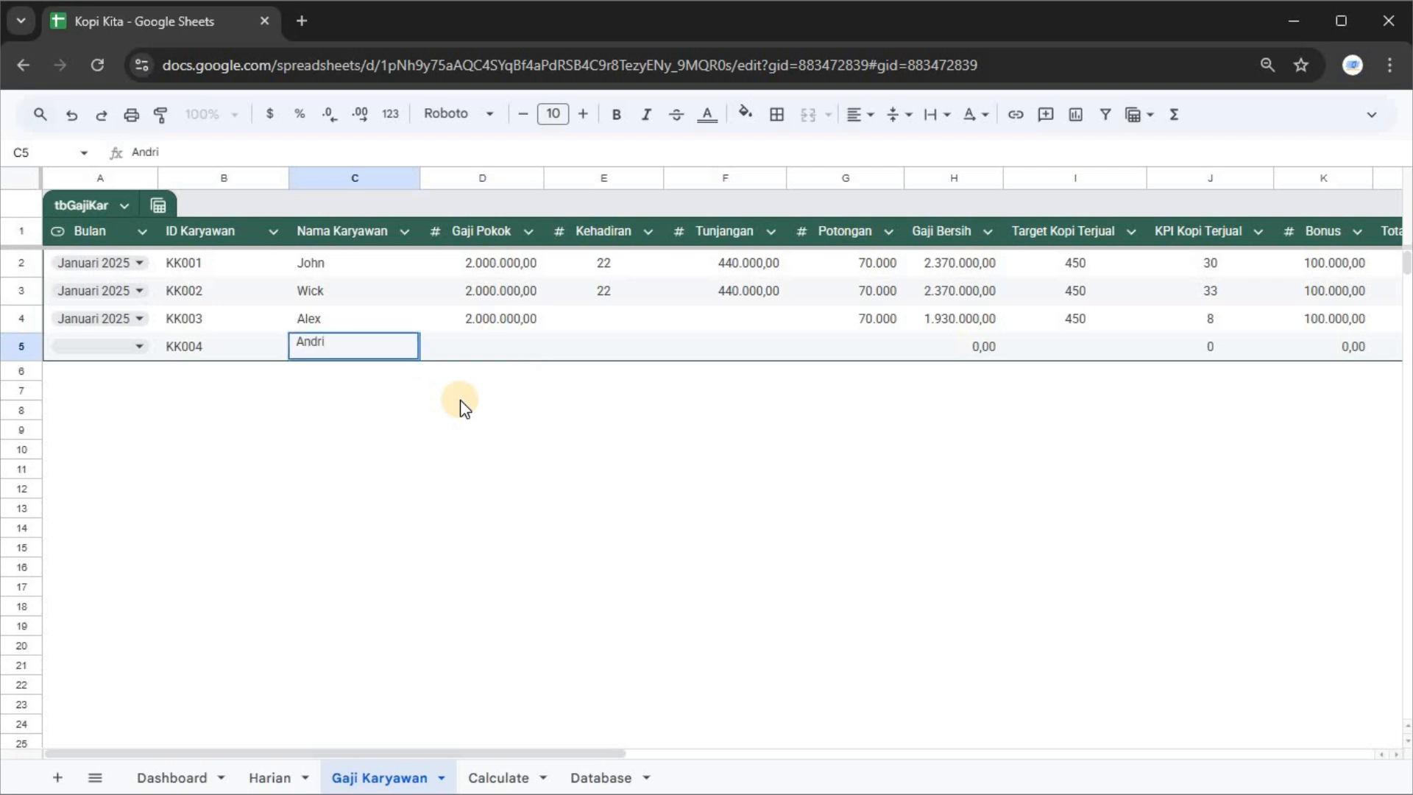
key("Return")
key("Up")
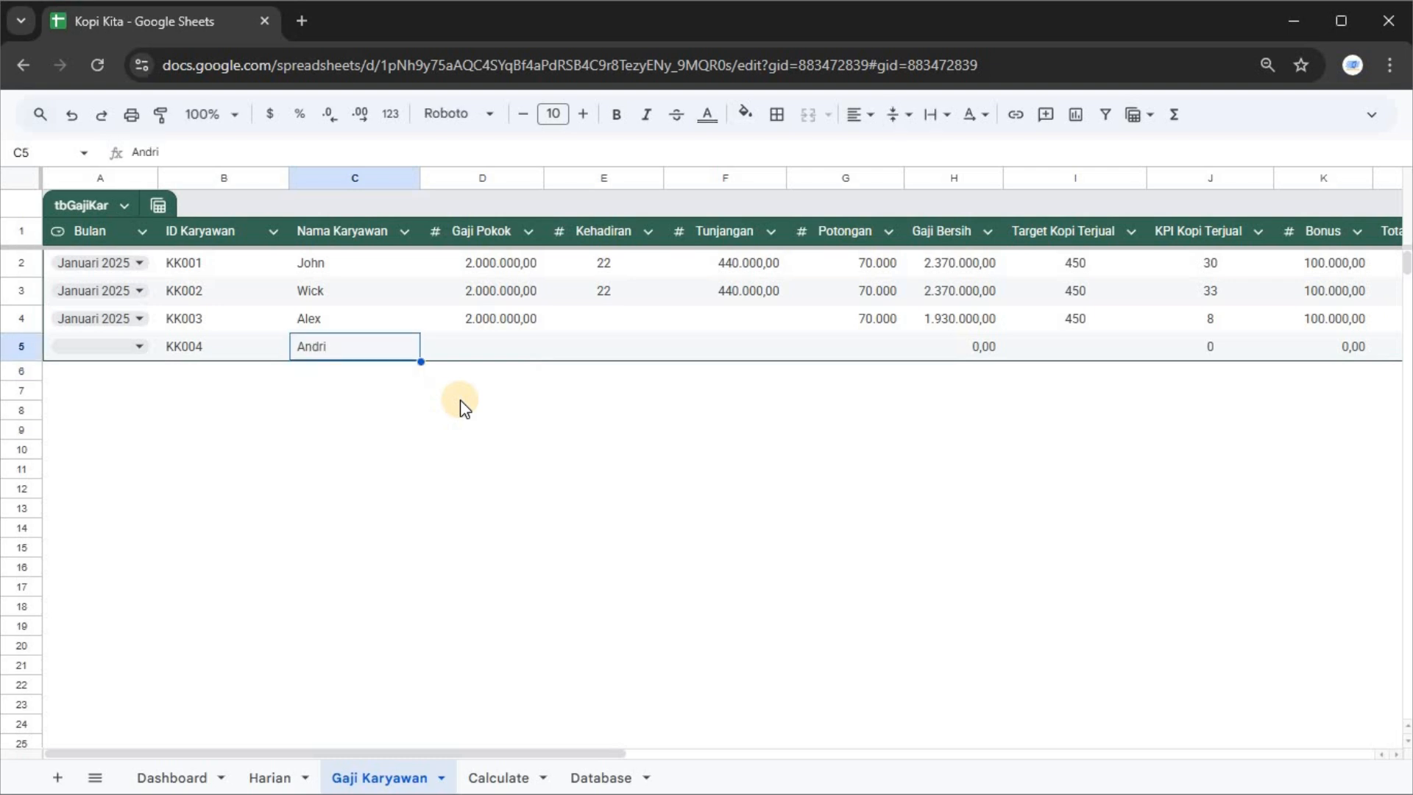
Step: Inspect the ID Karyawan formula in the new employee's row and compare it with the one in B3
key("Left")
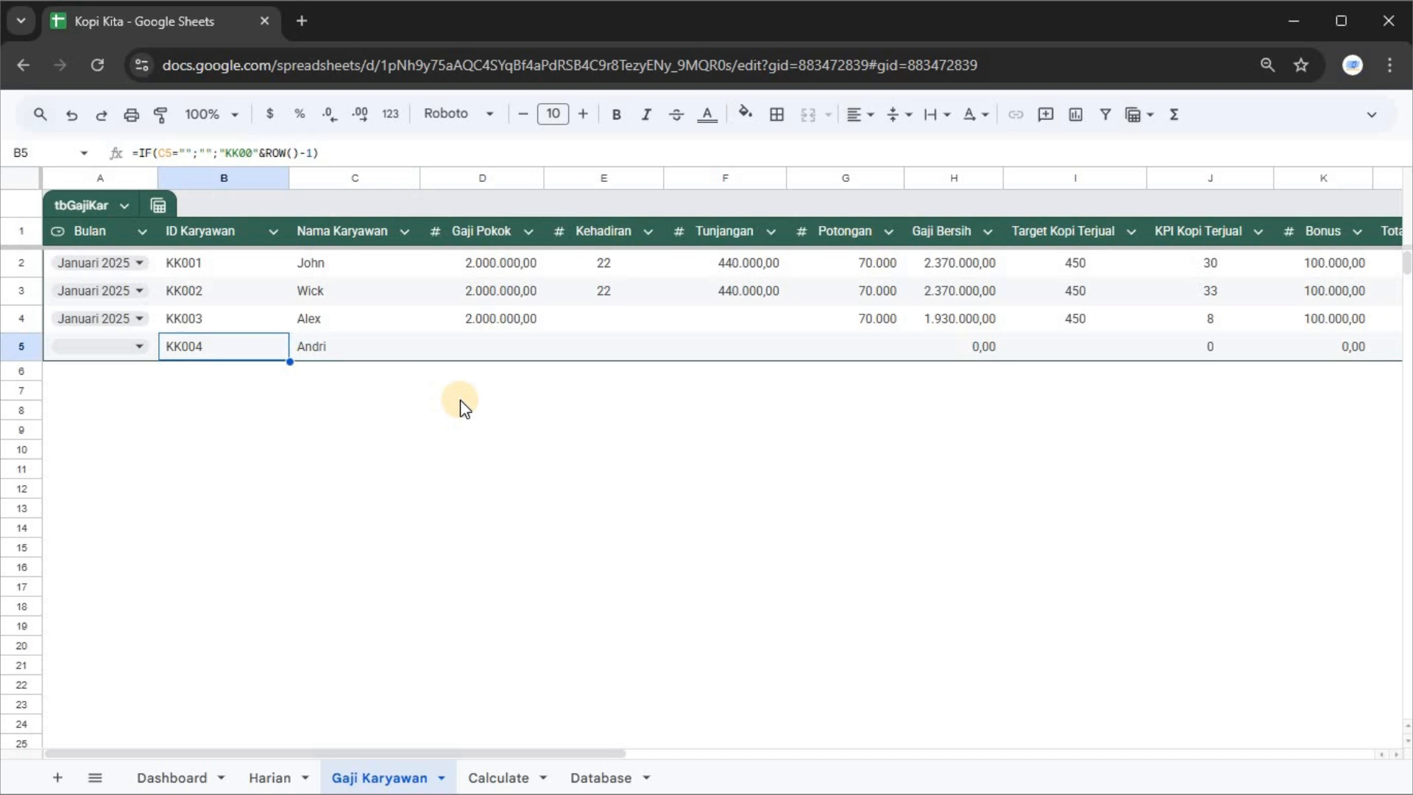
key("Right")
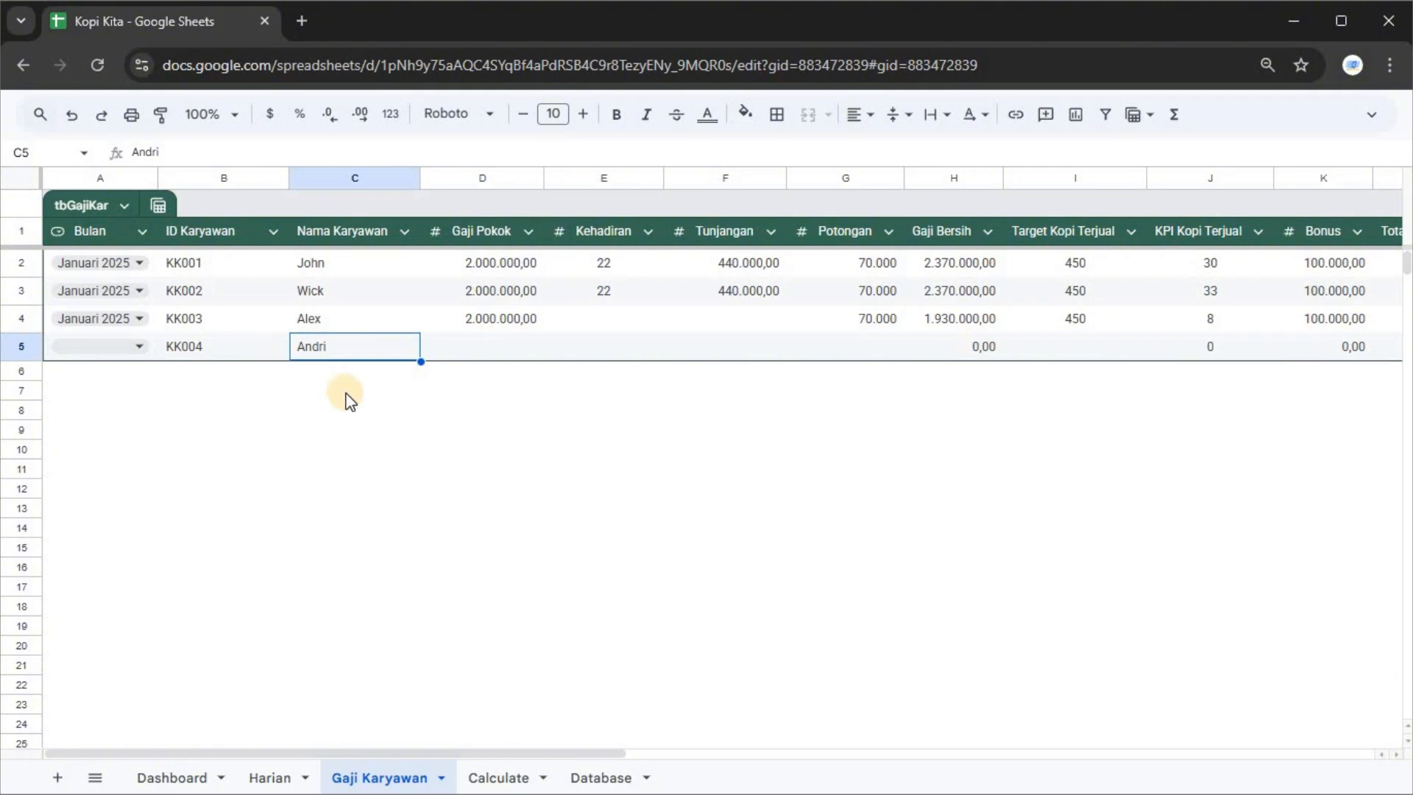
key("Left")
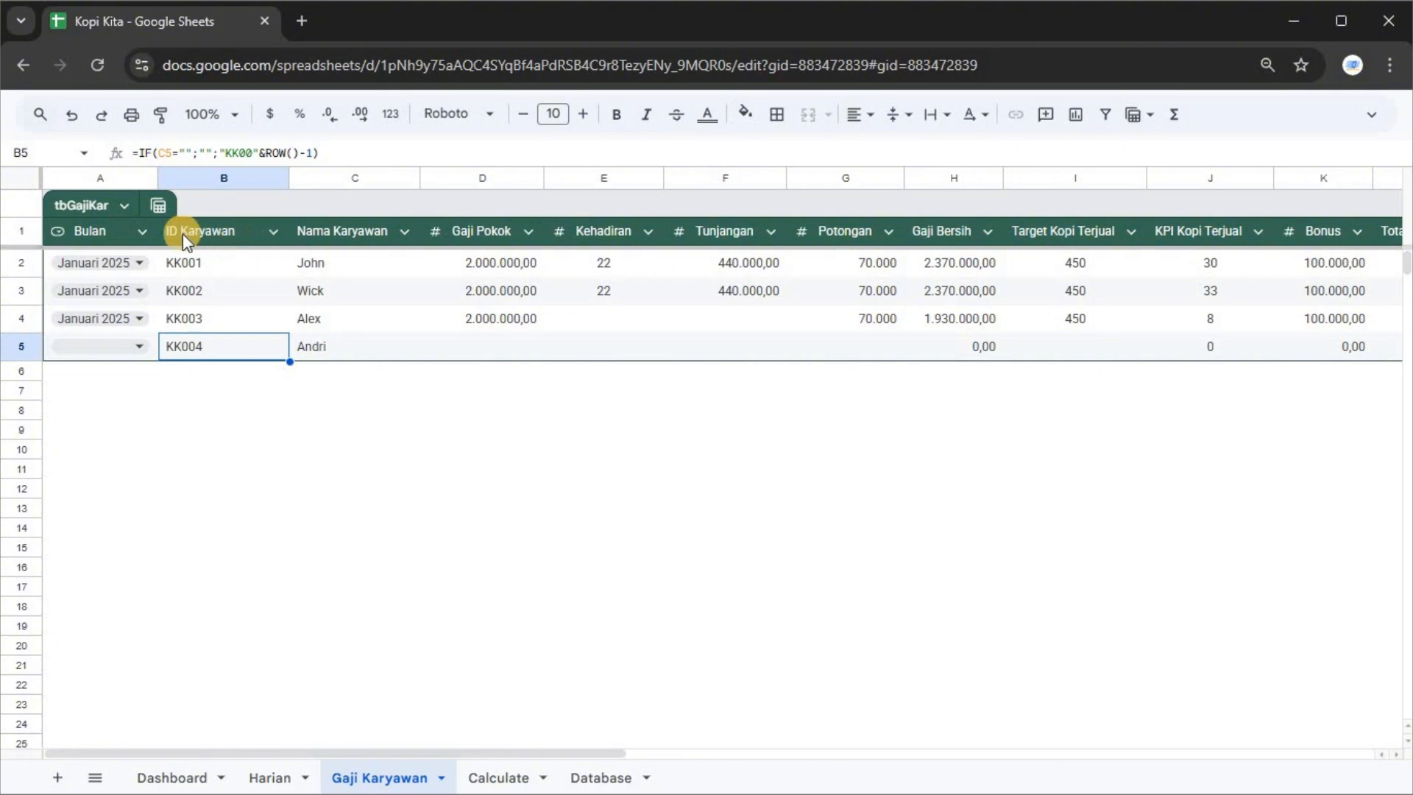
left_click(216, 293)
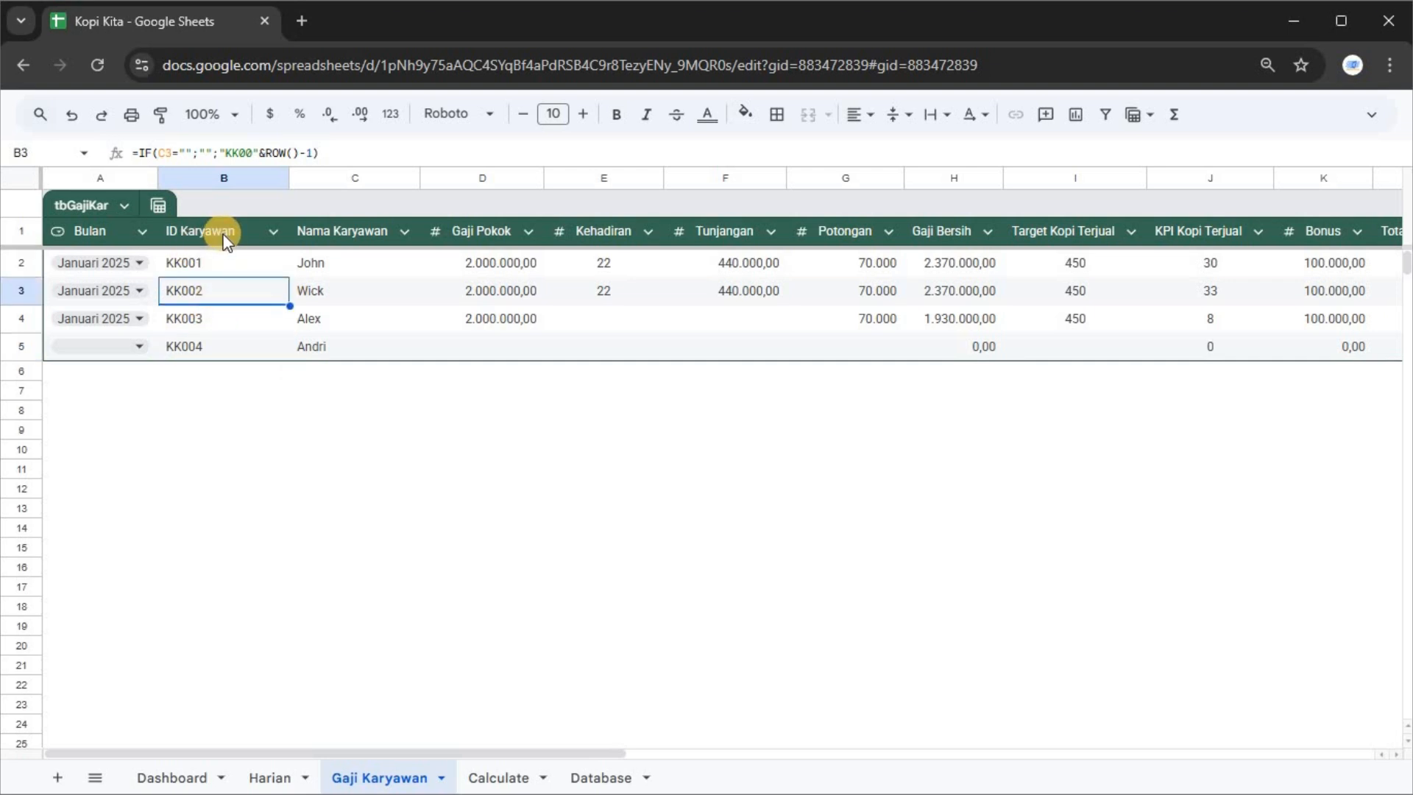
left_click(316, 344)
Step: Examine the Gaji Pokok and Kehadiran entries in row 2 and how the Tunjangan formula uses attendance
left_click(506, 263)
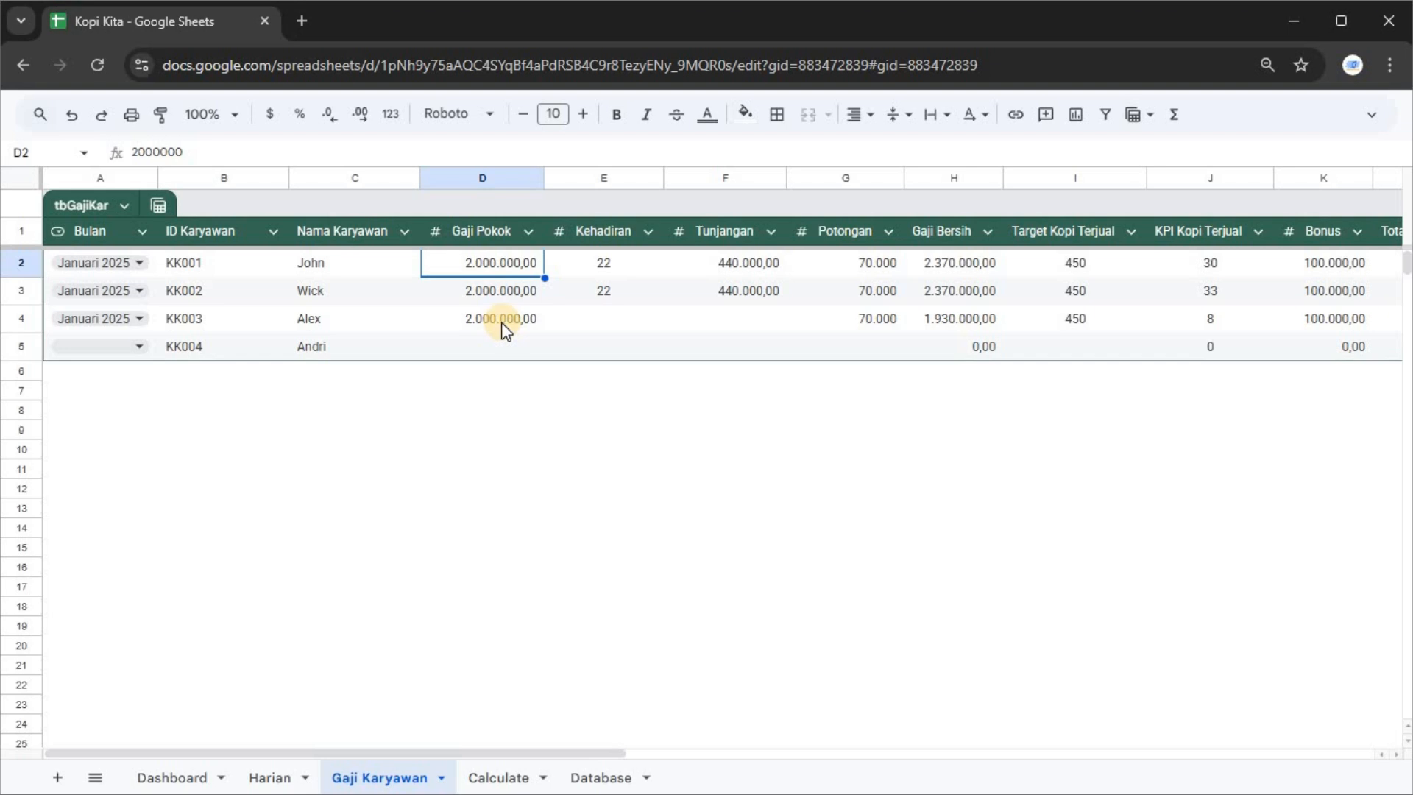
key("Right")
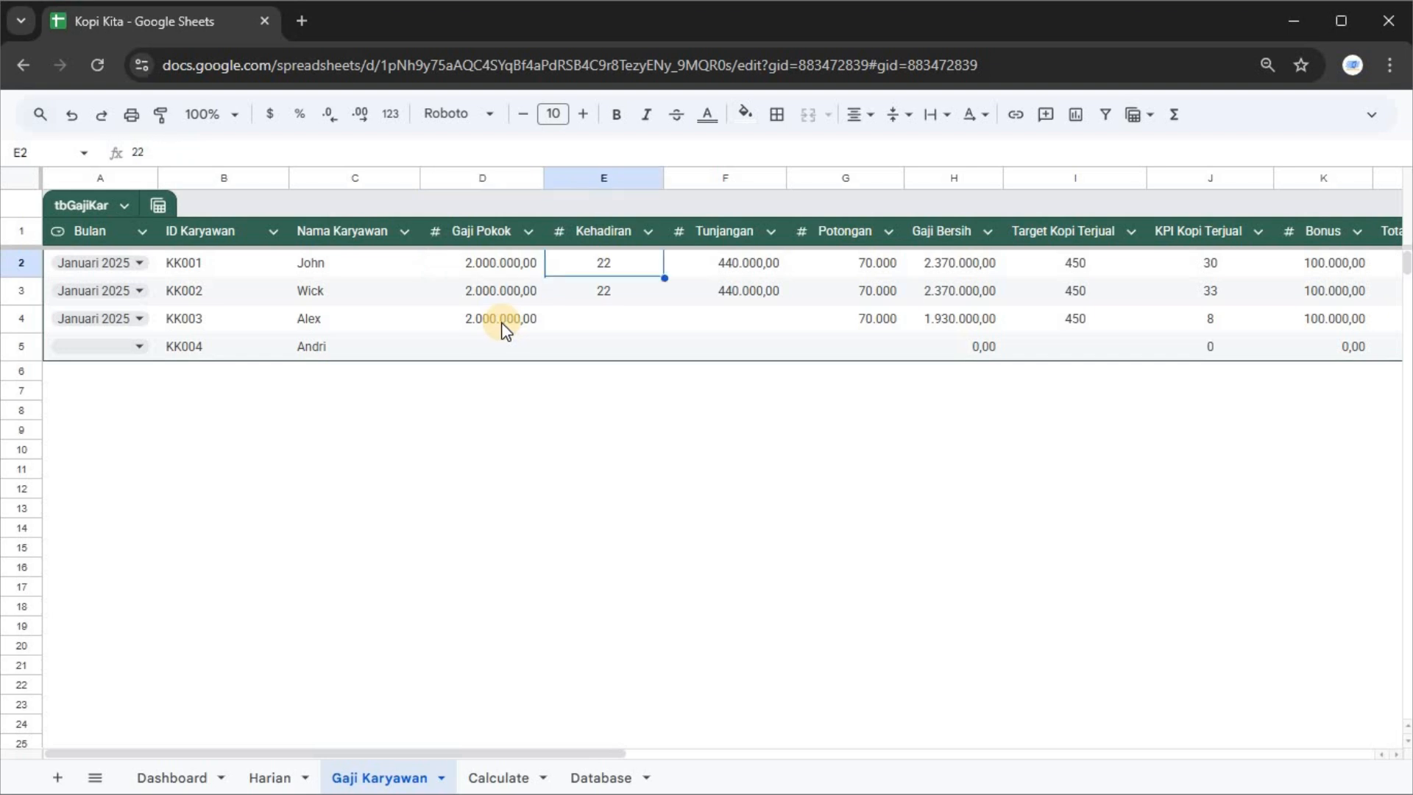
key("Left")
key("Right")
key("Right")
key("Down")
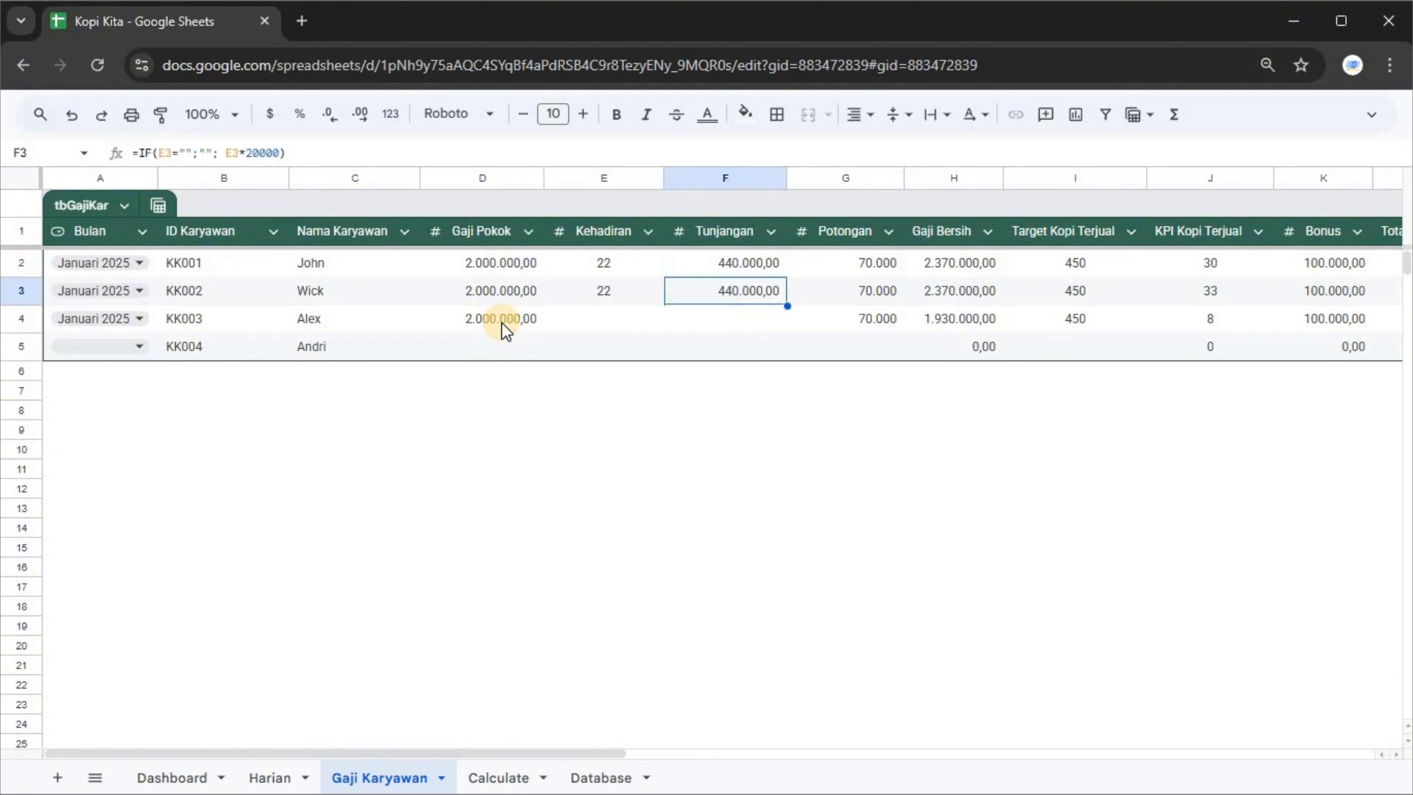
key("Up")
key("Left")
key("Right")
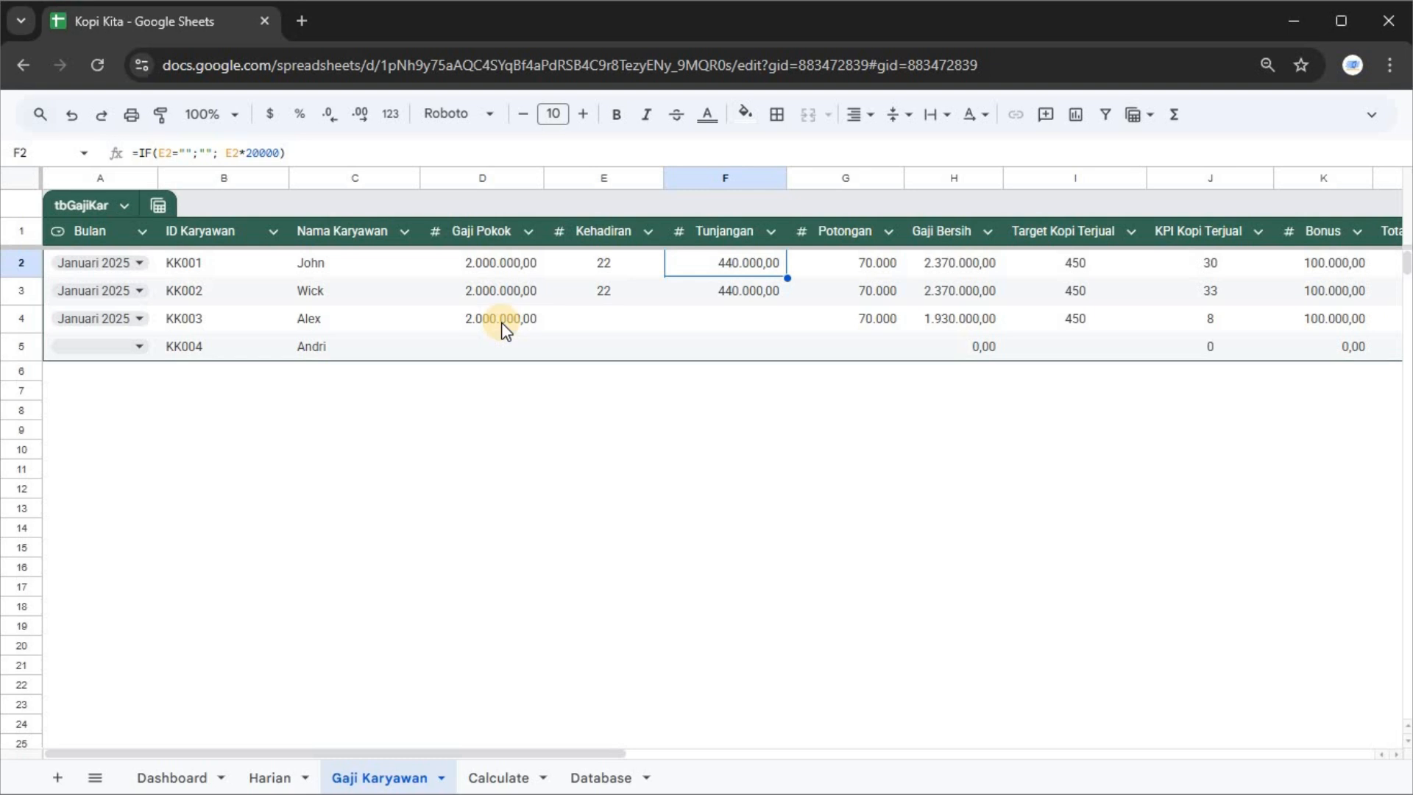
key("Left")
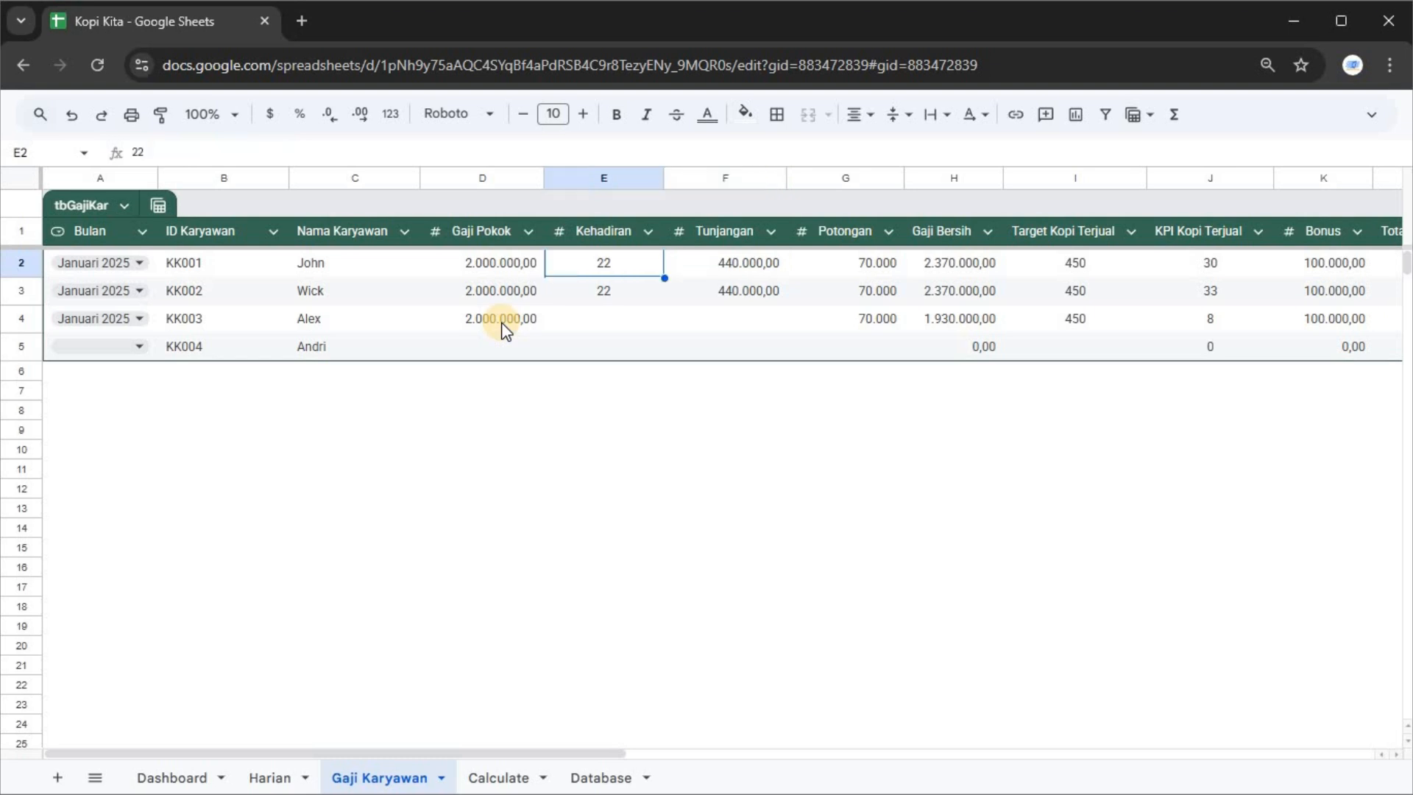
Step: Examine the Potongan entries and the row 2 Gaji Bersih formula together with the cells it draws on
key("Right")
key("Right")
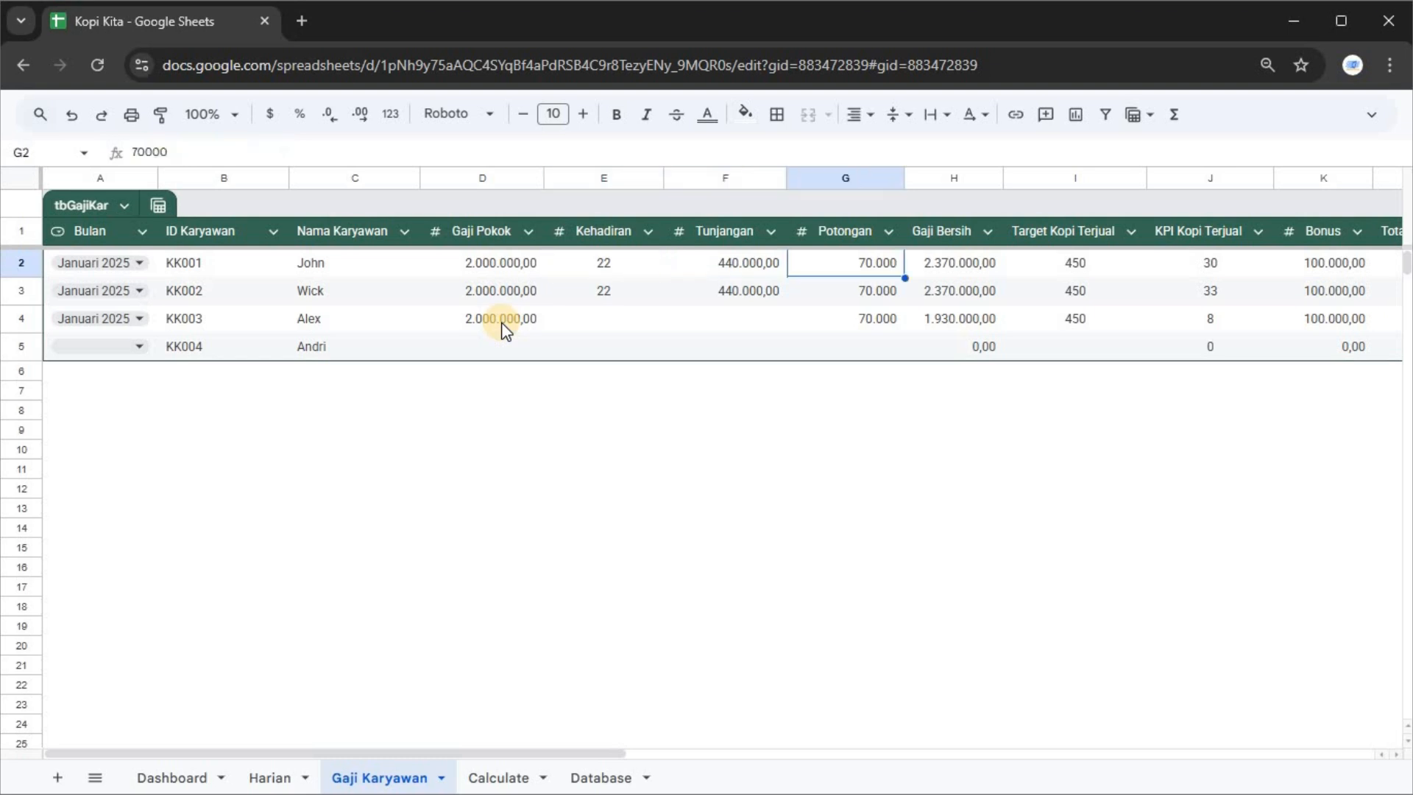
key("Left")
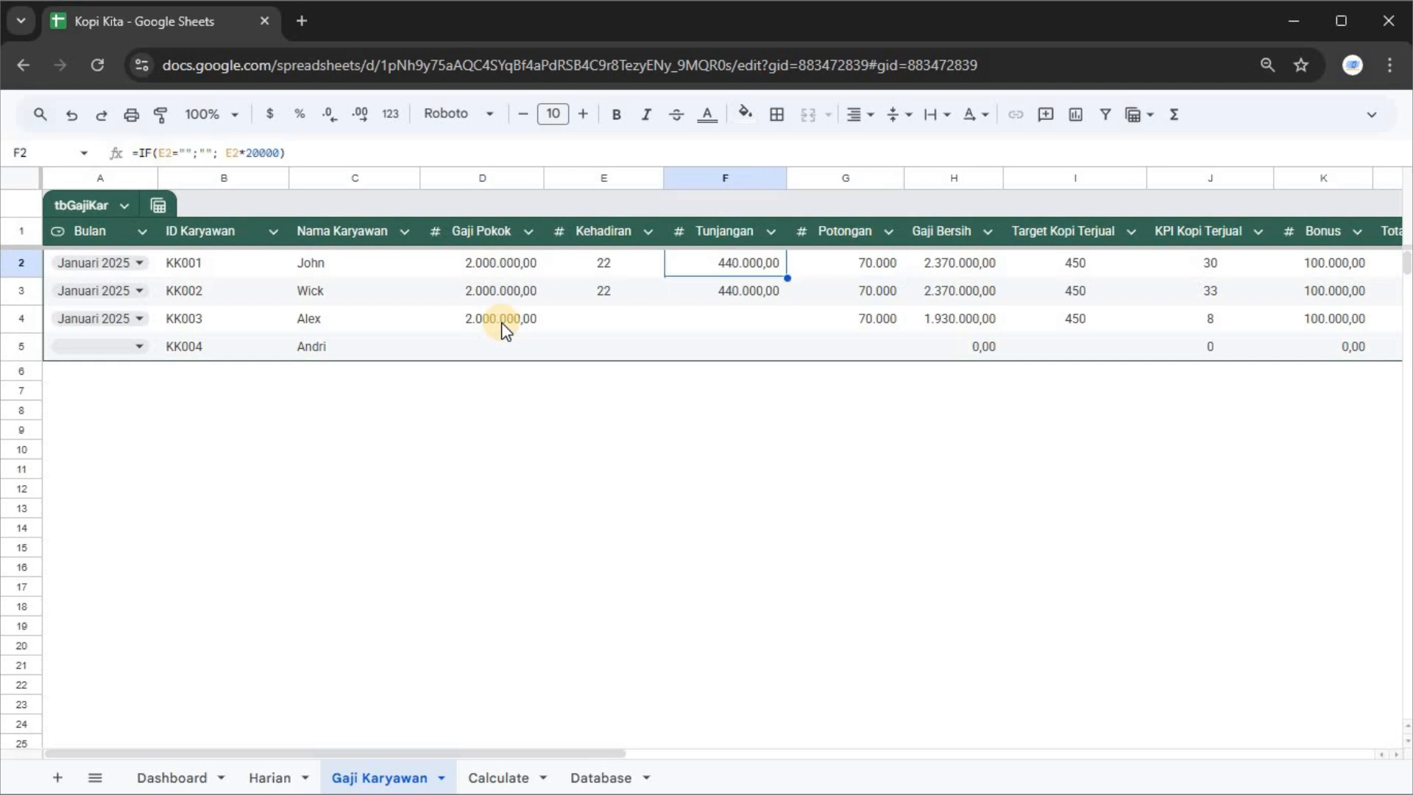
key("Right")
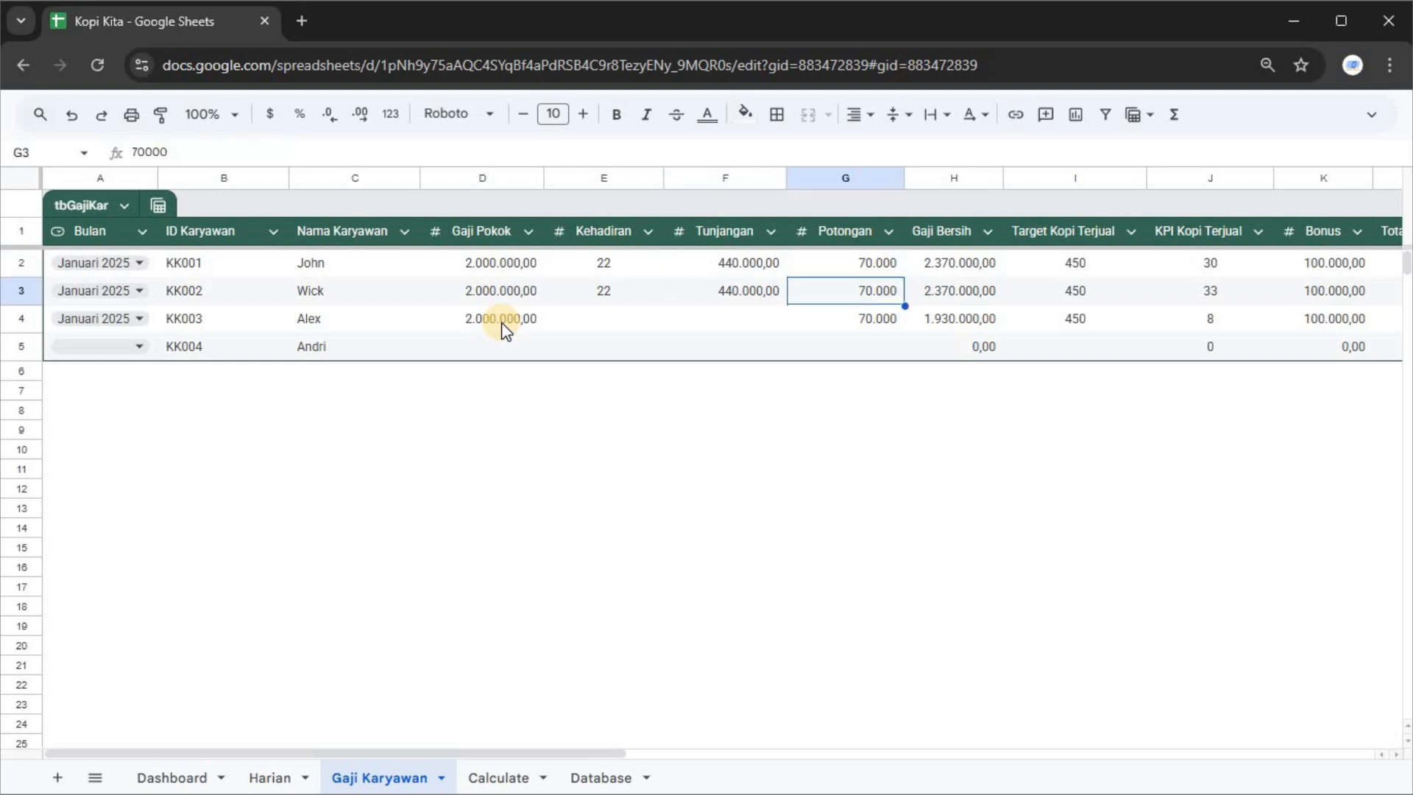
key("Right")
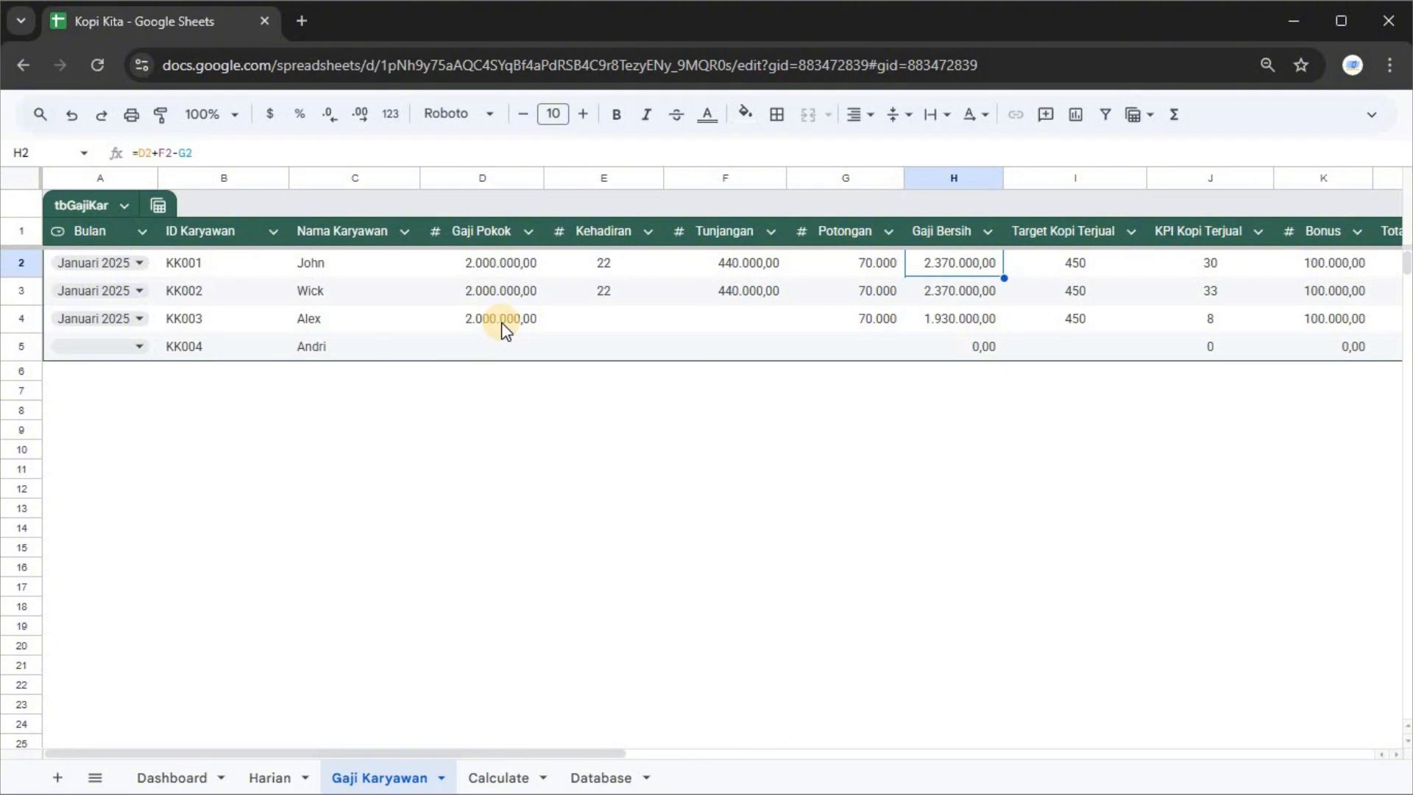
key("Left")
key("Left")
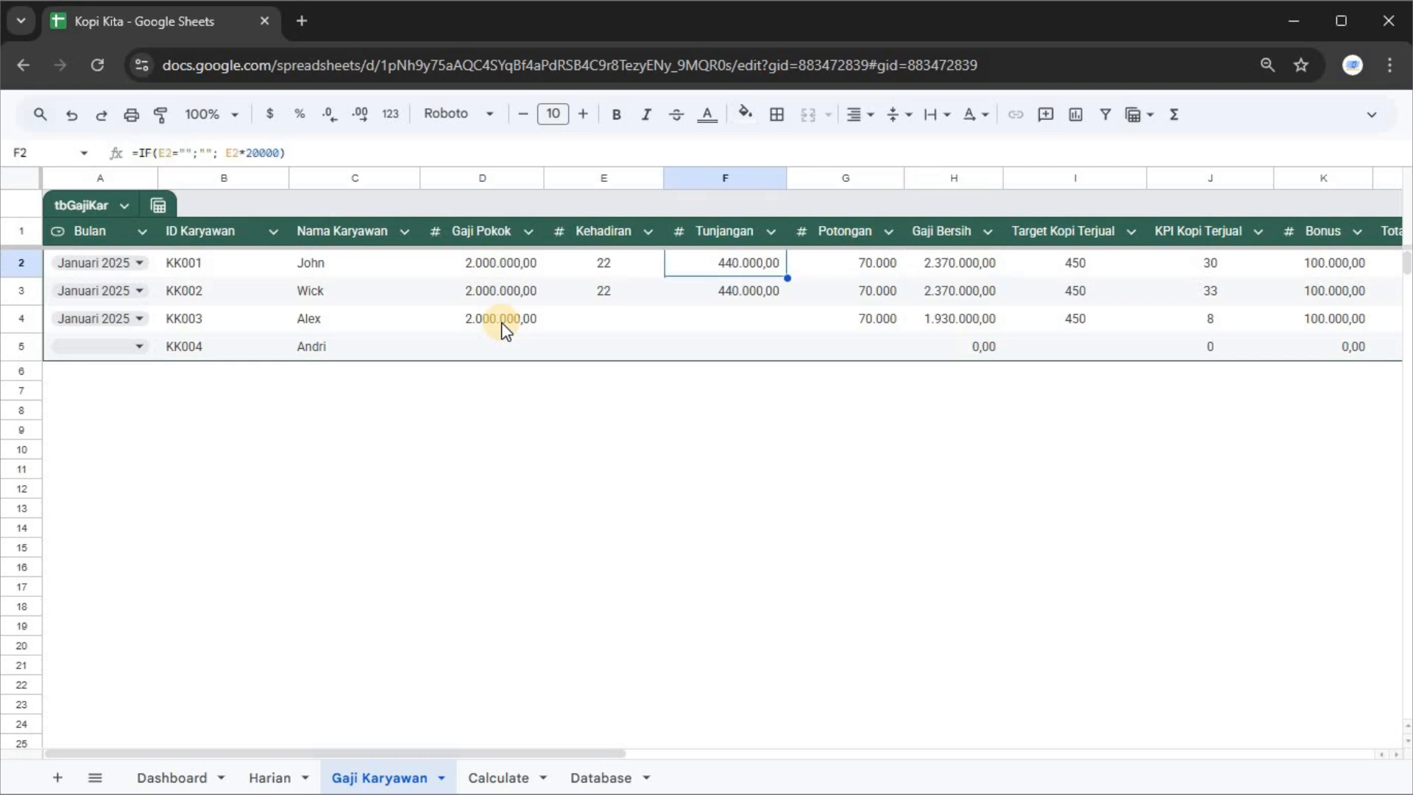
key("Right")
key("Right")
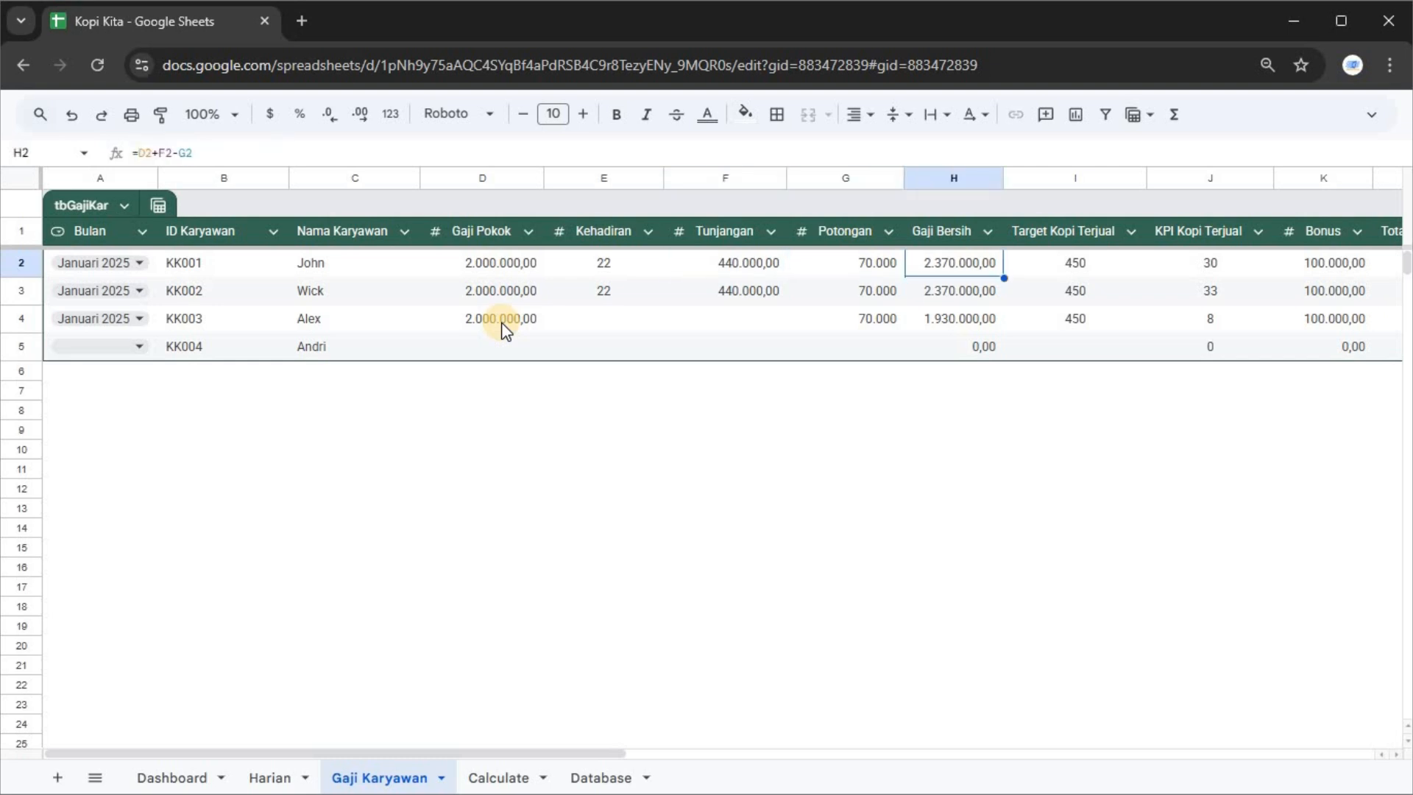
Step: Look over the row 2 entries from Target Kopi Terjual through Total Gaji yang Diterima
key("Right")
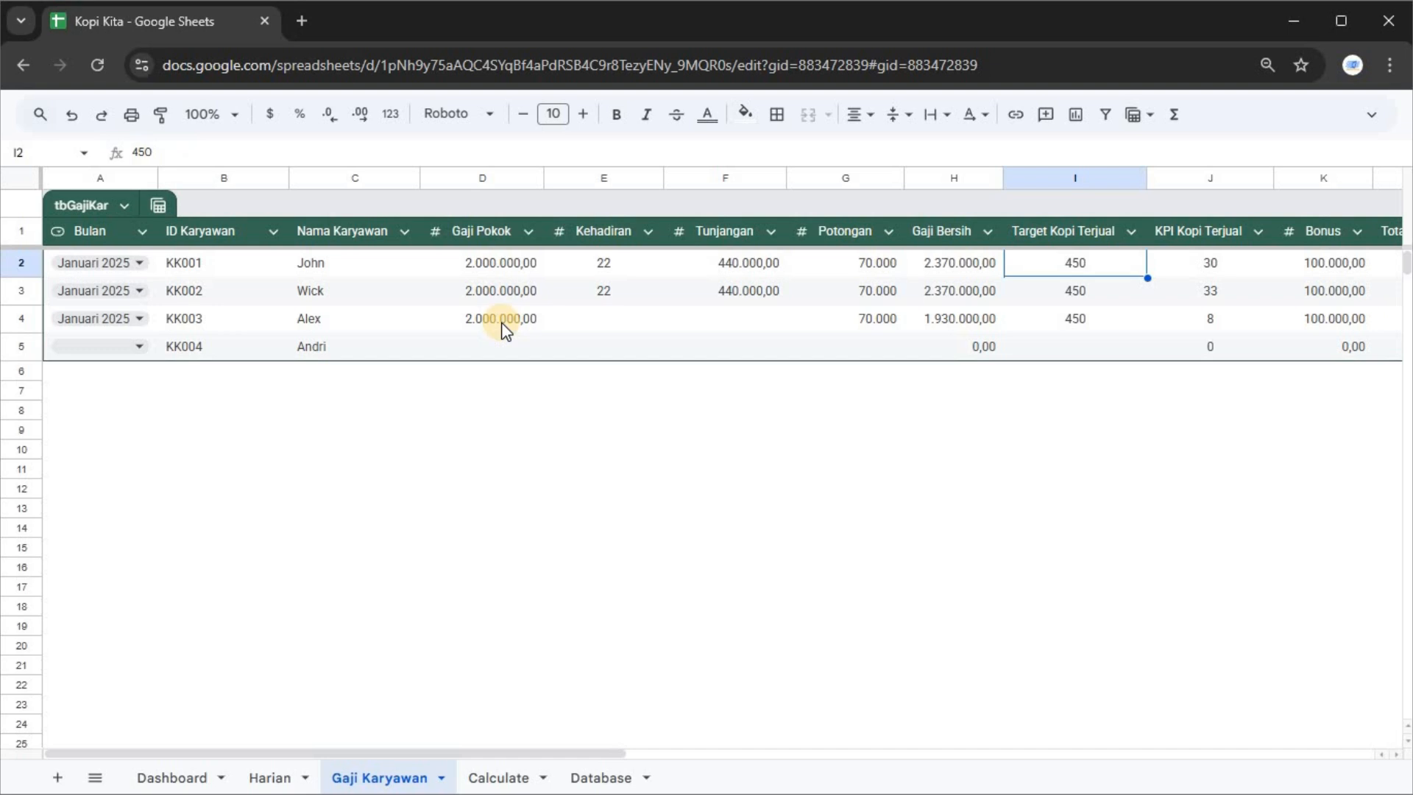
key("Right")
key("Right")
key("Right")
key("Right")
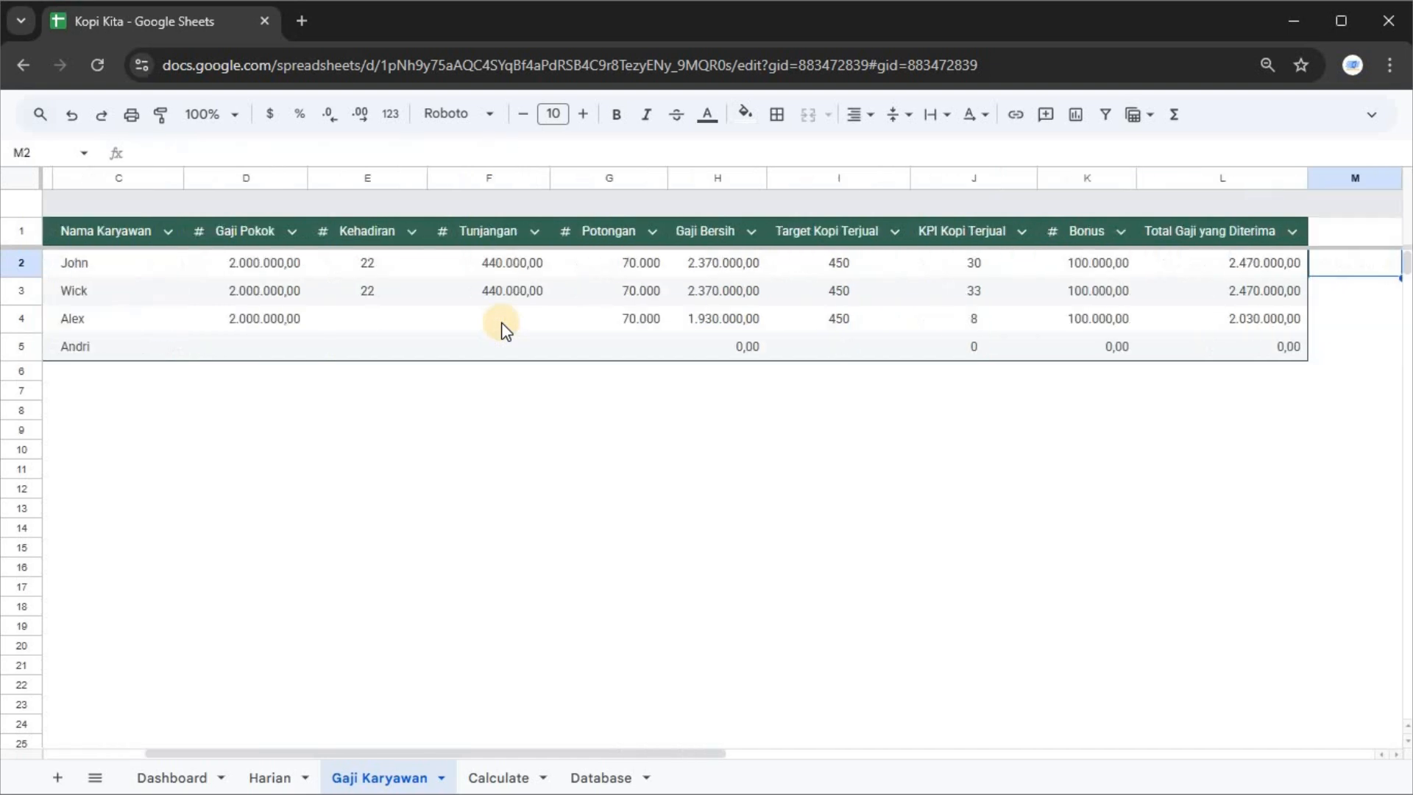
key("Left")
key("Left")
key("Left")
key("Left")
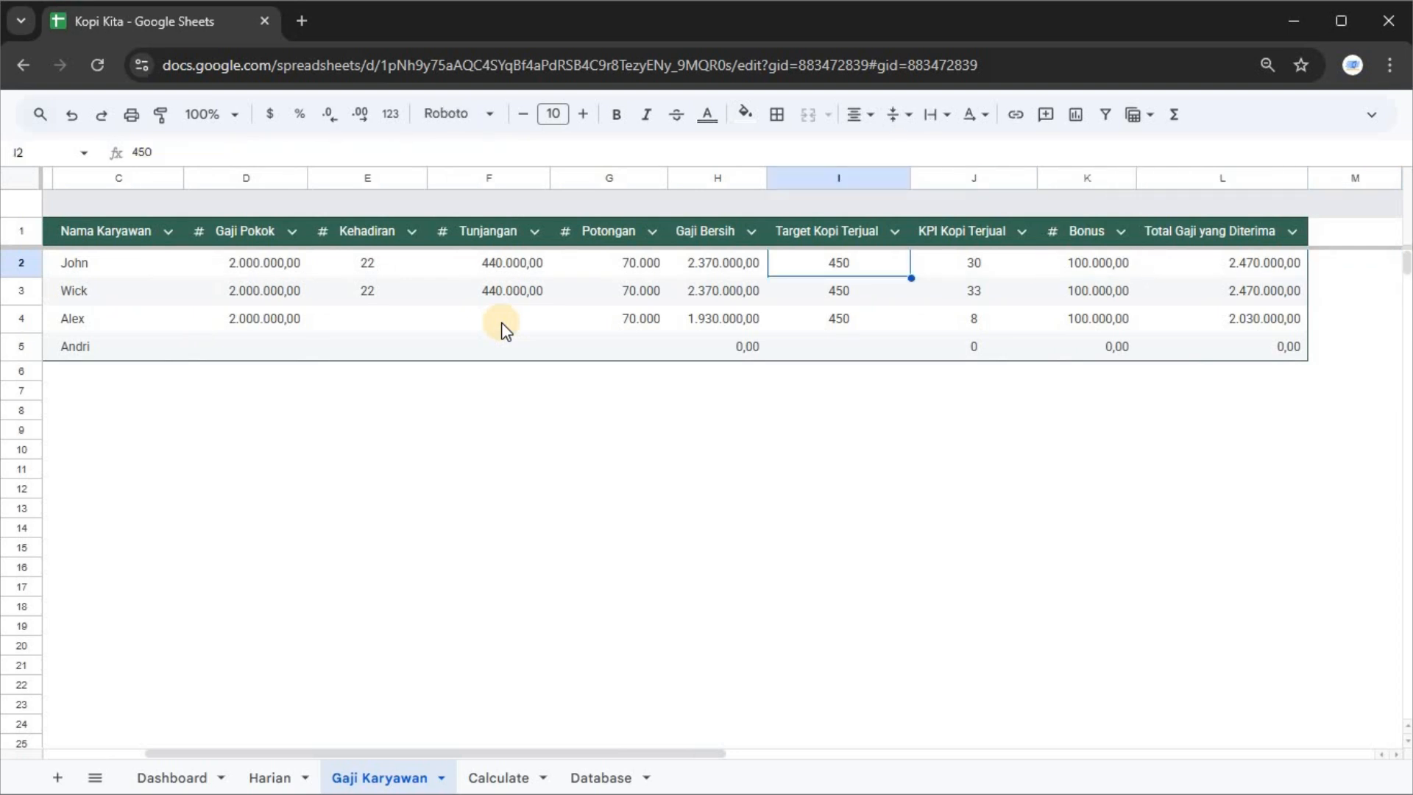
Step: View the Bonus formula in K2, comparing it with Gaji Bersih in H2 and the sales target in I2
key("Right")
key("Right")
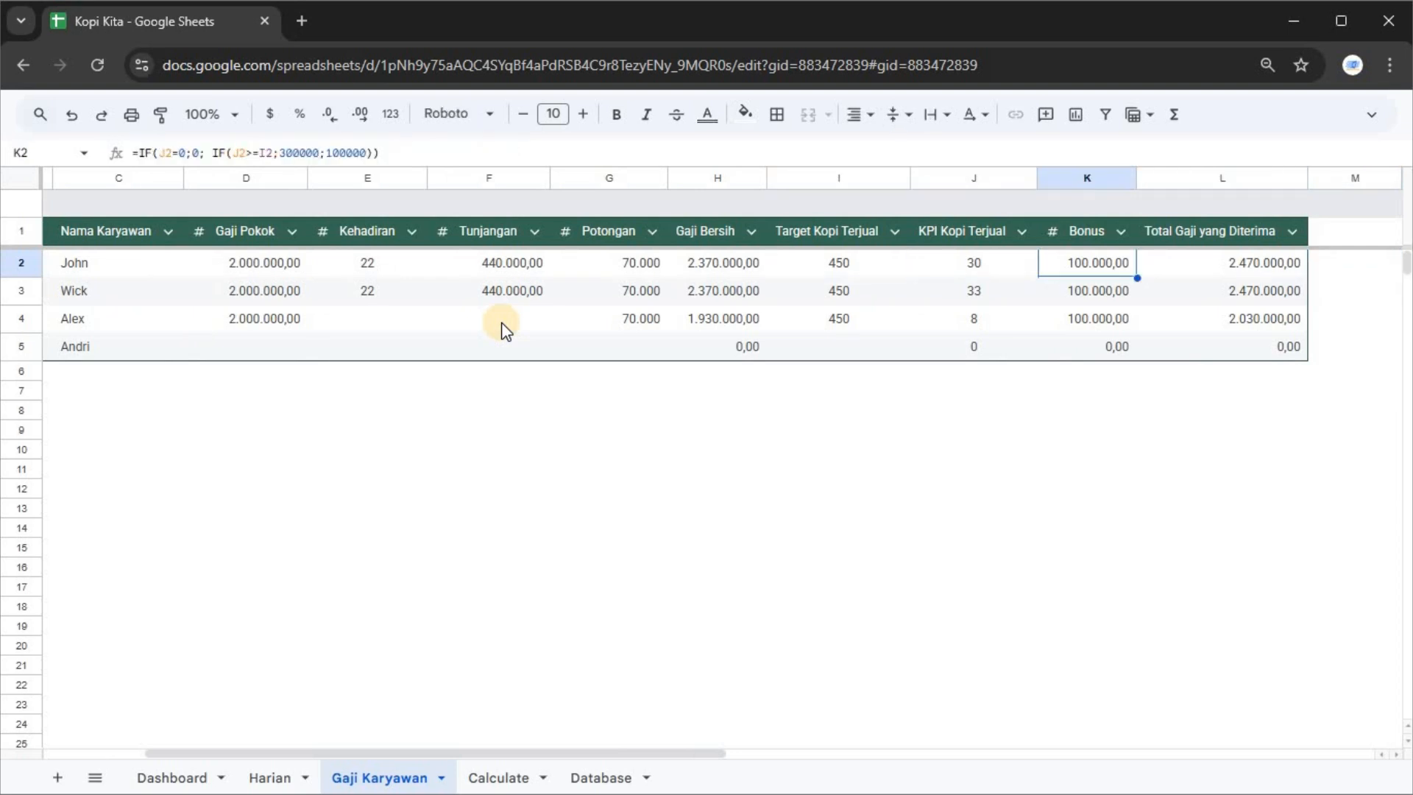
key("Left")
key("Left")
key("Left")
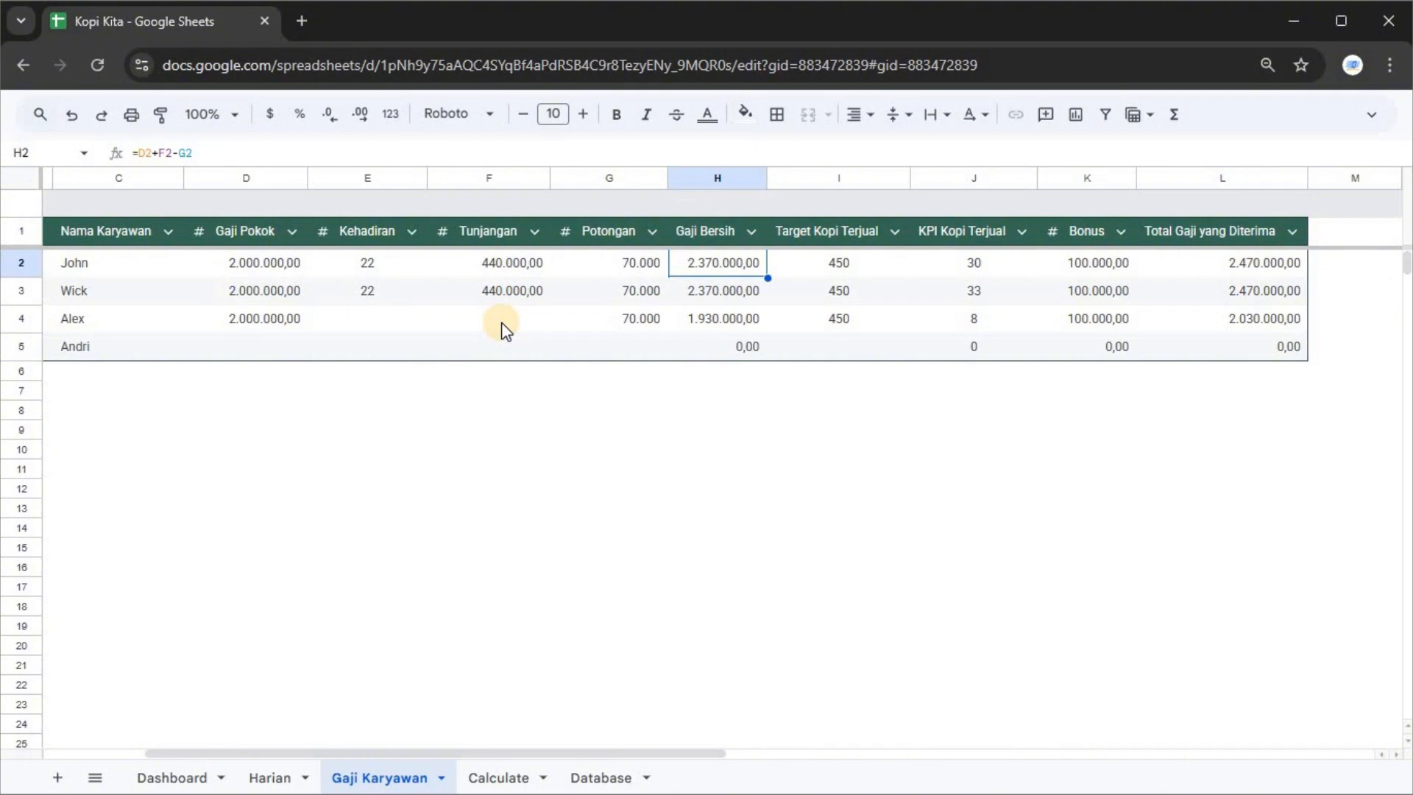
key("Right")
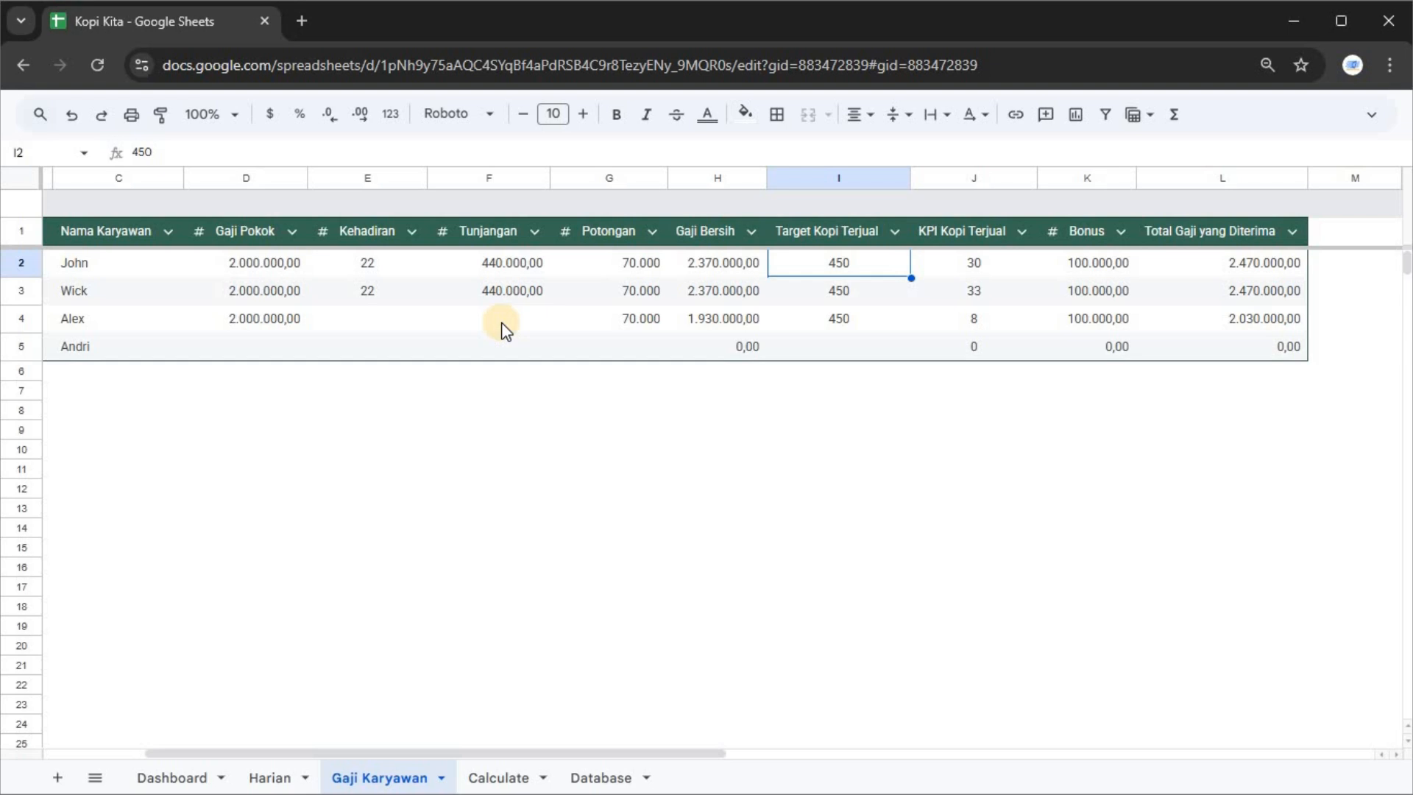
Step: Examine the KPI Kopi Terjual SUMIFS formulas in J2 and J3 alongside the Target Kopi Terjual entry in I2
key("Right")
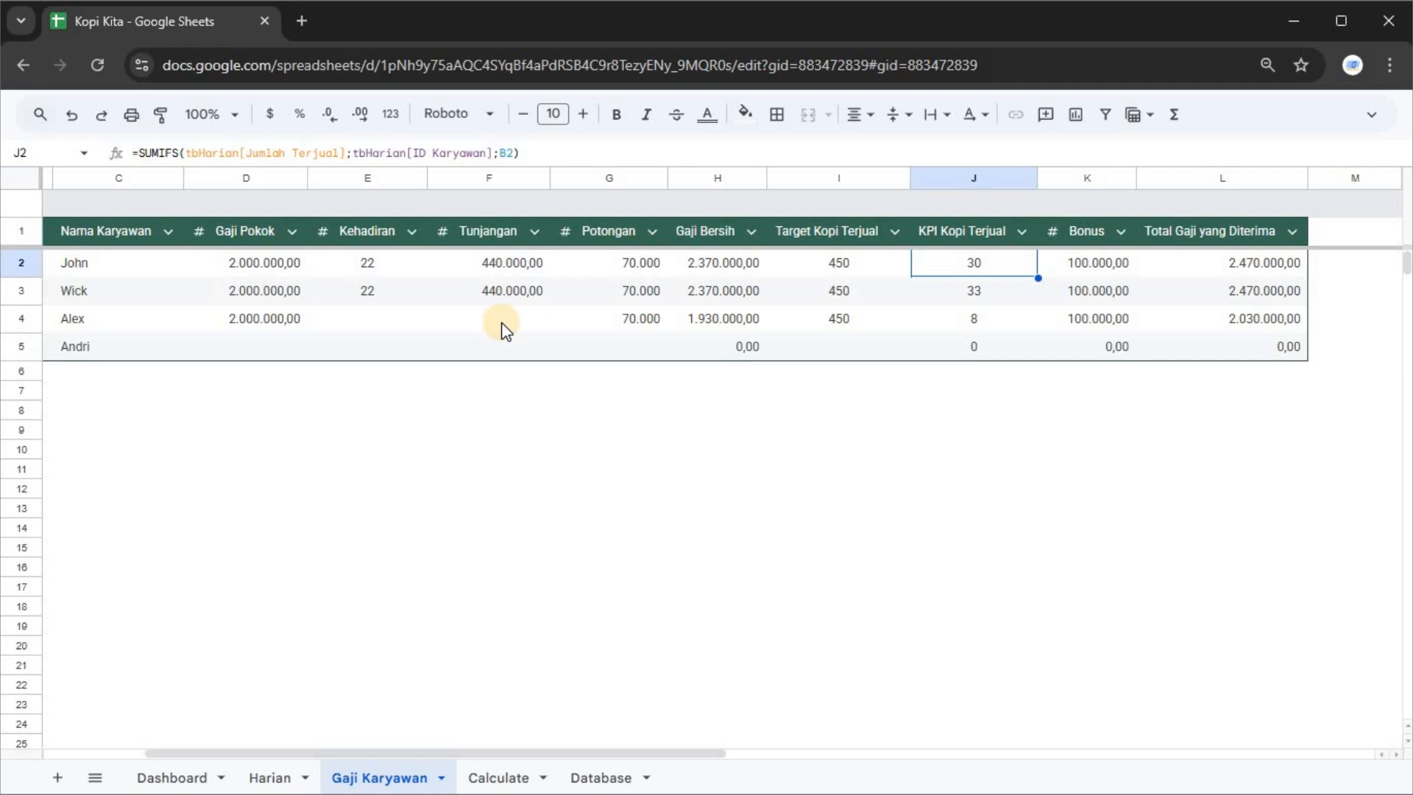
key("Down")
key("Up")
key("Left")
key("Right")
Step: Examine how the Bonus IF formula in K2 compares the KPI in J2 with the target in I2
key("Right")
key("Left")
key("Right")
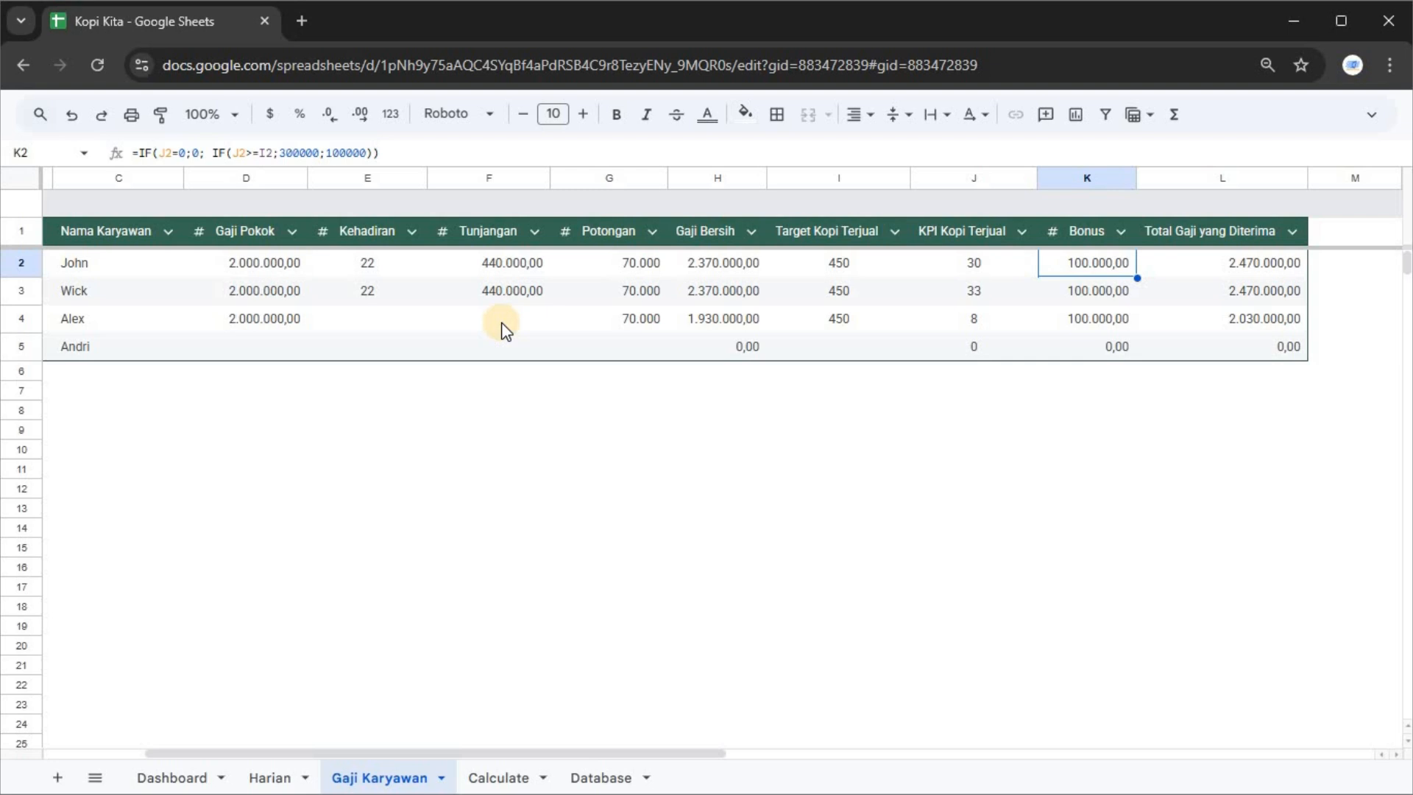
key("Left")
key("Left")
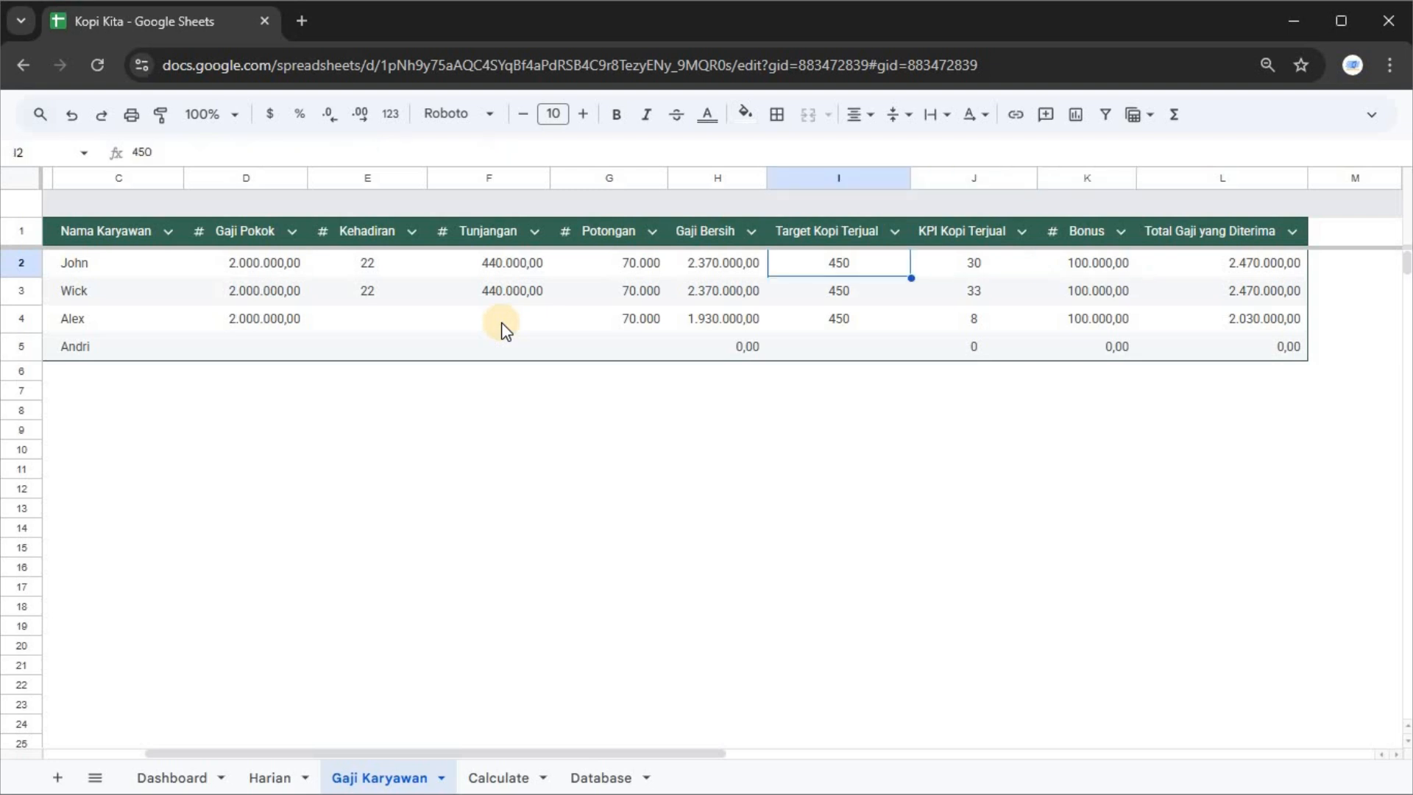
key("Right")
key("Right")
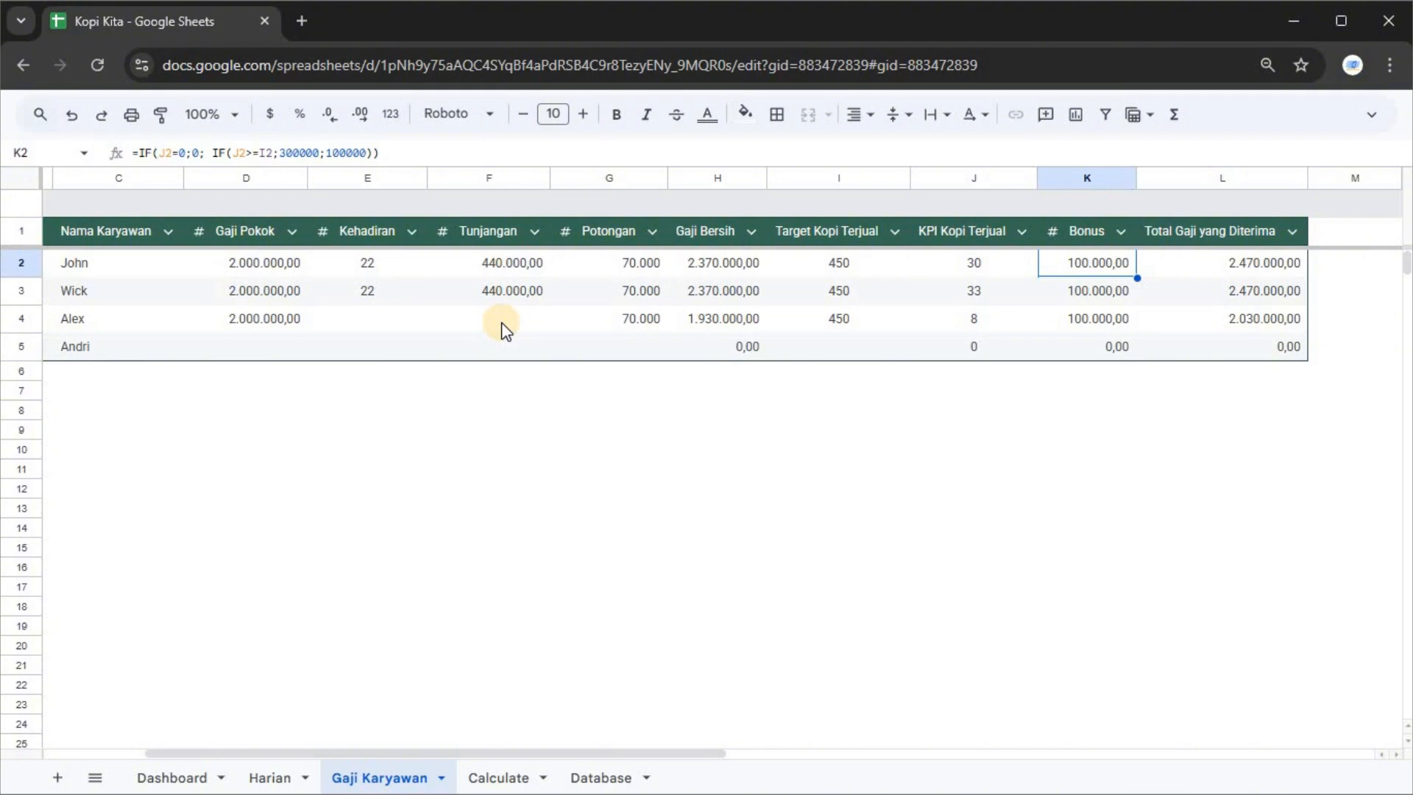
Step: Examine the Total Gaji yang Diterima formula in L2 together with the Gaji Bersih and Bonus cells it adds
key("Right")
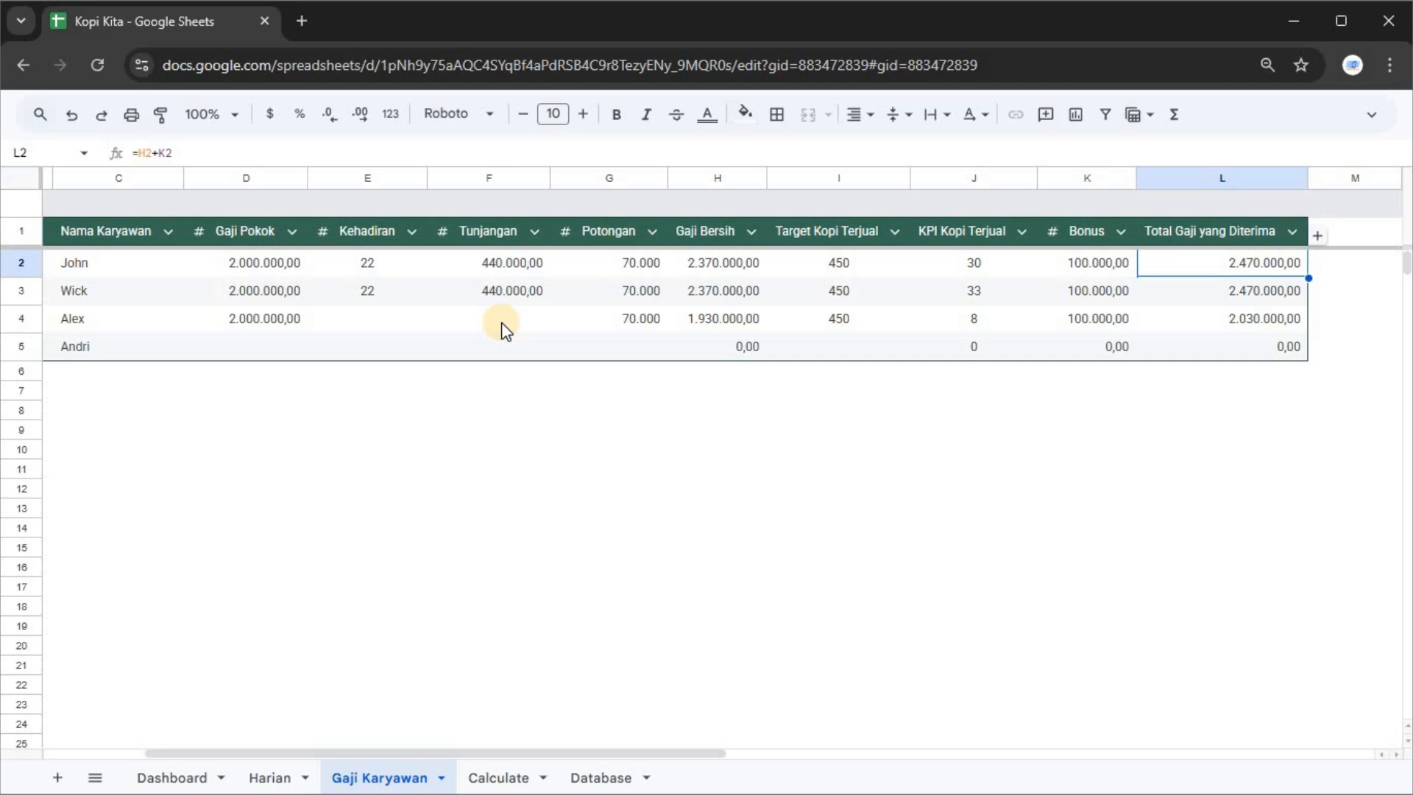
key("Left")
key("Left")
key("Left")
key("Left")
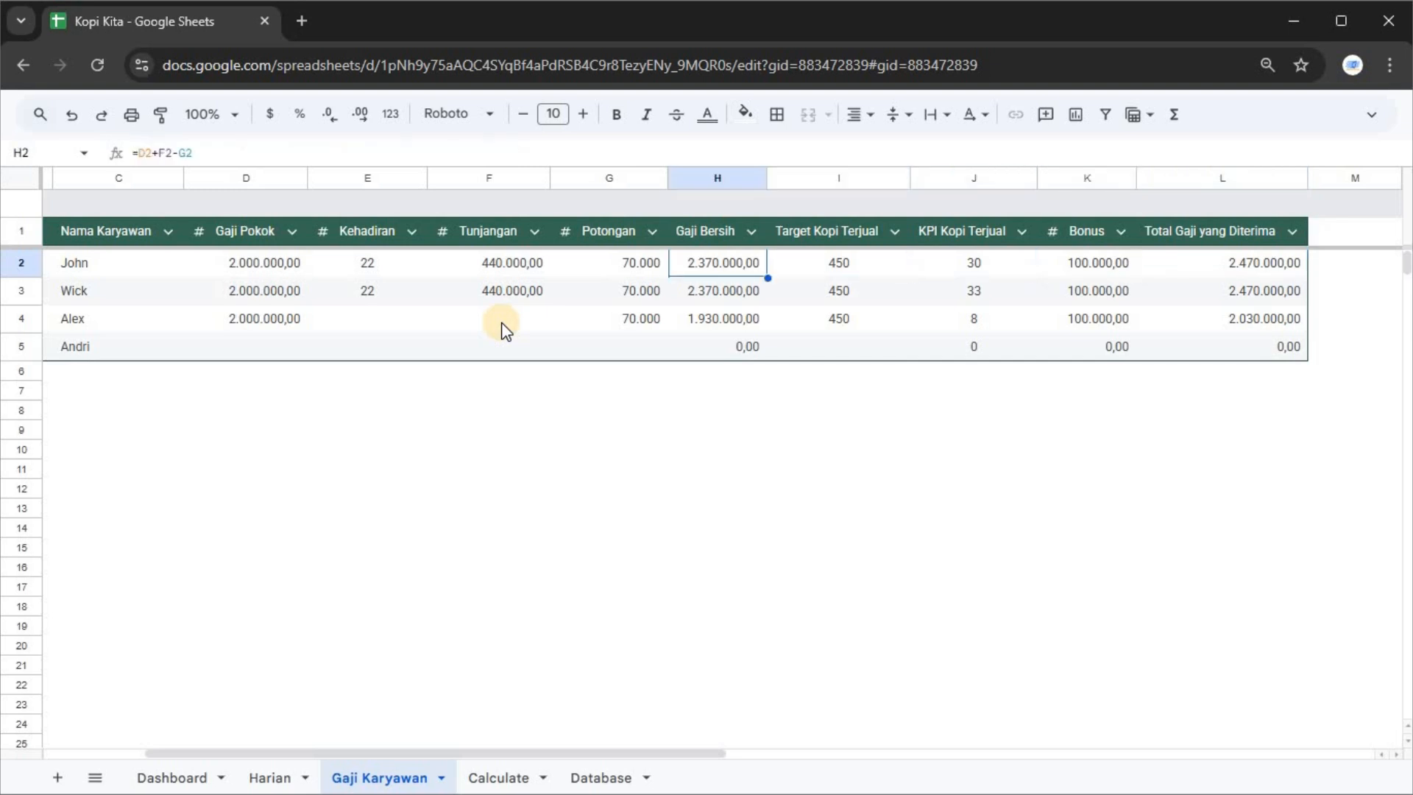
key("Right")
key("Right")
key("Right")
key("Right")
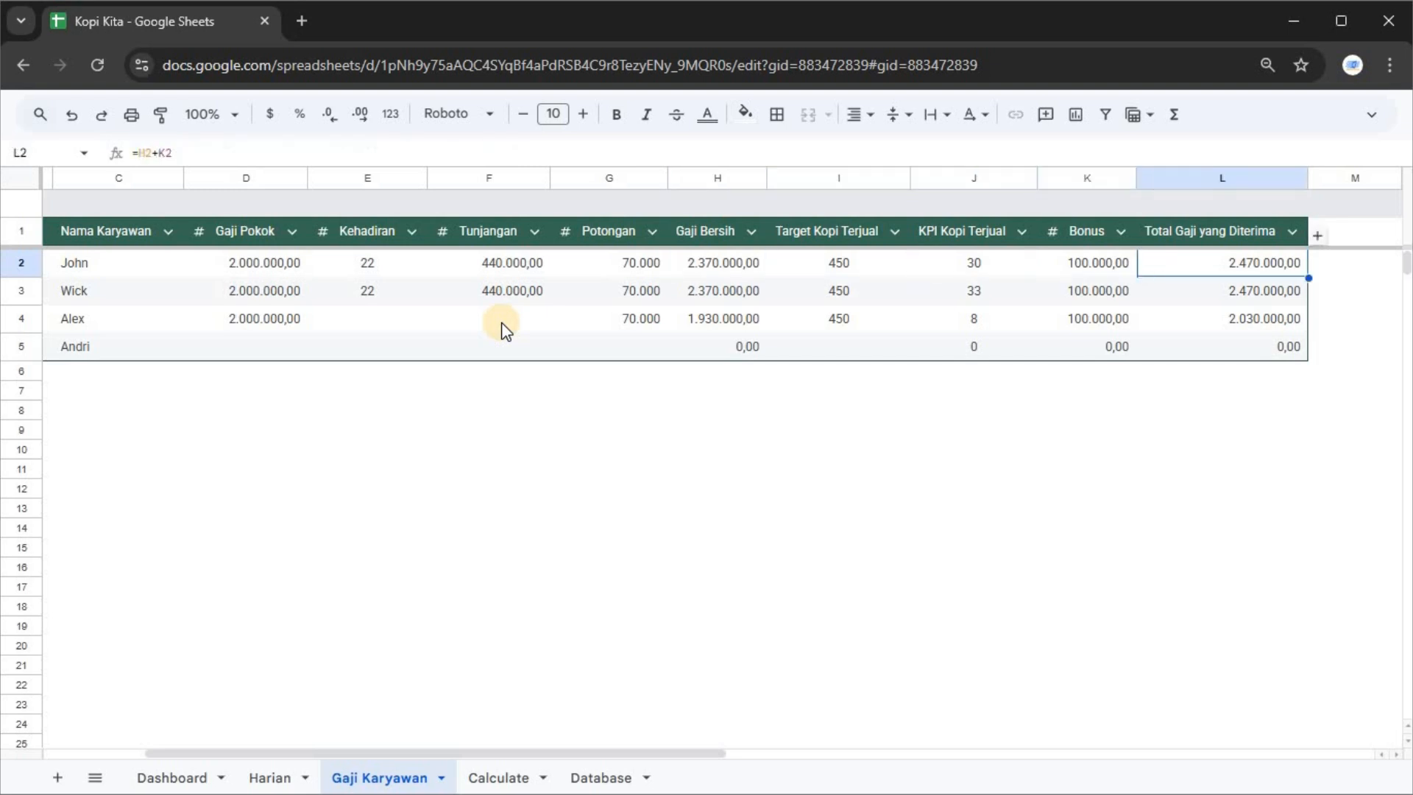
Step: Compare the Total Gaji yang Diterima formulas in rows 2 to 4
key("Down")
key("Down")
key("Up")
key("Up")
key("Down")
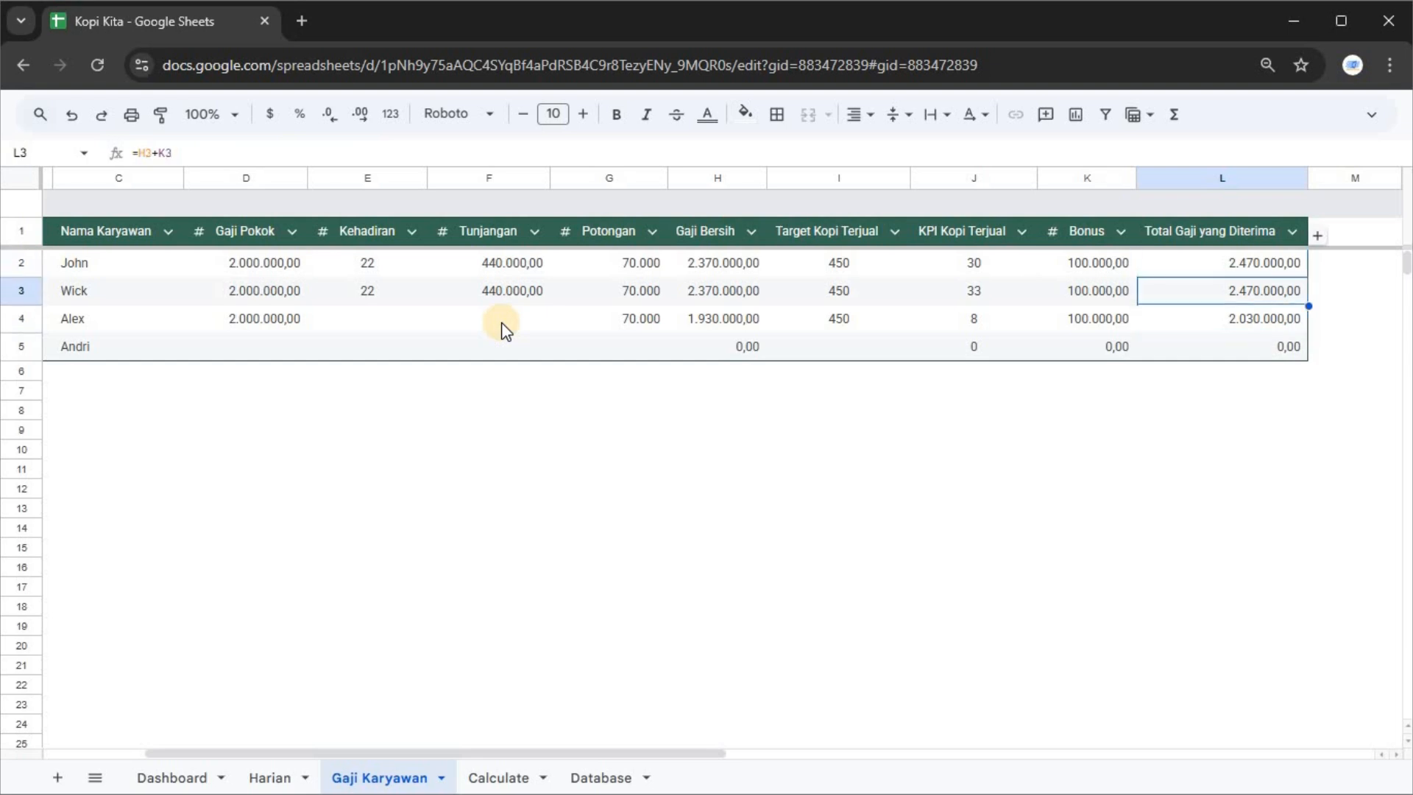
key("Down")
key("Up")
key("Up")
key("Down")
key("Down")
key("Up")
key("Up")
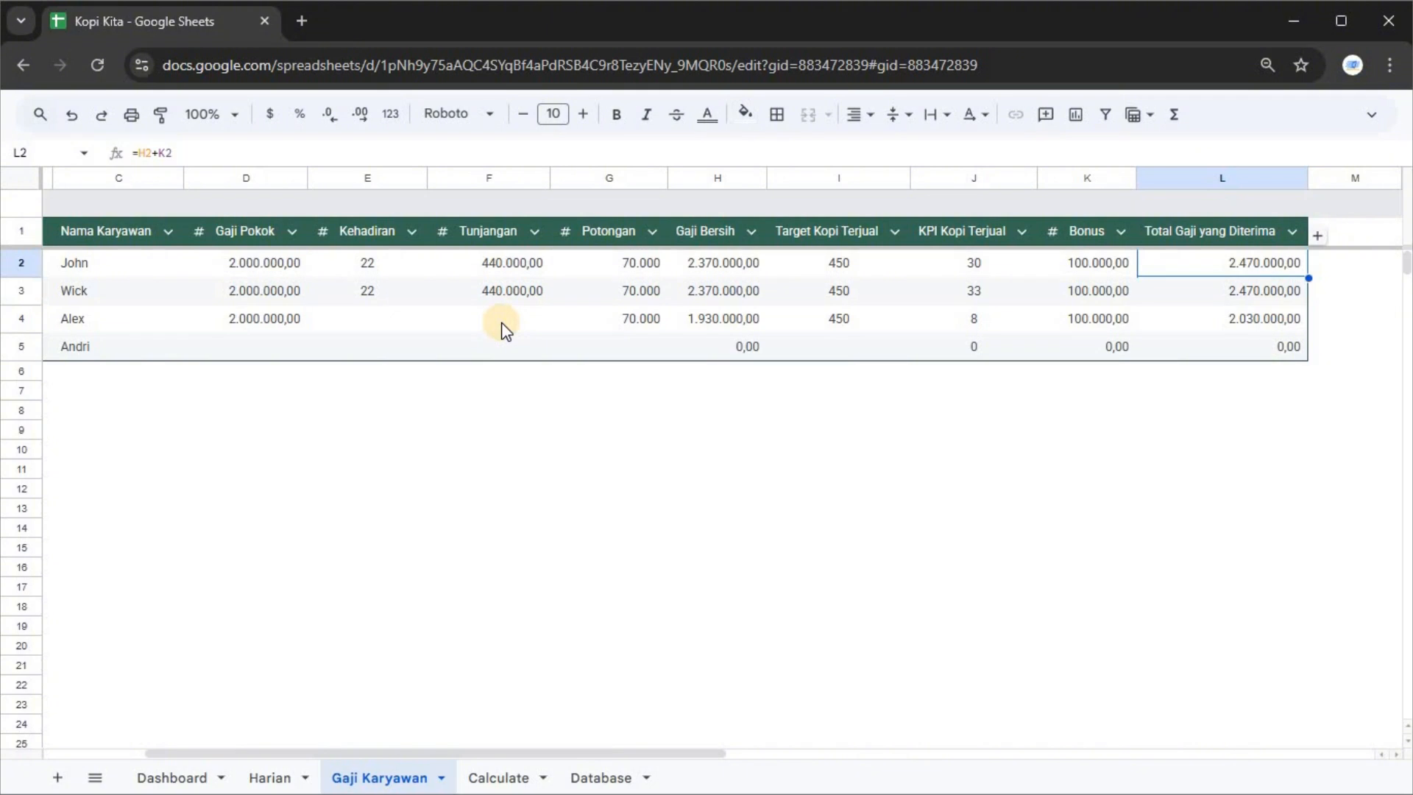
key("Down")
key("Down")
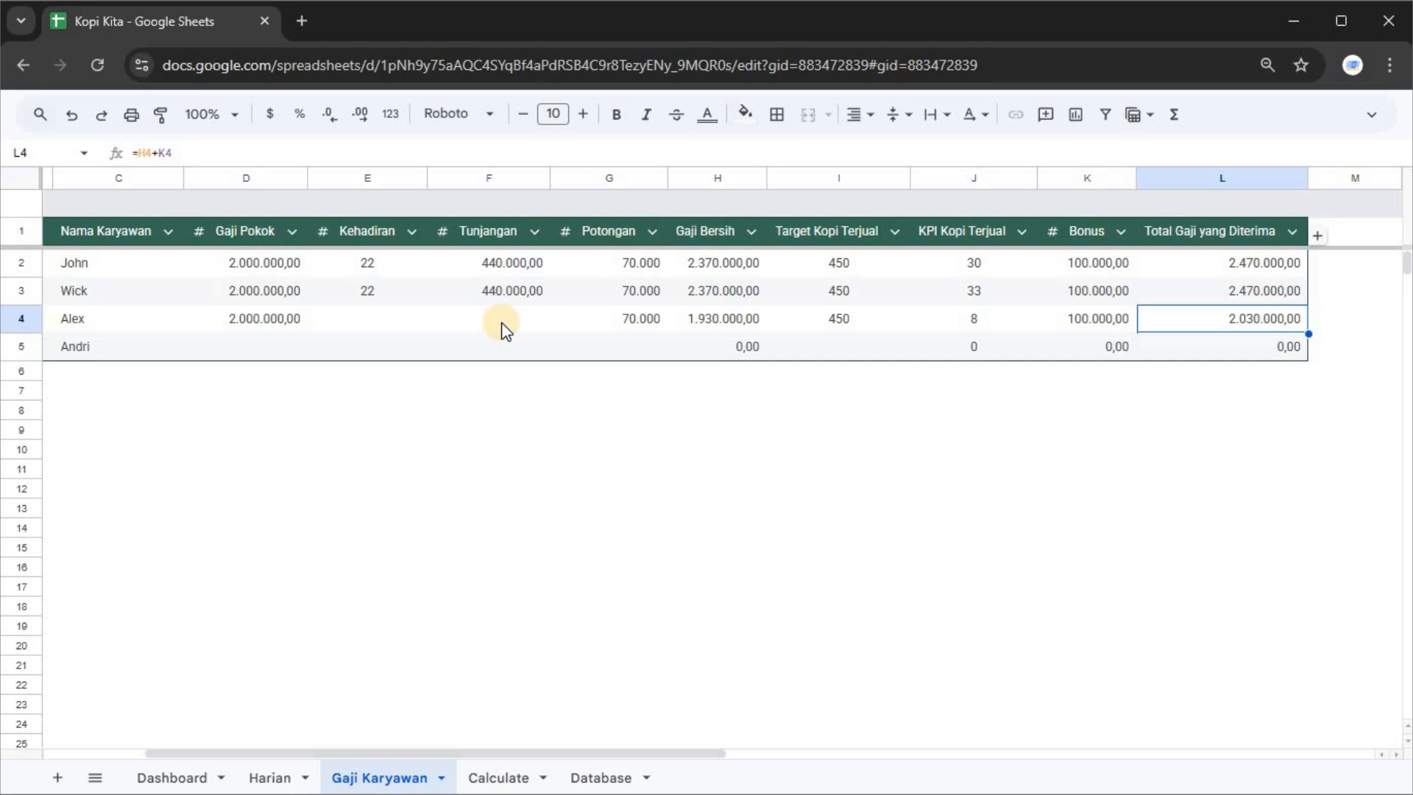
Step: Review the row 4 payroll entries from Total Gaji yang Diterima back to Bulan
key("Left")
key("Left")
key("Left")
key("Left")
key("Left")
key("Left")
key("Left")
key("Left")
key("Left")
key("Left")
key("Left")
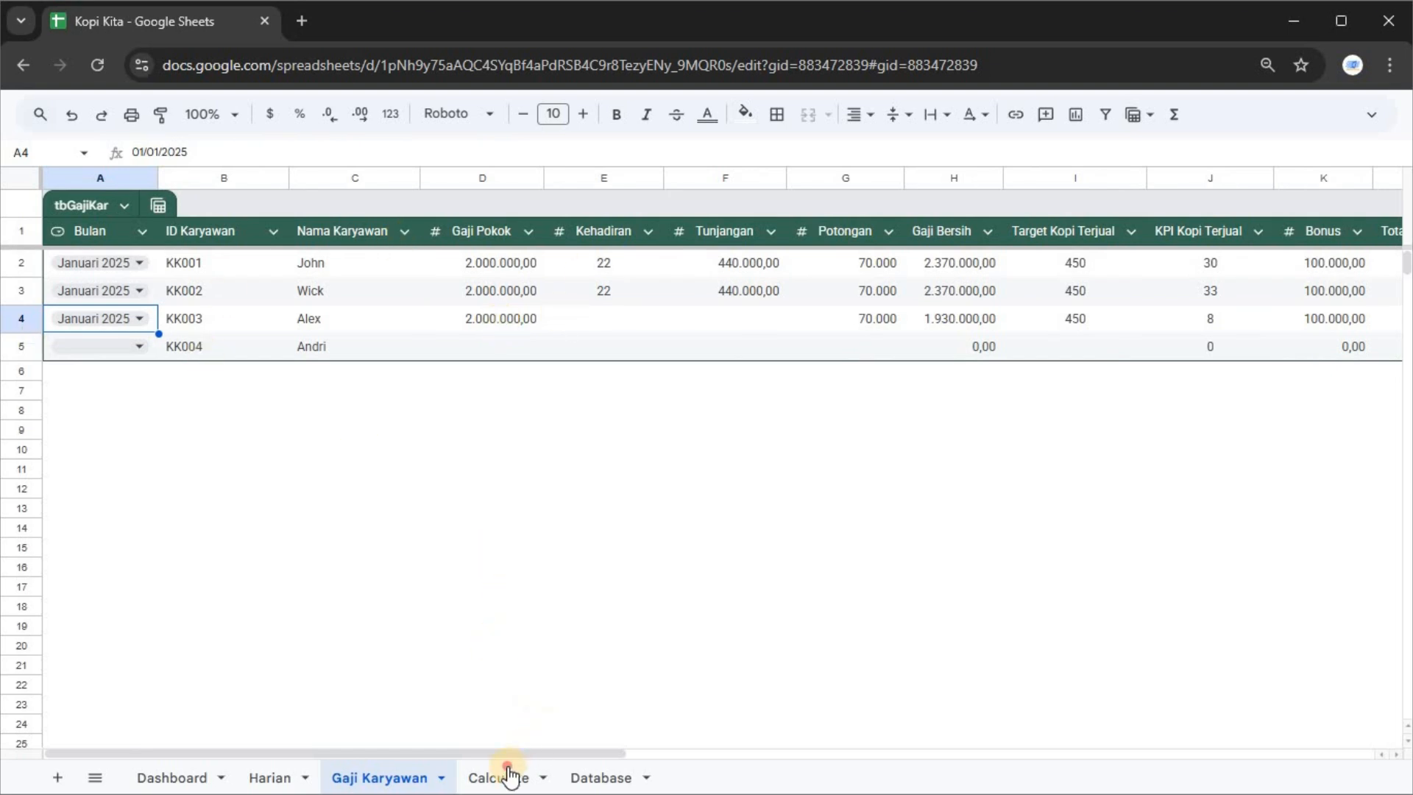
Step: Open the Calculate sheet and examine the UNIQUE formula in A4 that builds the Jenis Kopi list
key("ctrl+shift+Page_Down")
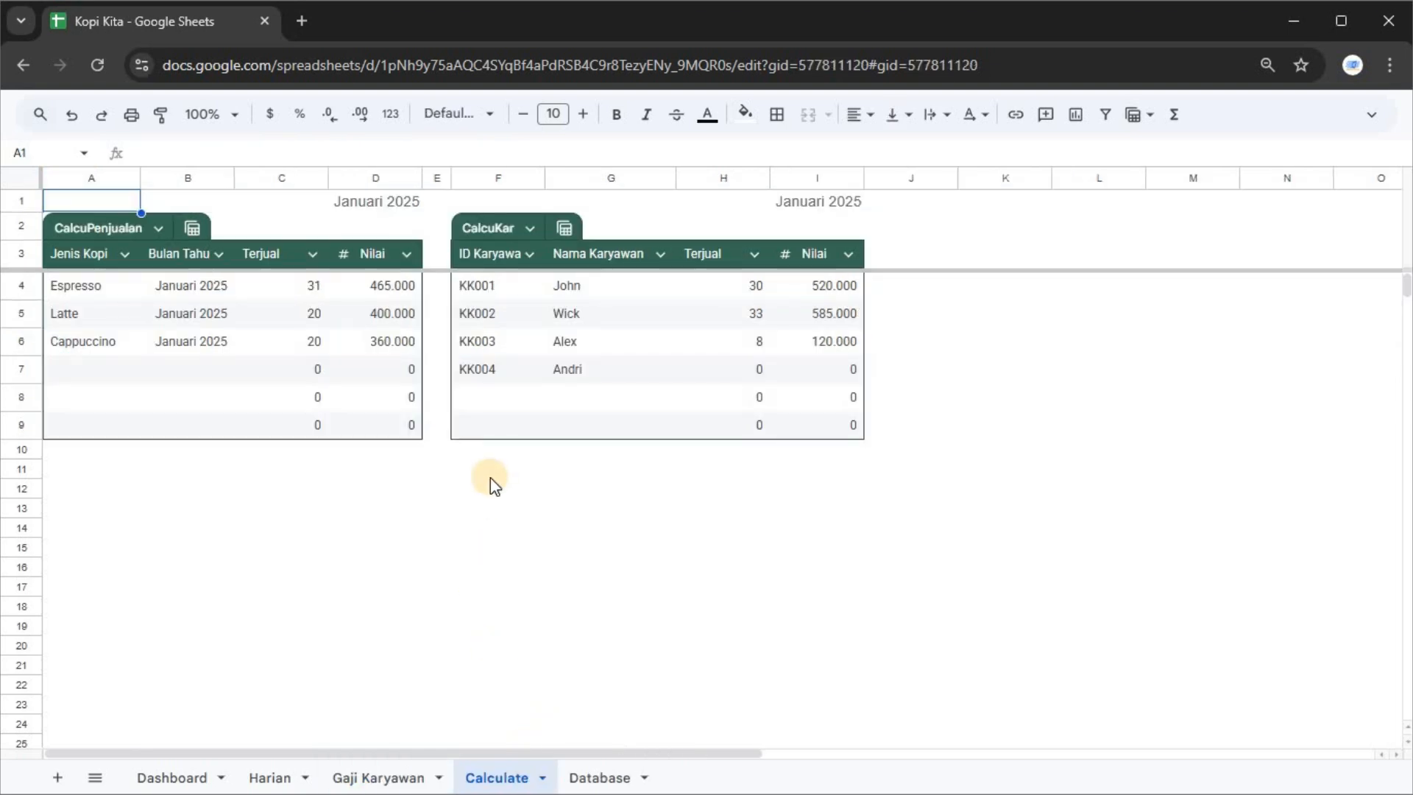
key("Down")
key("Down")
key("Down")
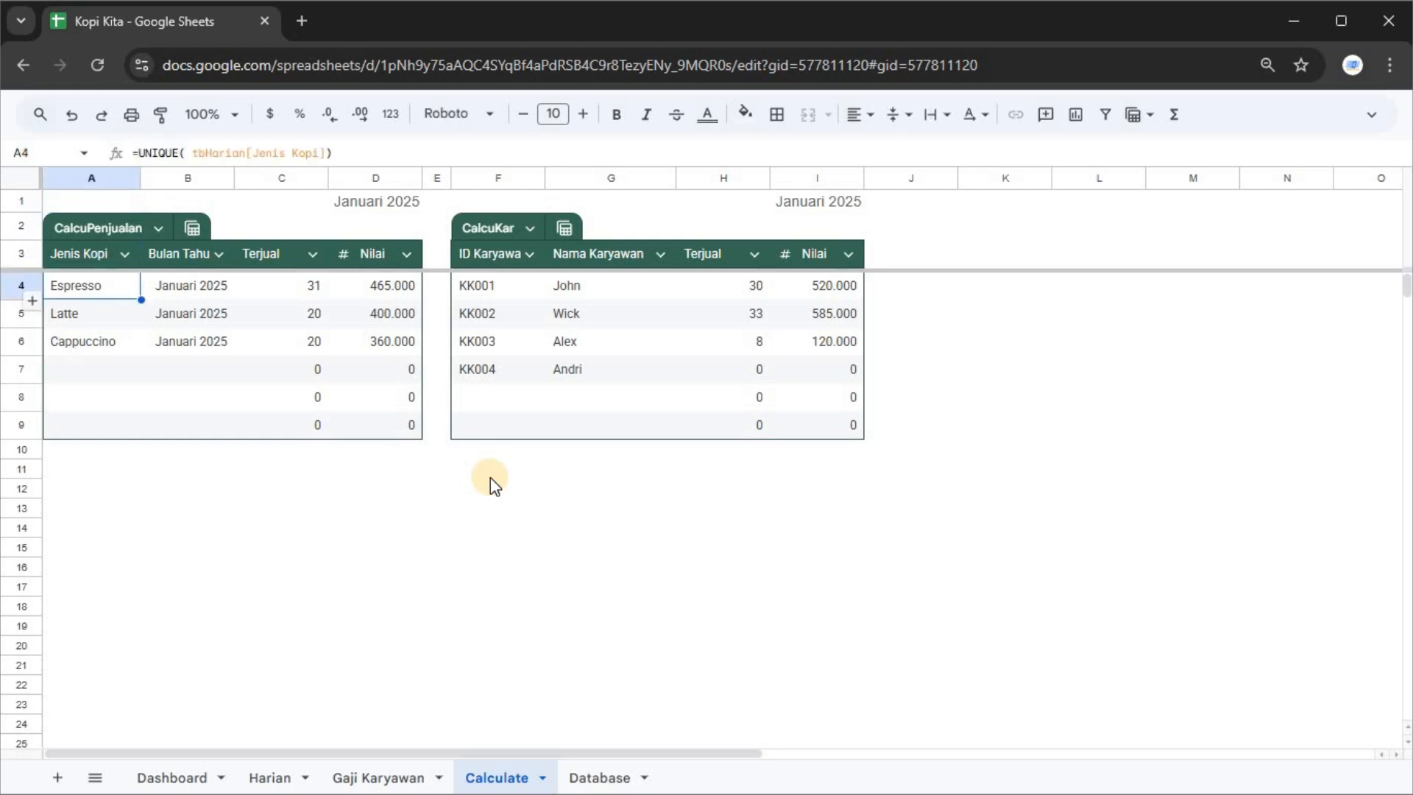
key("Down")
key("Up")
key("Down")
key("Up")
Step: Compare the Bulan Tahun formula in B4 with the Jenis Kopi formula in A4
key("Right")
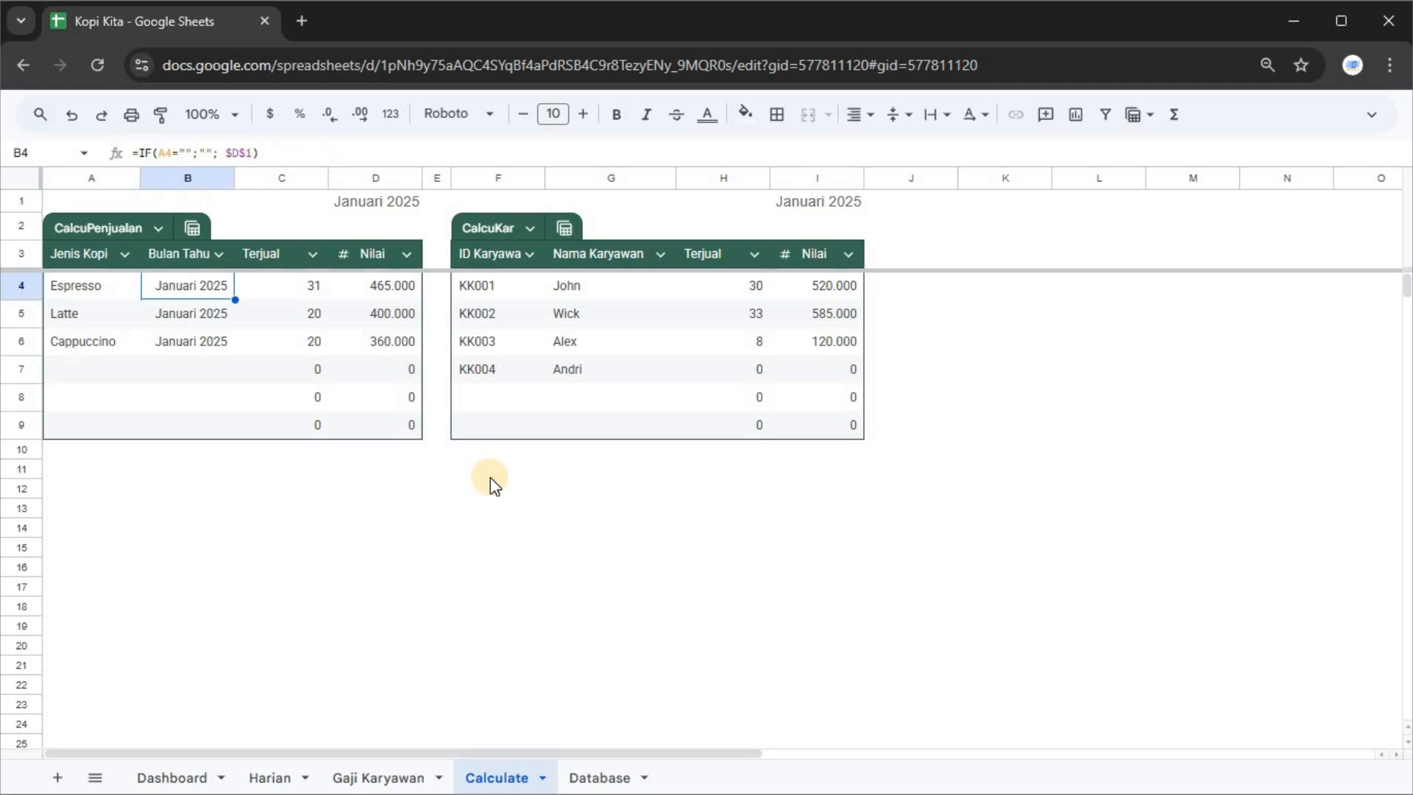
key("Left")
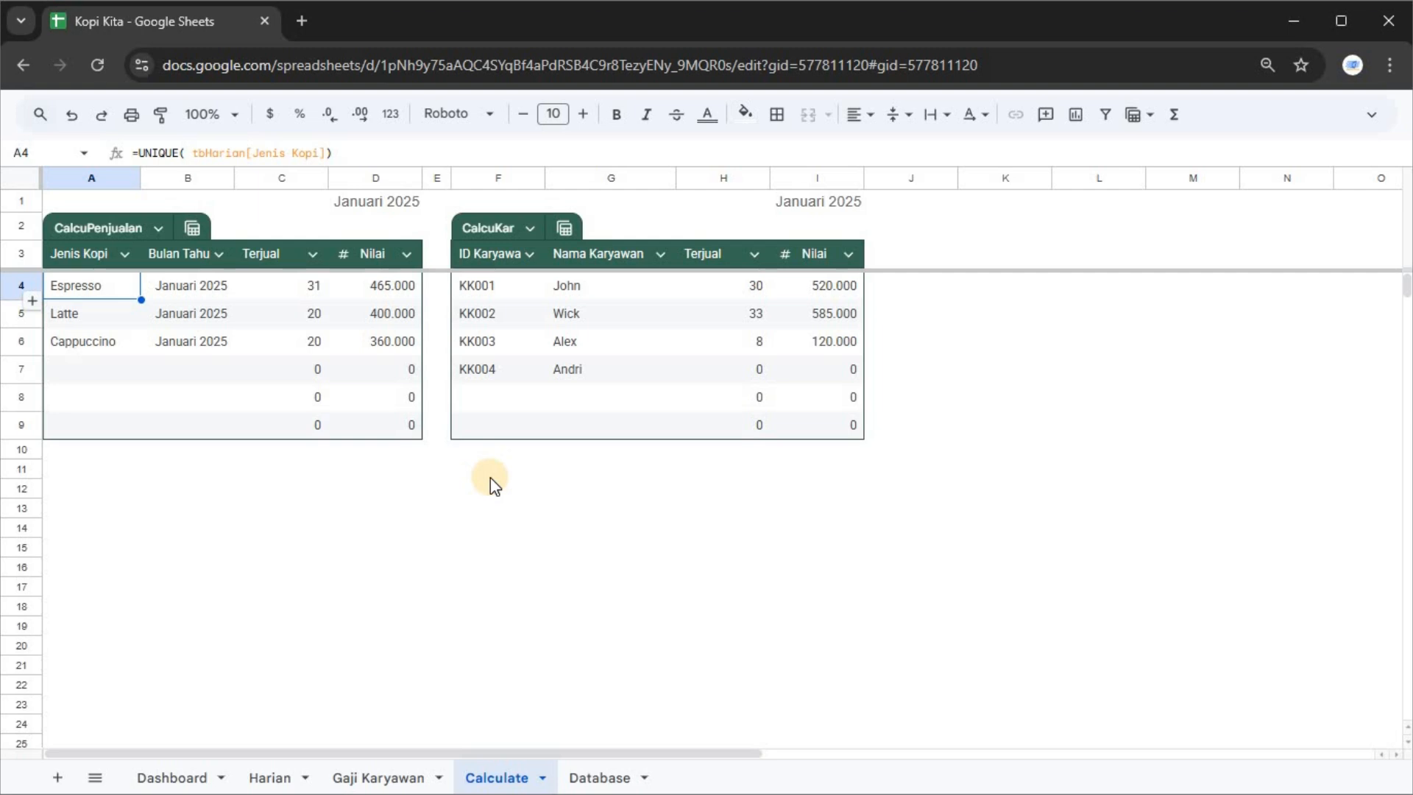
key("Down")
key("Right")
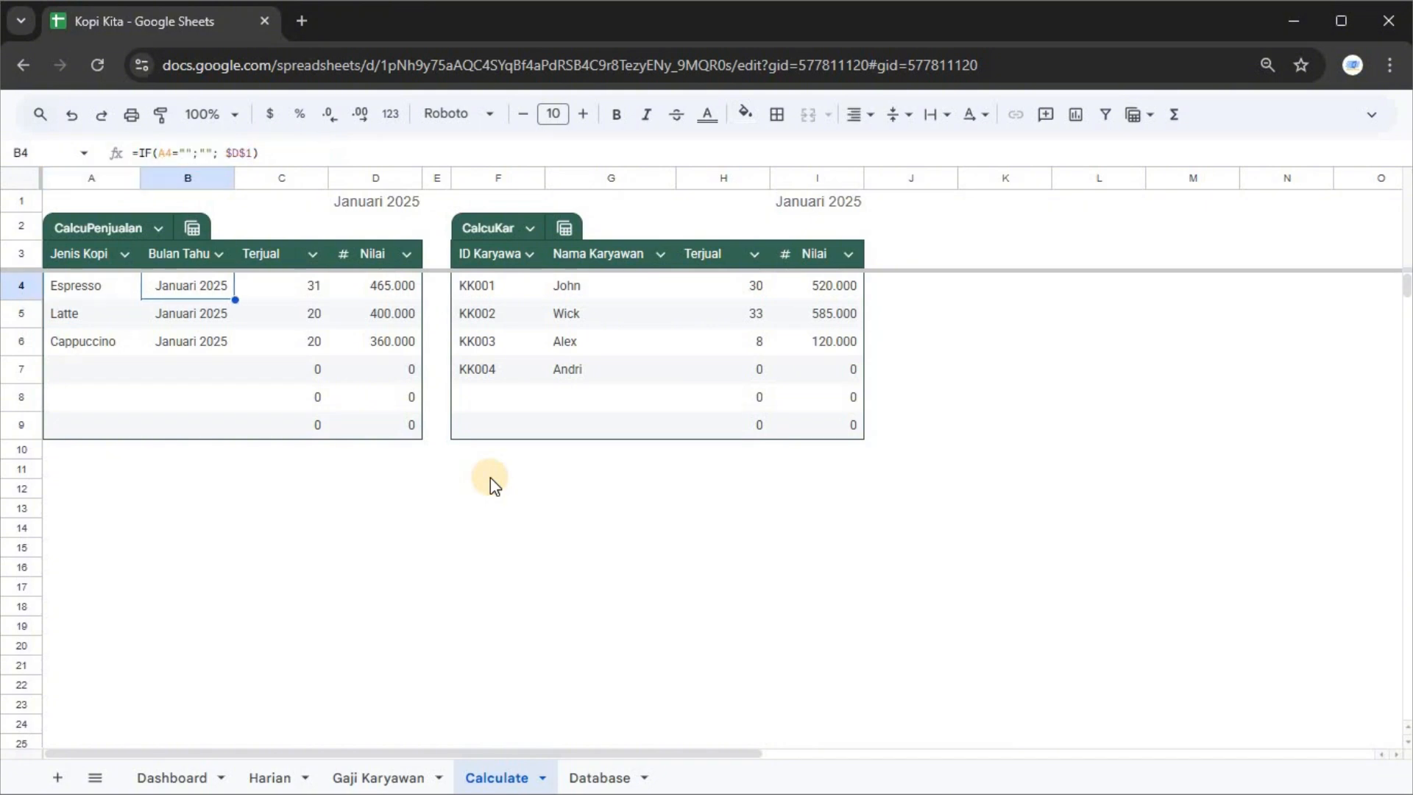
key("Left")
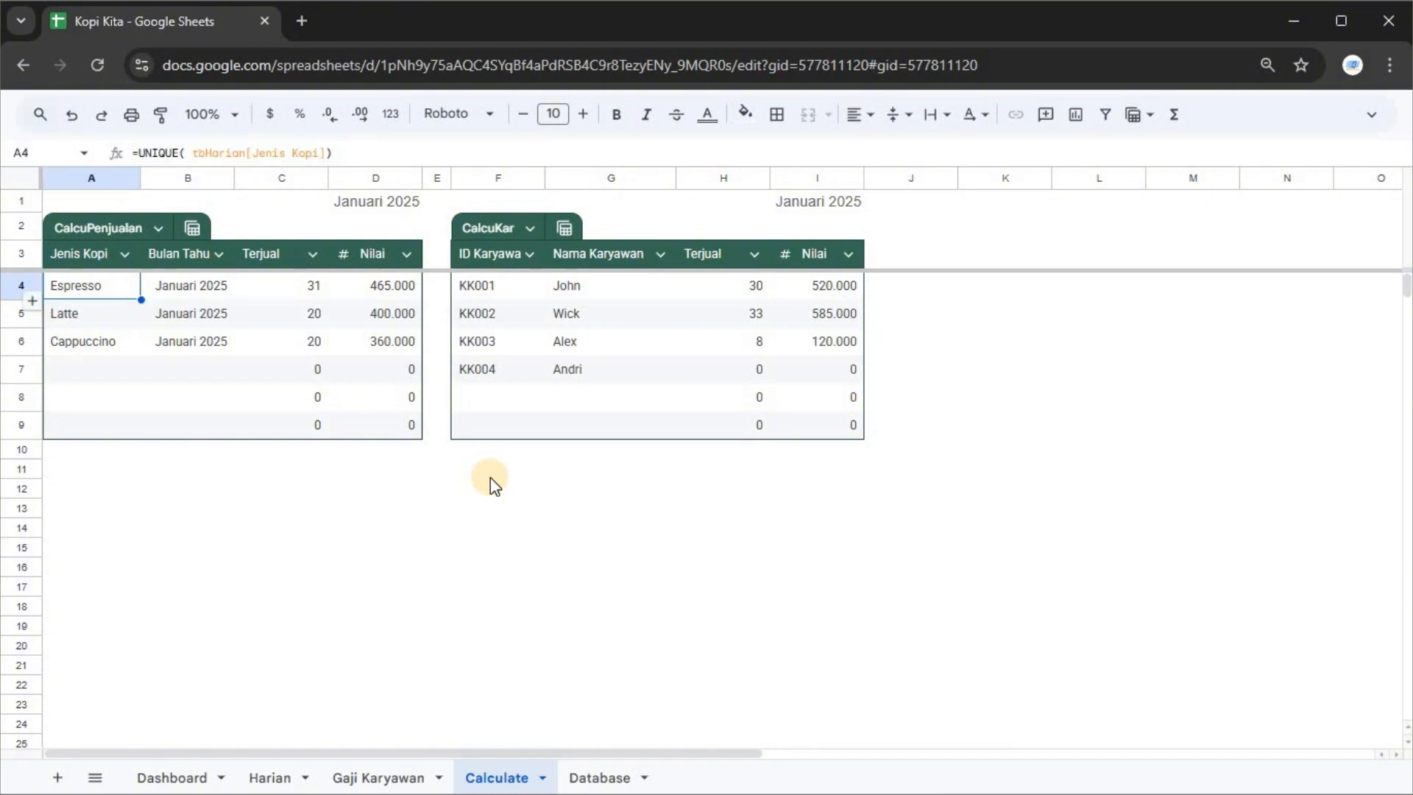
Step: Review the Jenis Kopi header and the first coffee-type entries of the CalcuPenjualan table
key("Down")
key("Up")
key("Up")
key("Up")
key("Down")
key("Down")
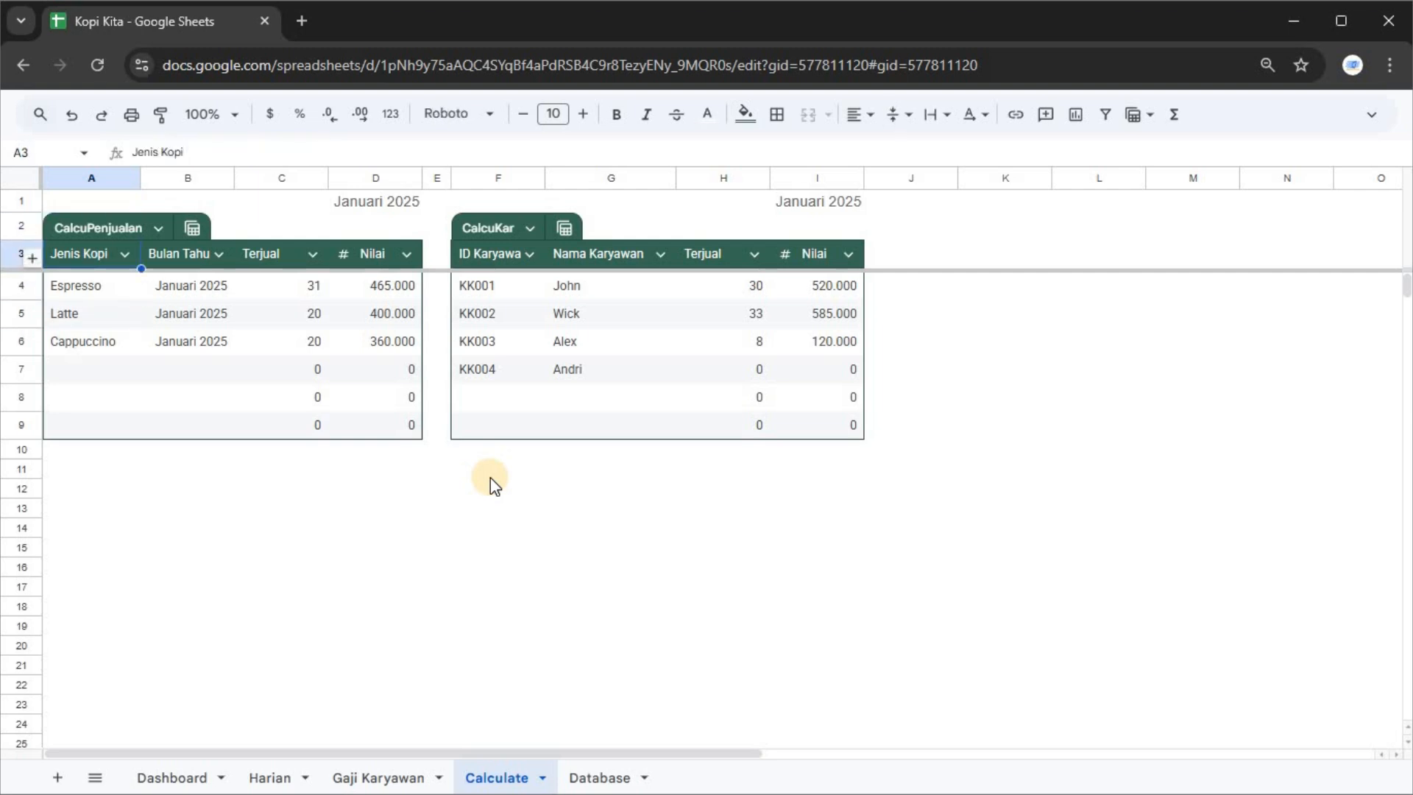
key("Right")
key("Left")
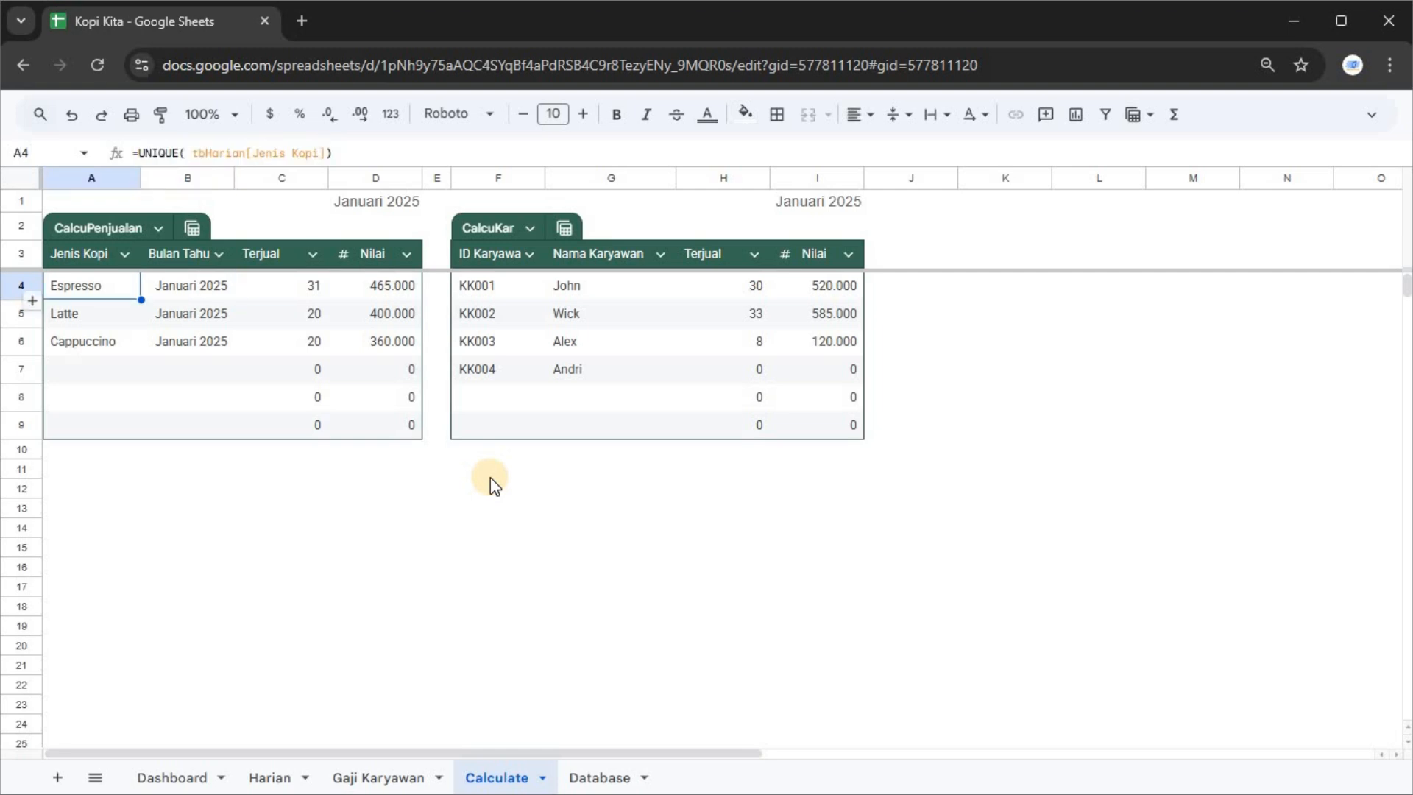
Step: Examine how the IF formula in B4 checks the coffee type in A4 and takes its month from D1
key("Down")
key("Up")
key("Right")
key("Left")
key("Right")
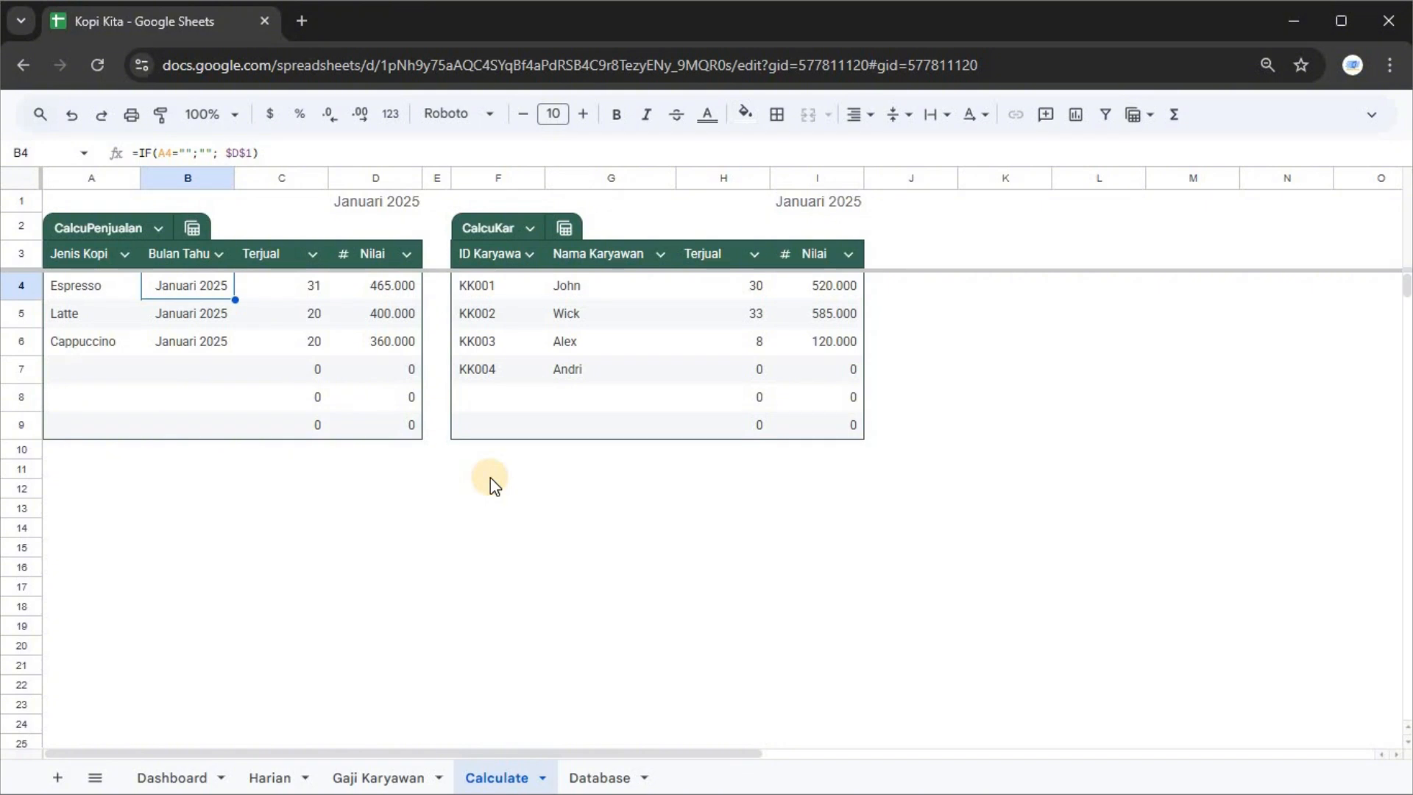
key("Left")
key("Right")
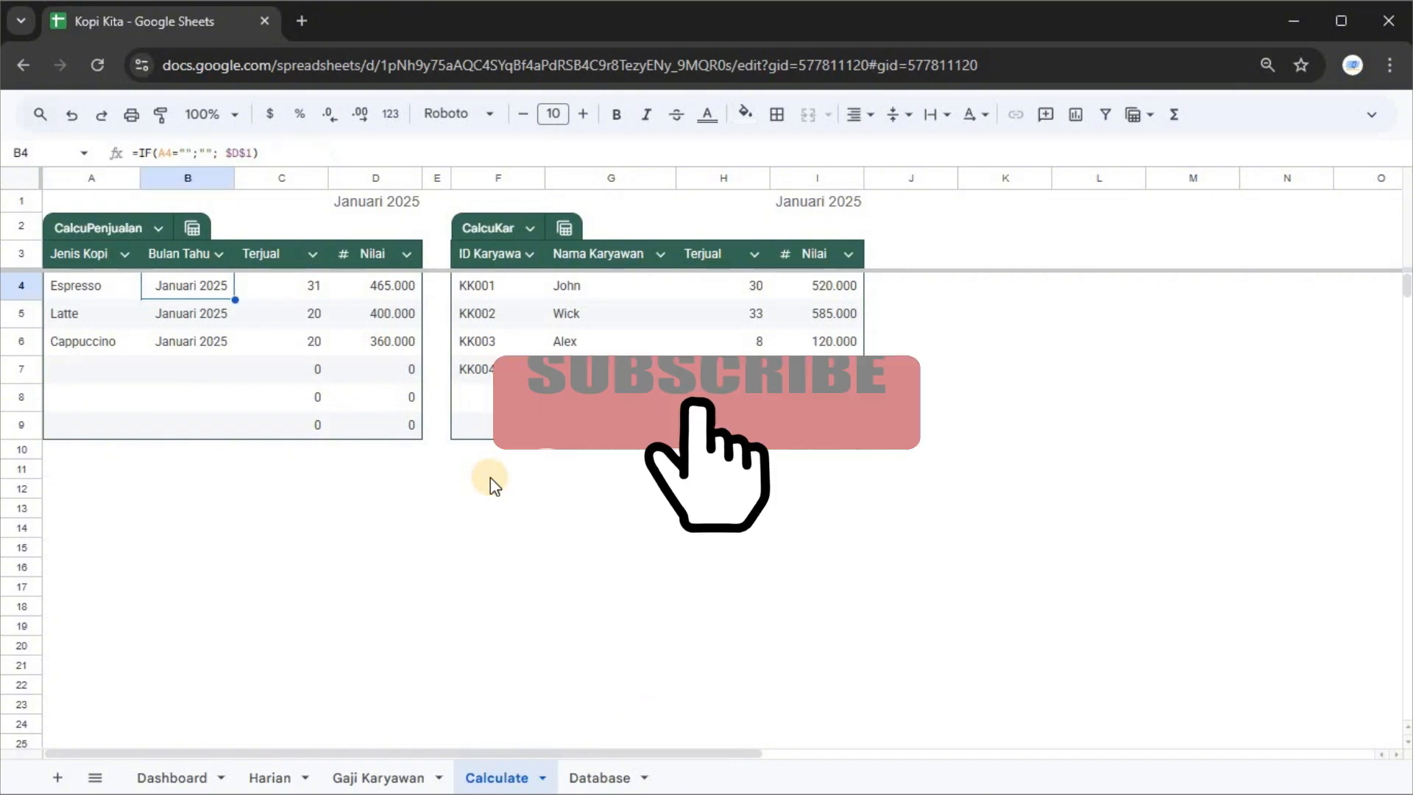
key("Left")
key("Right")
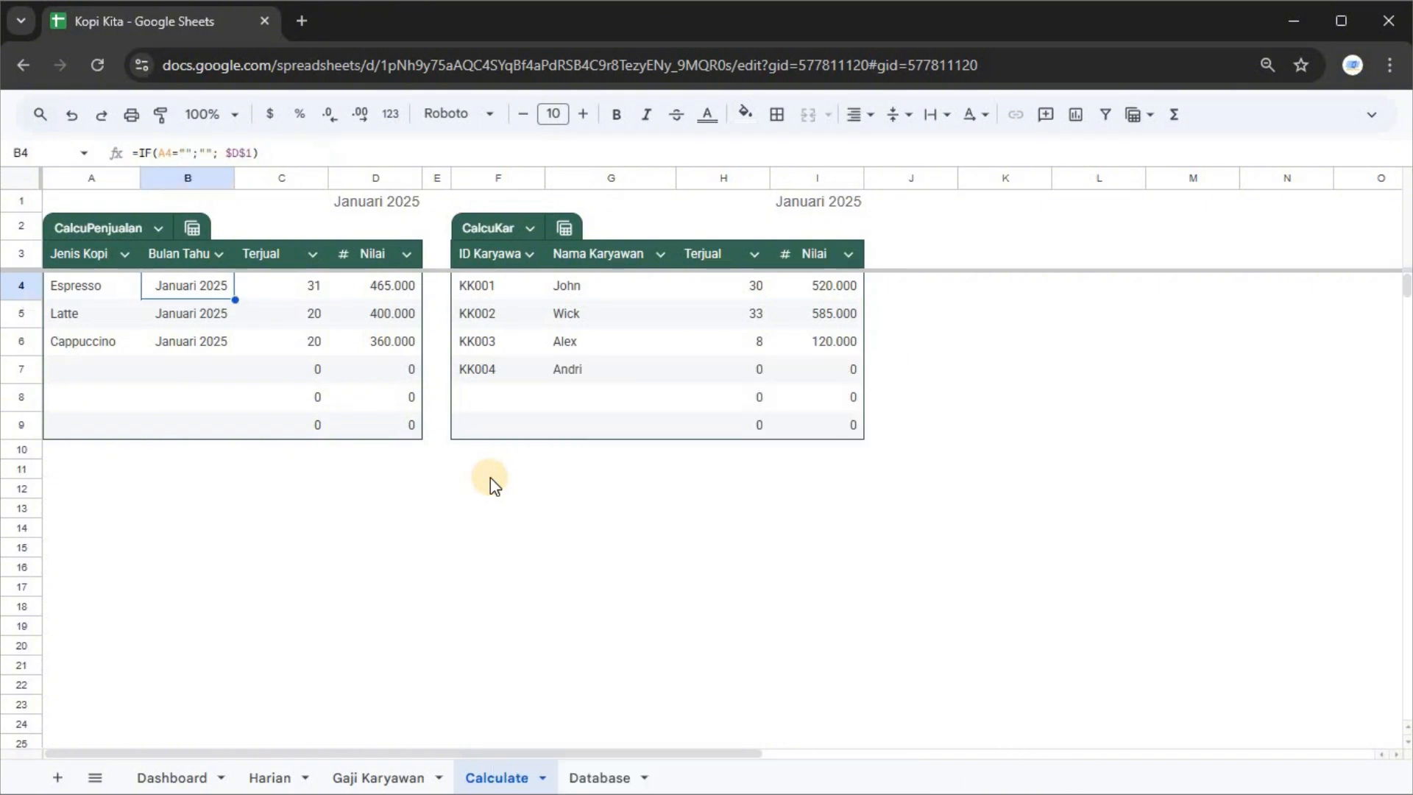
Step: Compare the Terjual and Nilai SUMIFS formulas in C4 and D4 of the CalcuPenjualan table
key("Right")
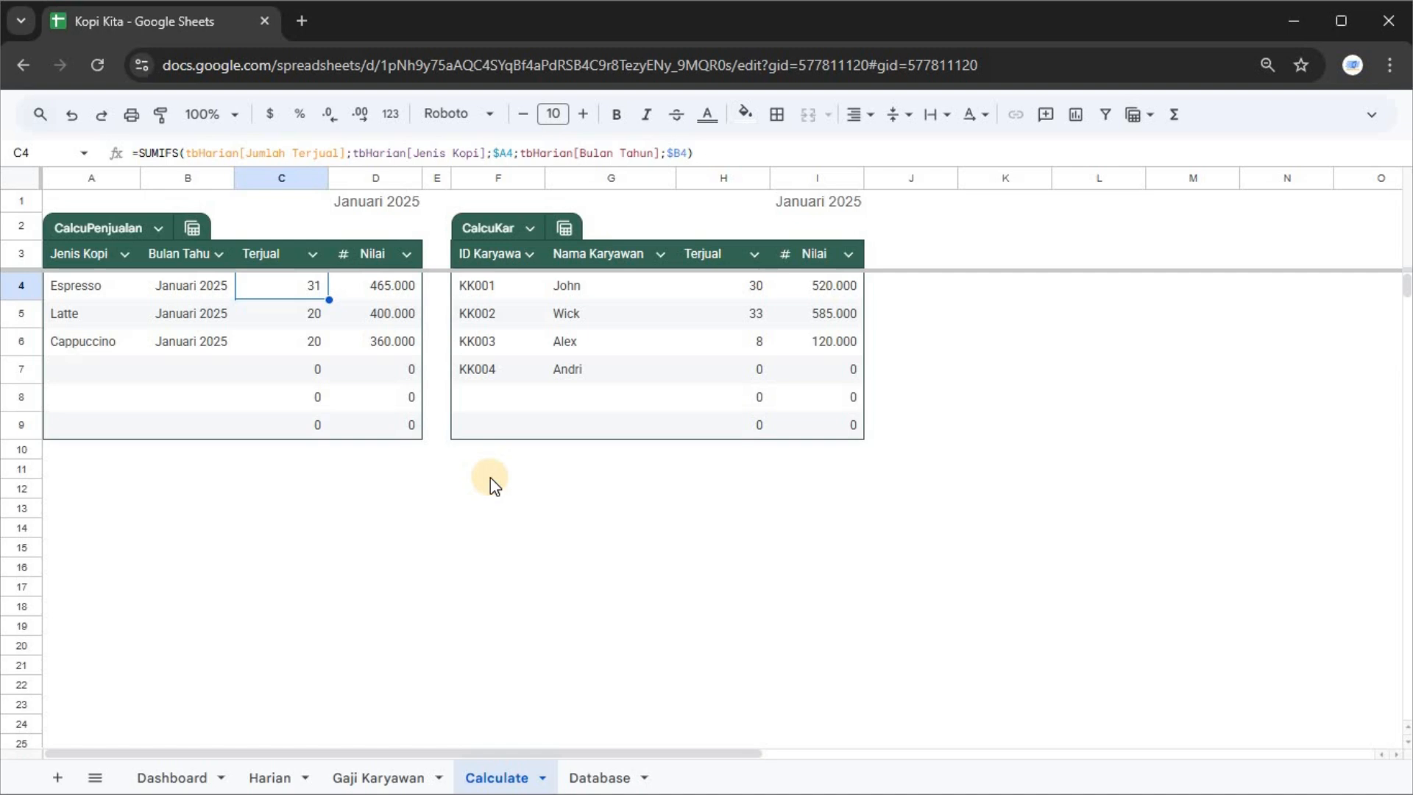
key("Right")
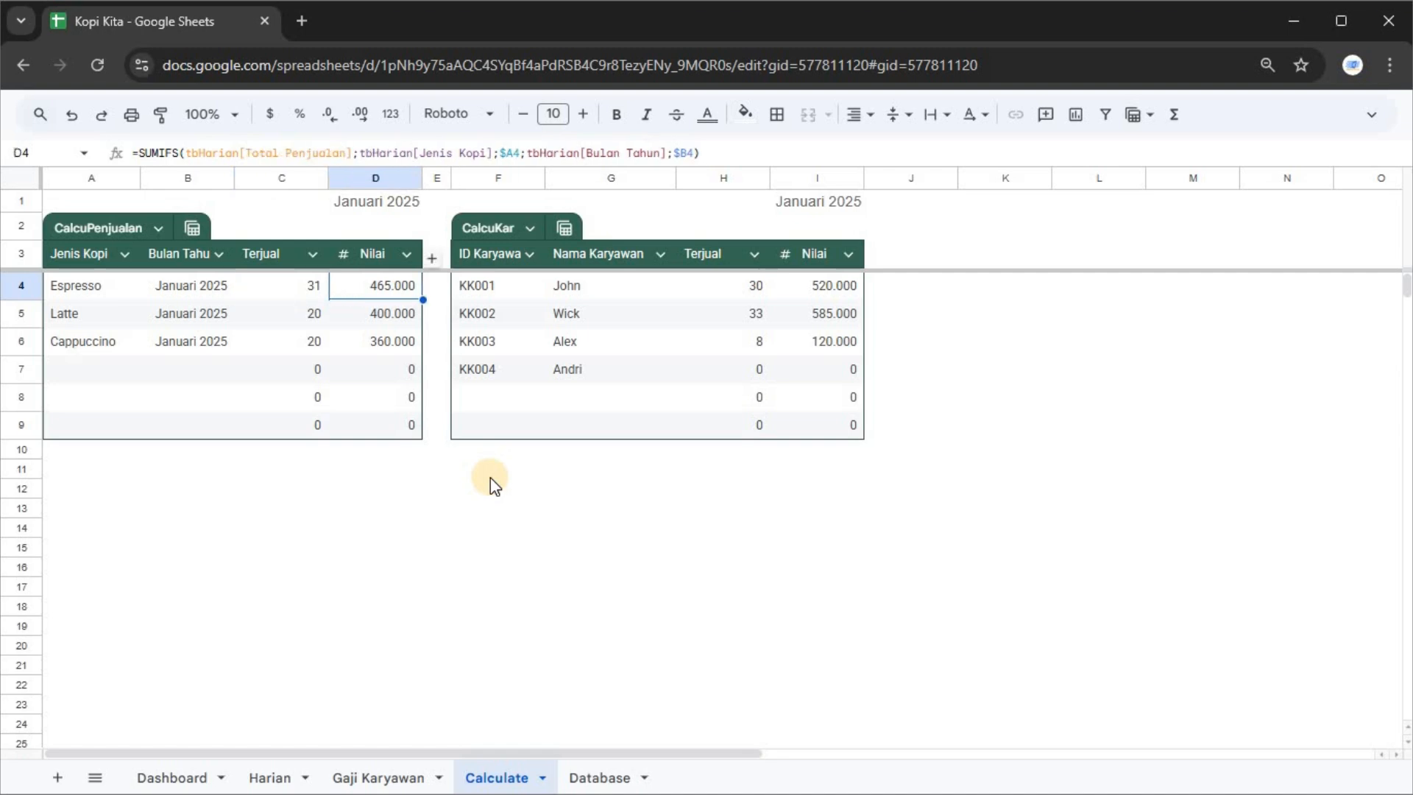
key("Left")
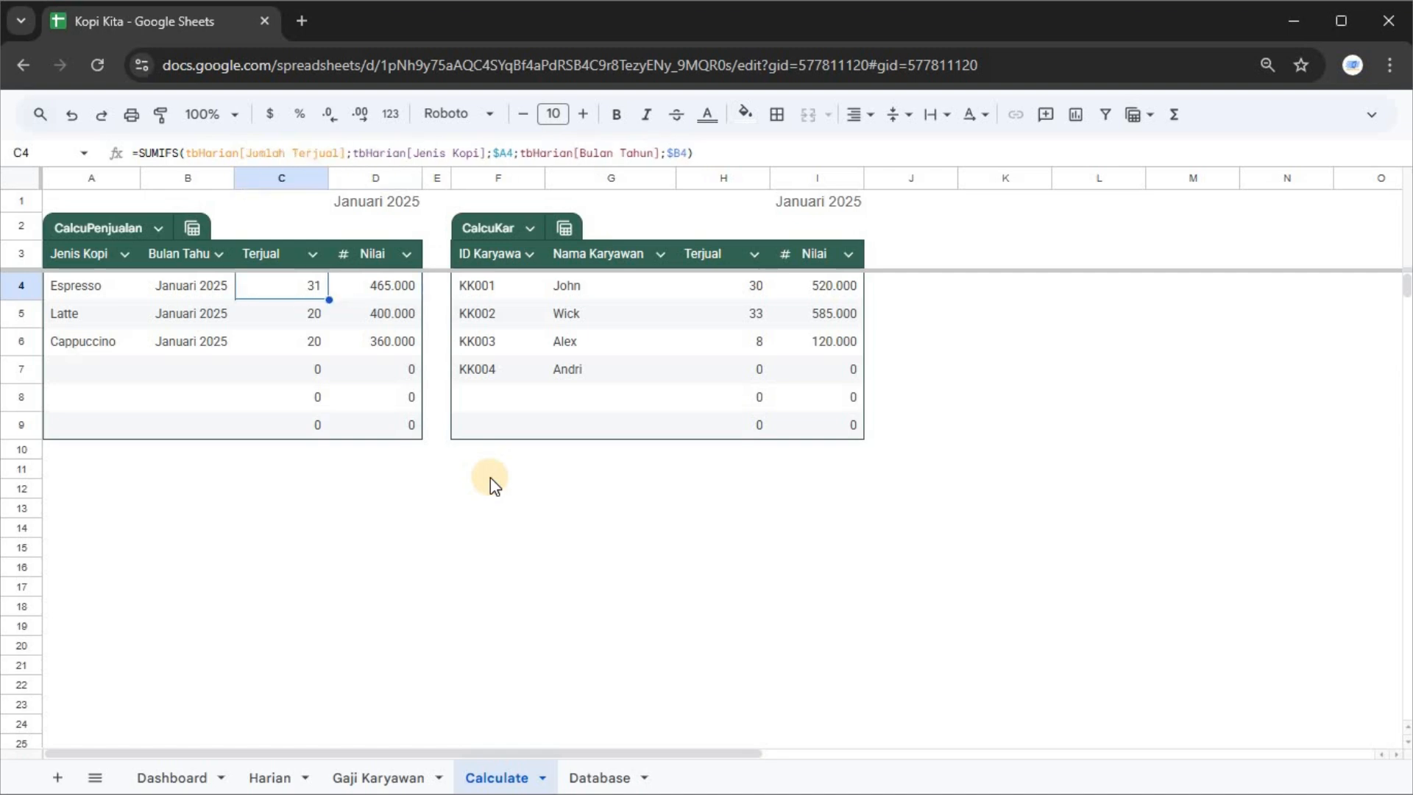
key("Right")
key("Left")
key("Right")
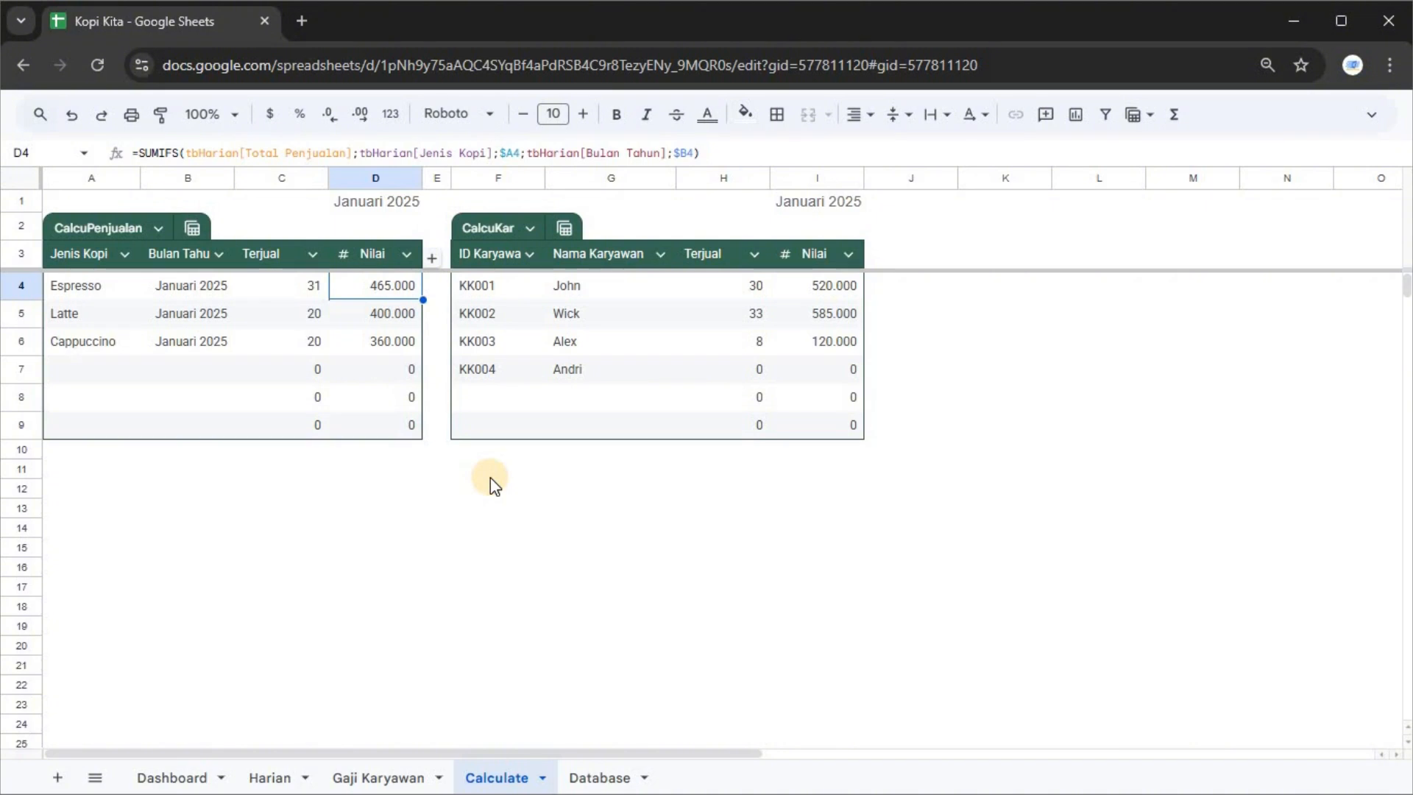
key("Left")
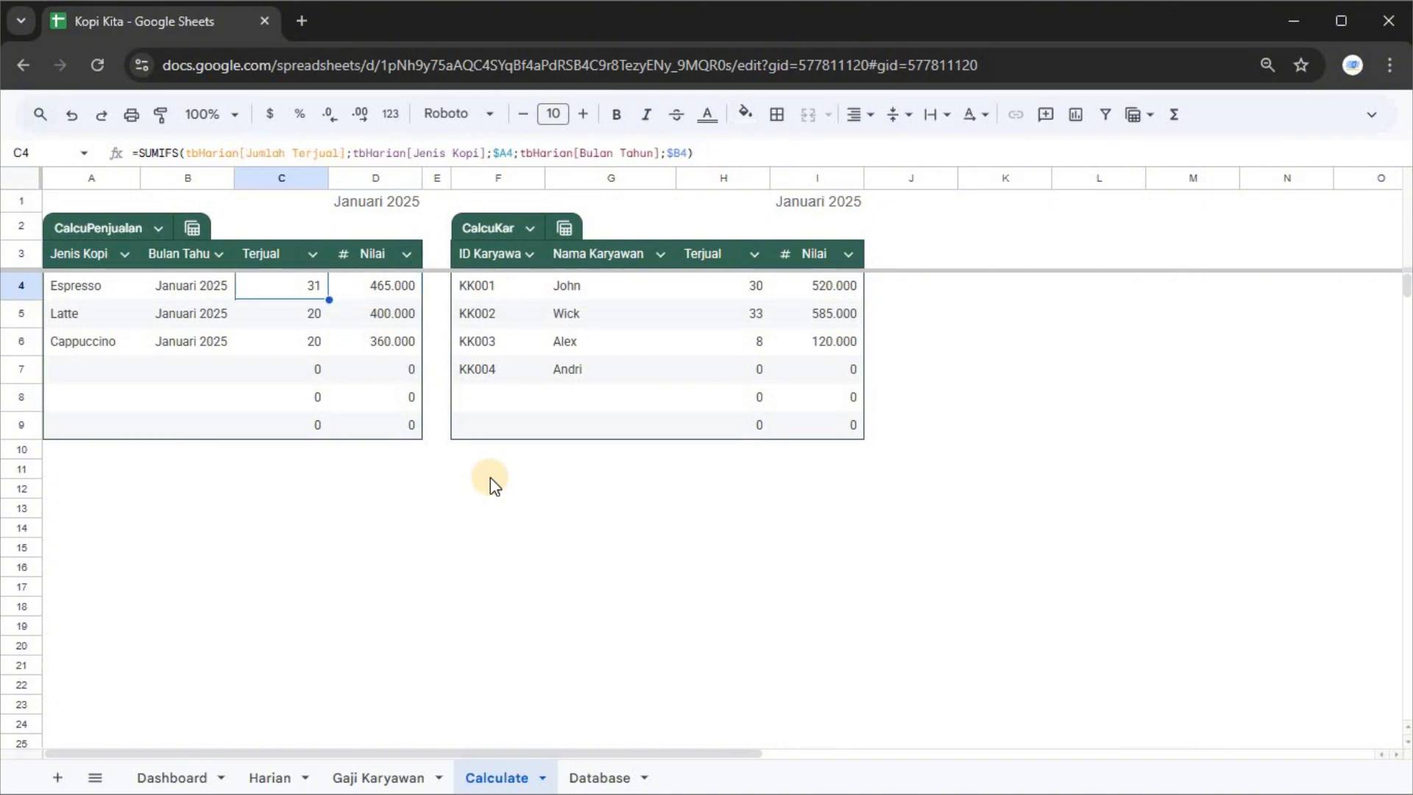
key("Right")
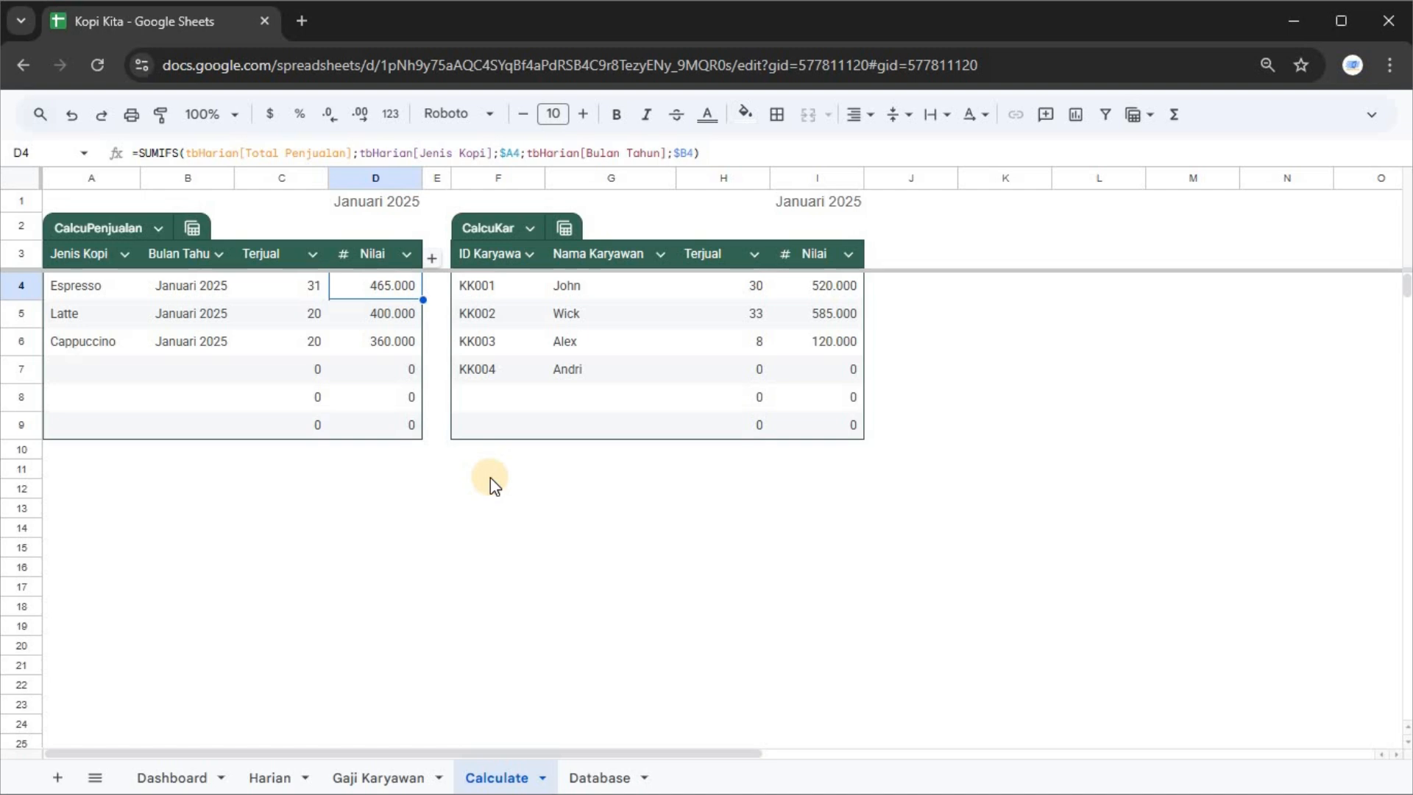
Step: Inspect the Nama Karyawan XLOOKUP formula in G4 of the CalcuKar table
key("Right")
key("Right")
key("Right")
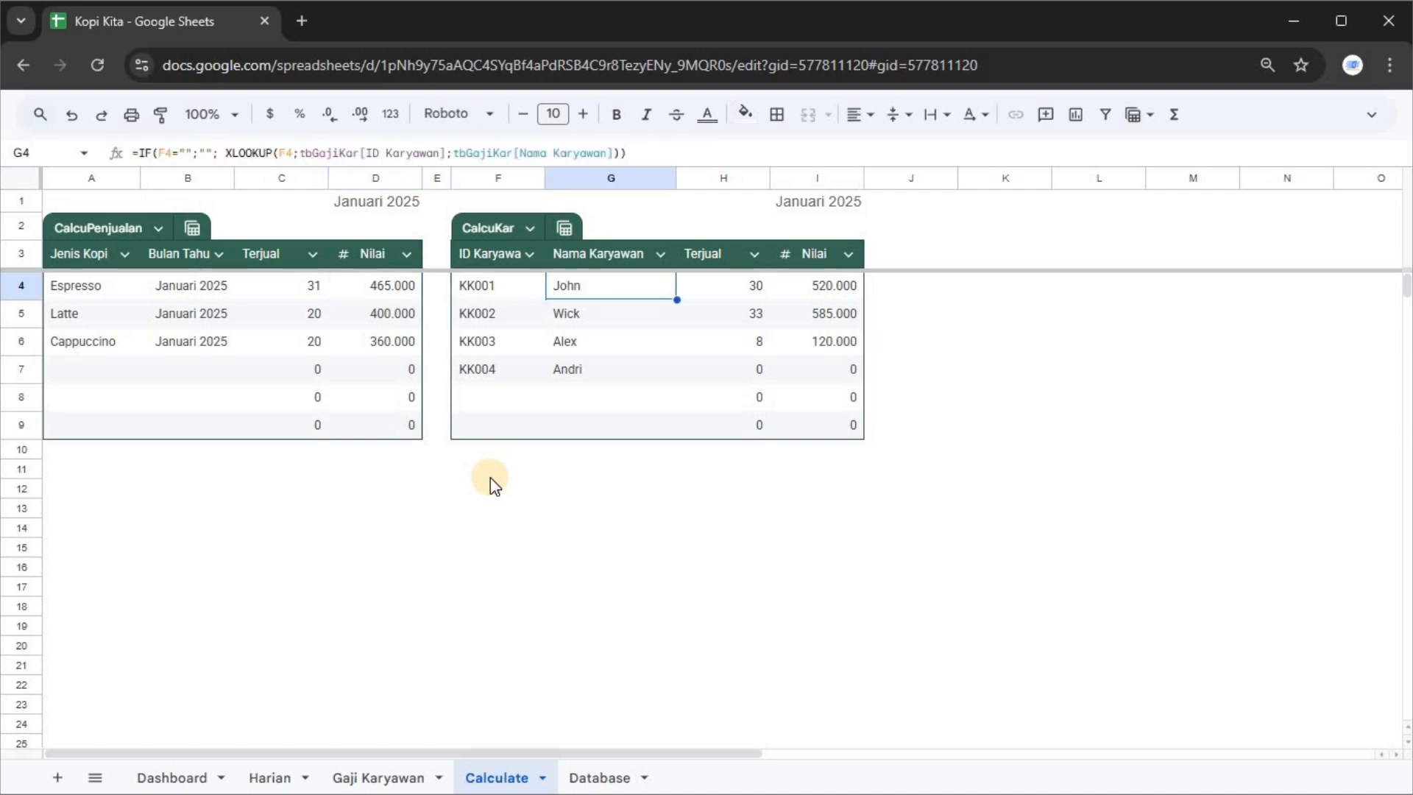
Step: Compare the ID Karyawan UNIQUE formula in F4 with the Nama Karyawan XLOOKUP formula in G4 of the CalcuKar table
key("Left")
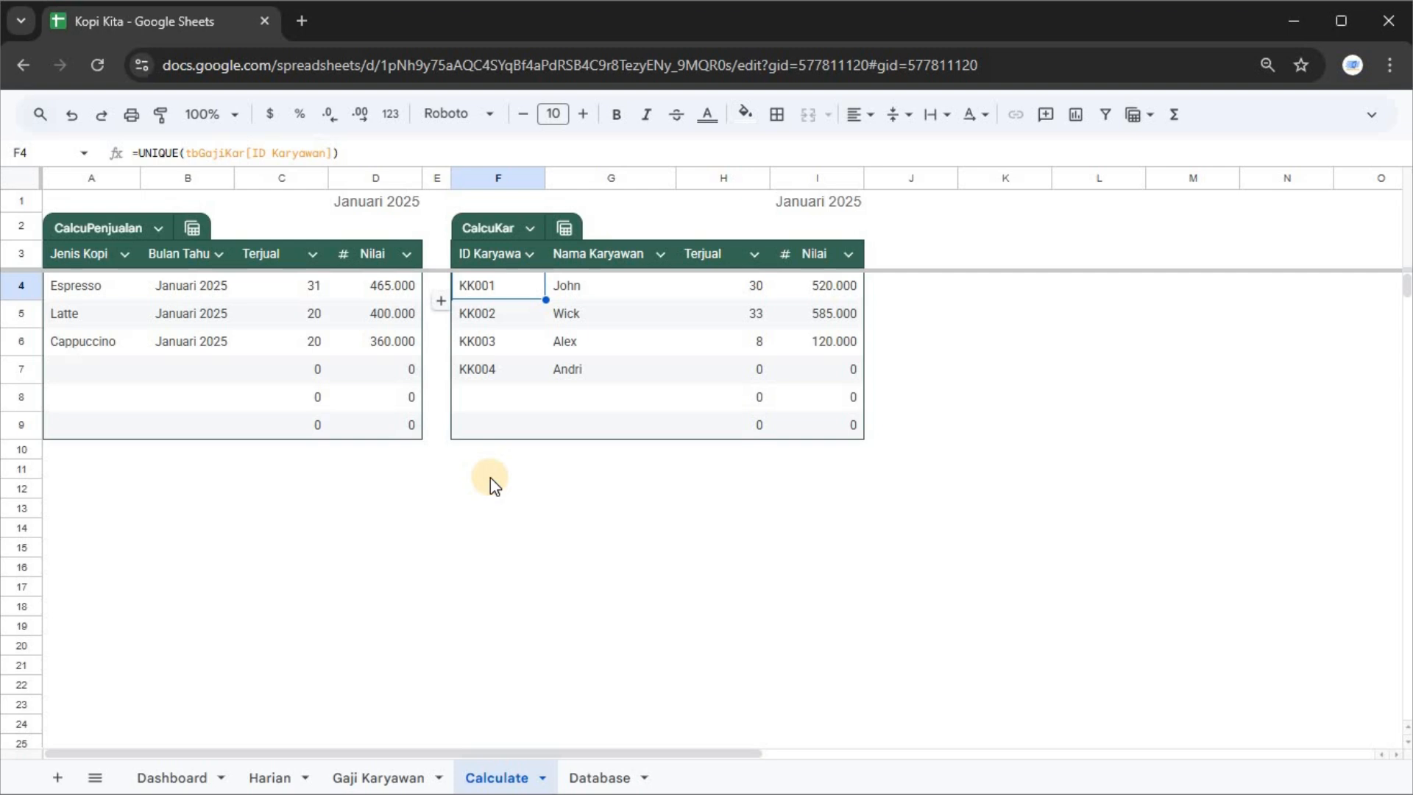
key("Right")
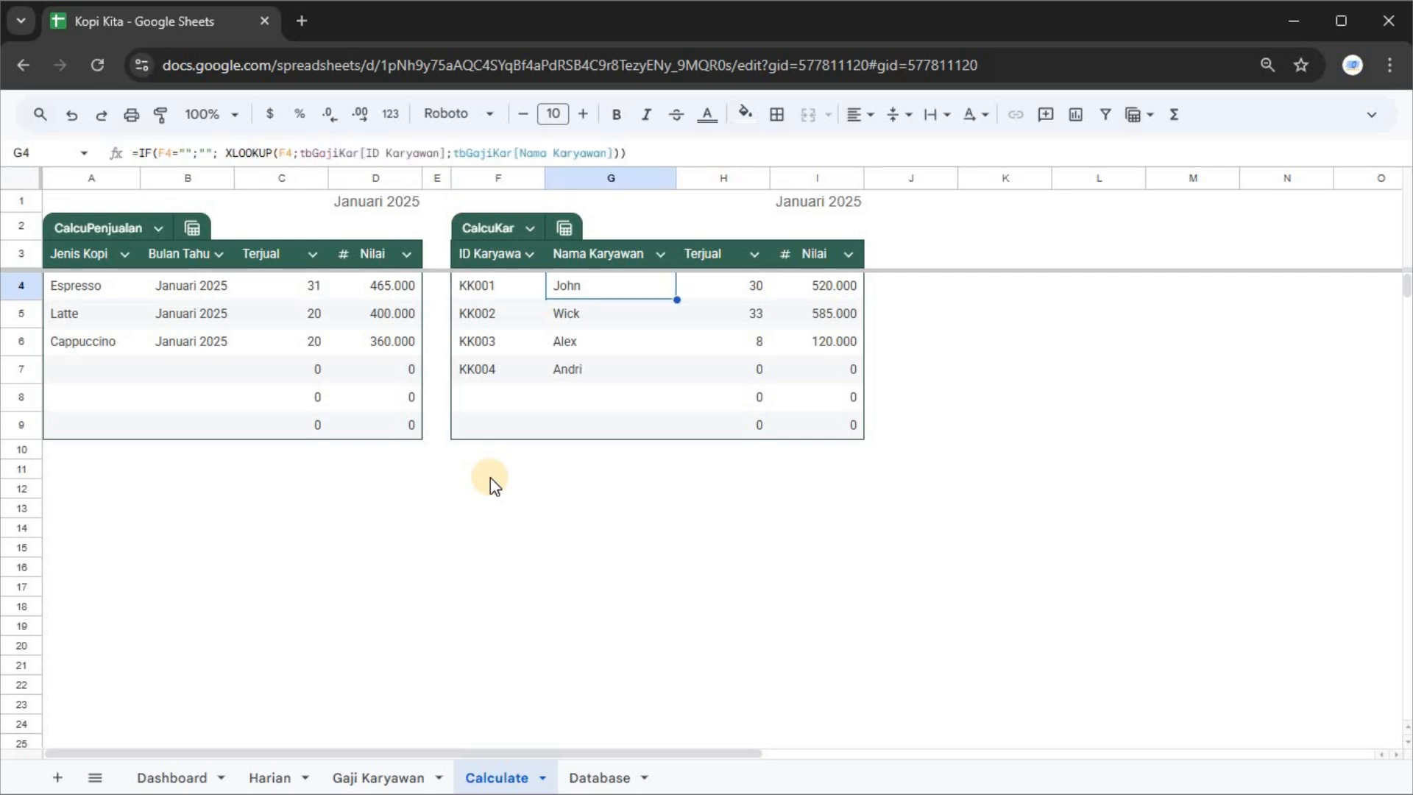
key("Left")
key("Right")
key("Right")
key("Left")
key("Left")
key("Right")
Step: Examine the Terjual and Nilai SUMIFS formulas in H4 and I4 against the employee ID in F4 and the month in I1
key("Right")
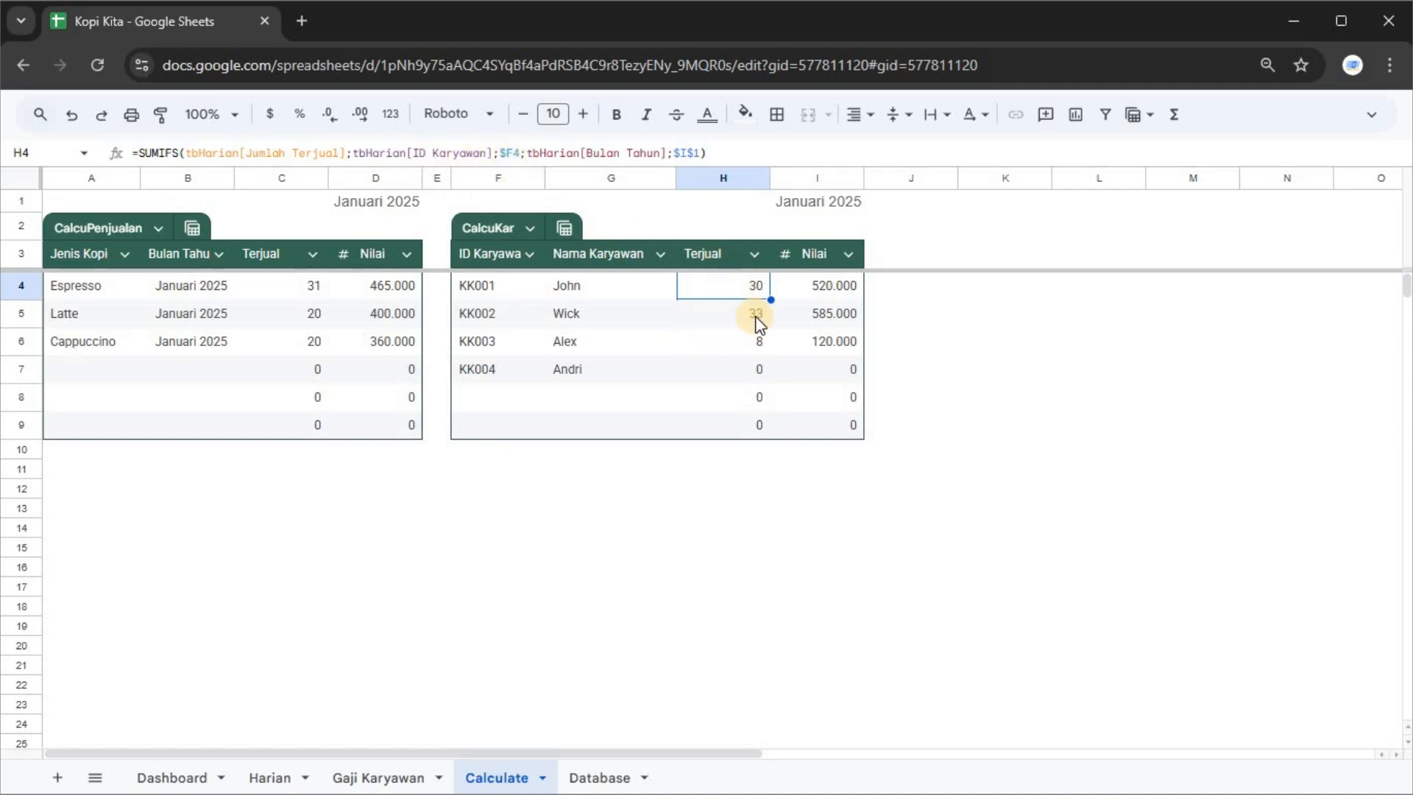
key("Right")
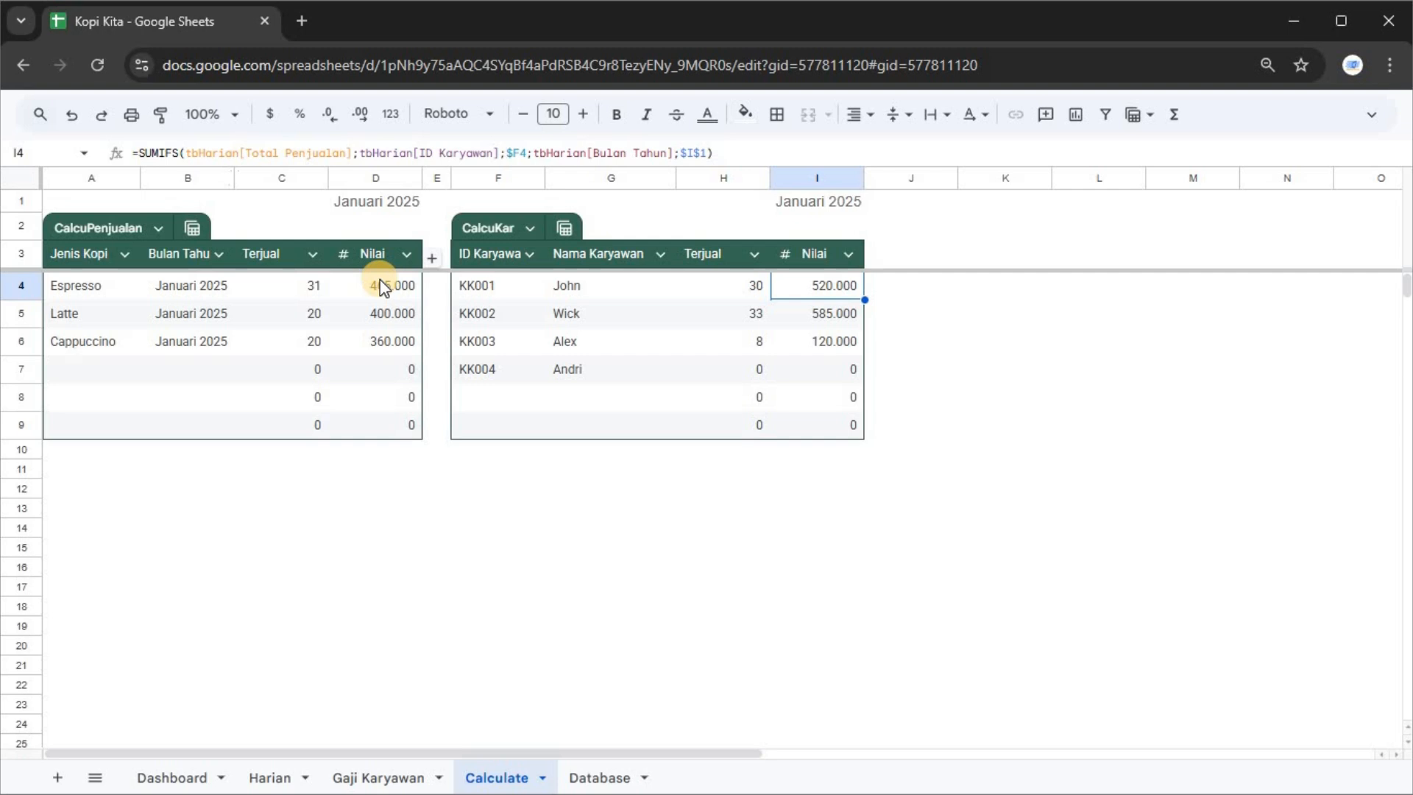
key("Left")
key("Left")
key("Left")
key("Left")
key("Left")
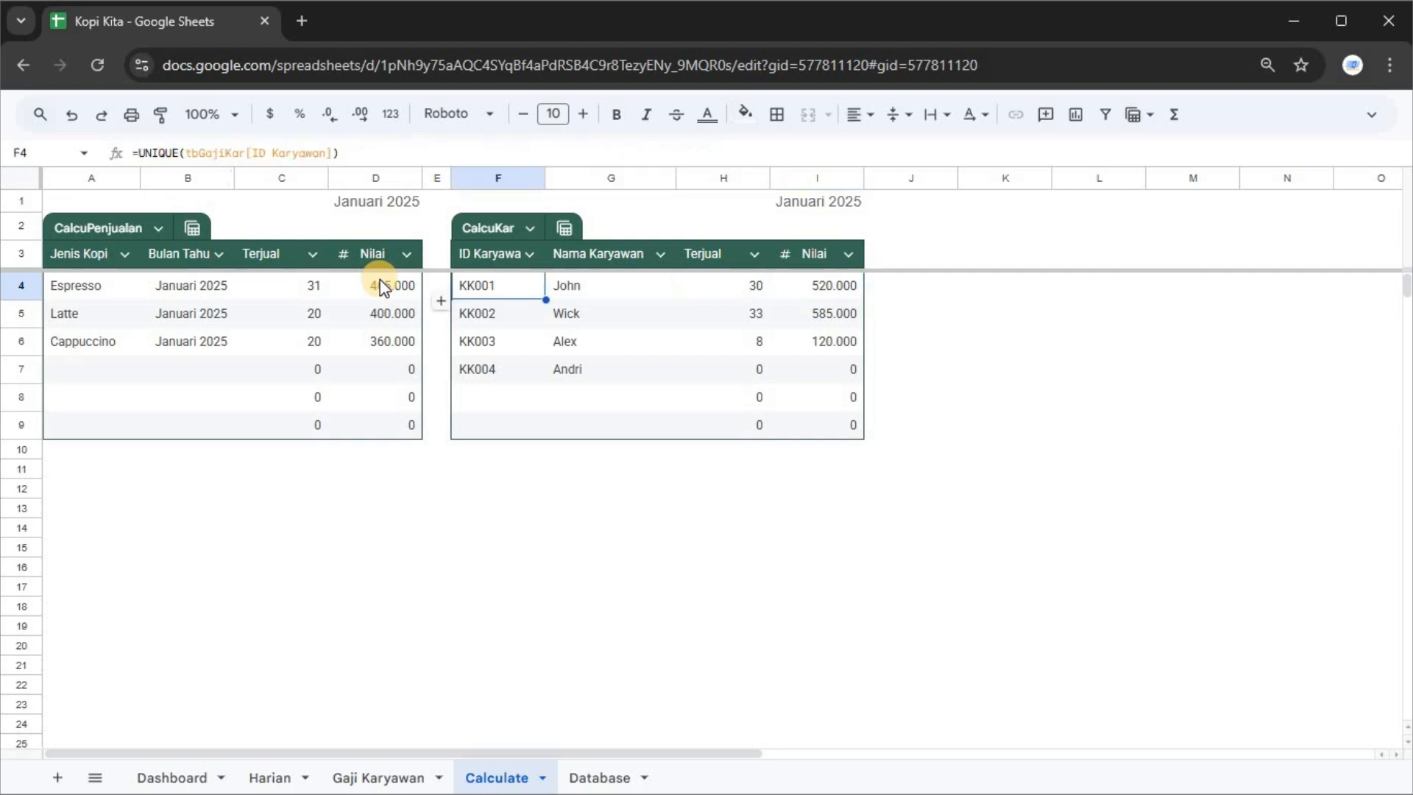
key("Right")
key("Right")
key("Right")
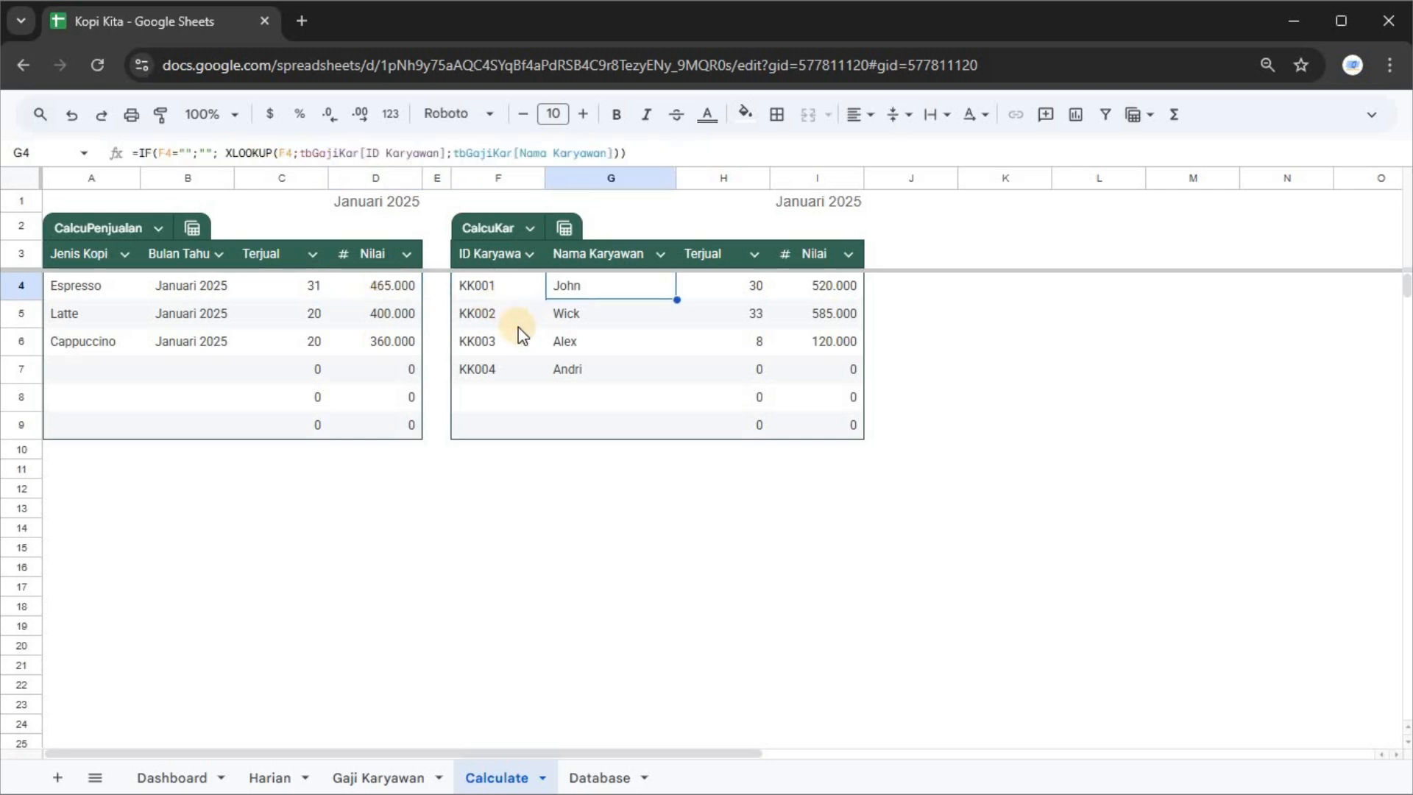
key("Right")
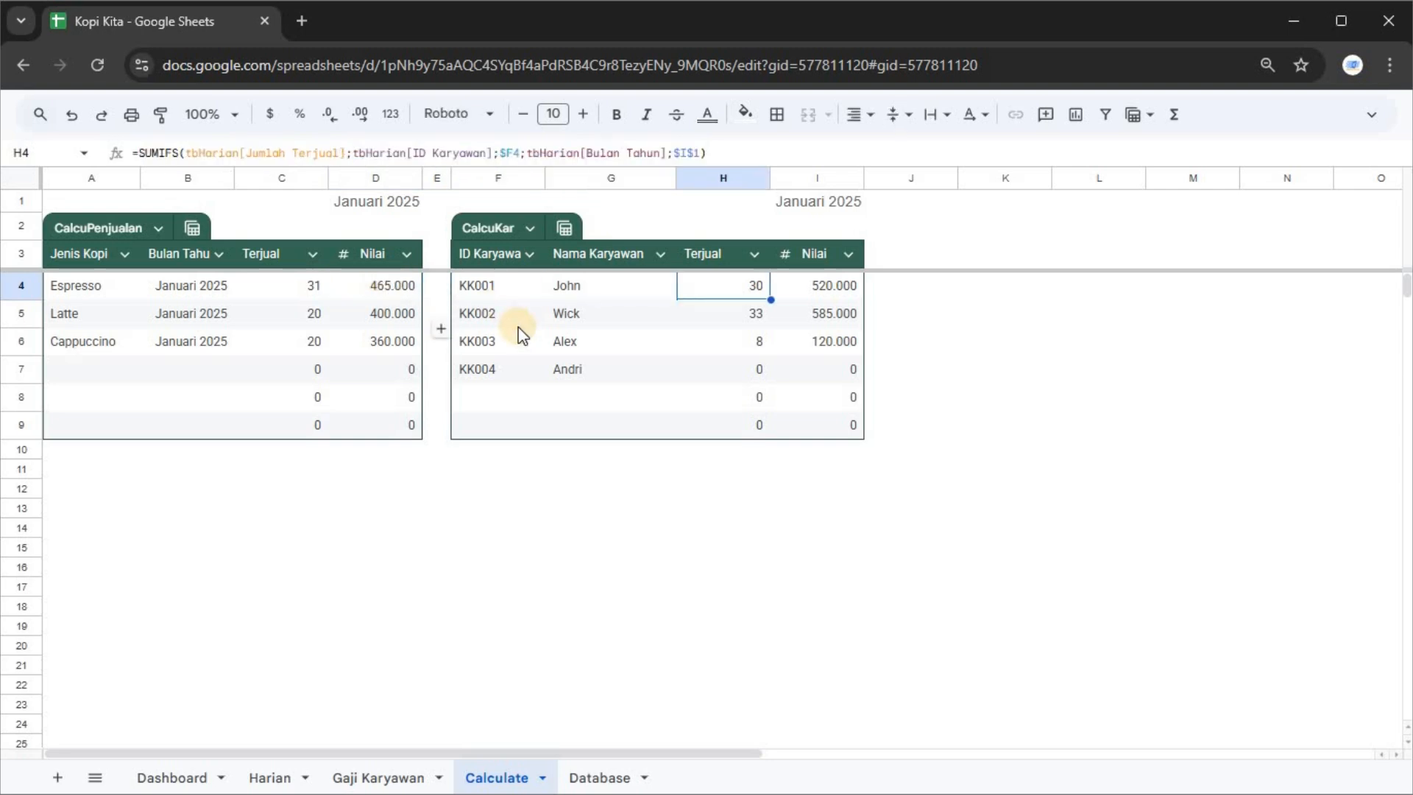
key("Right")
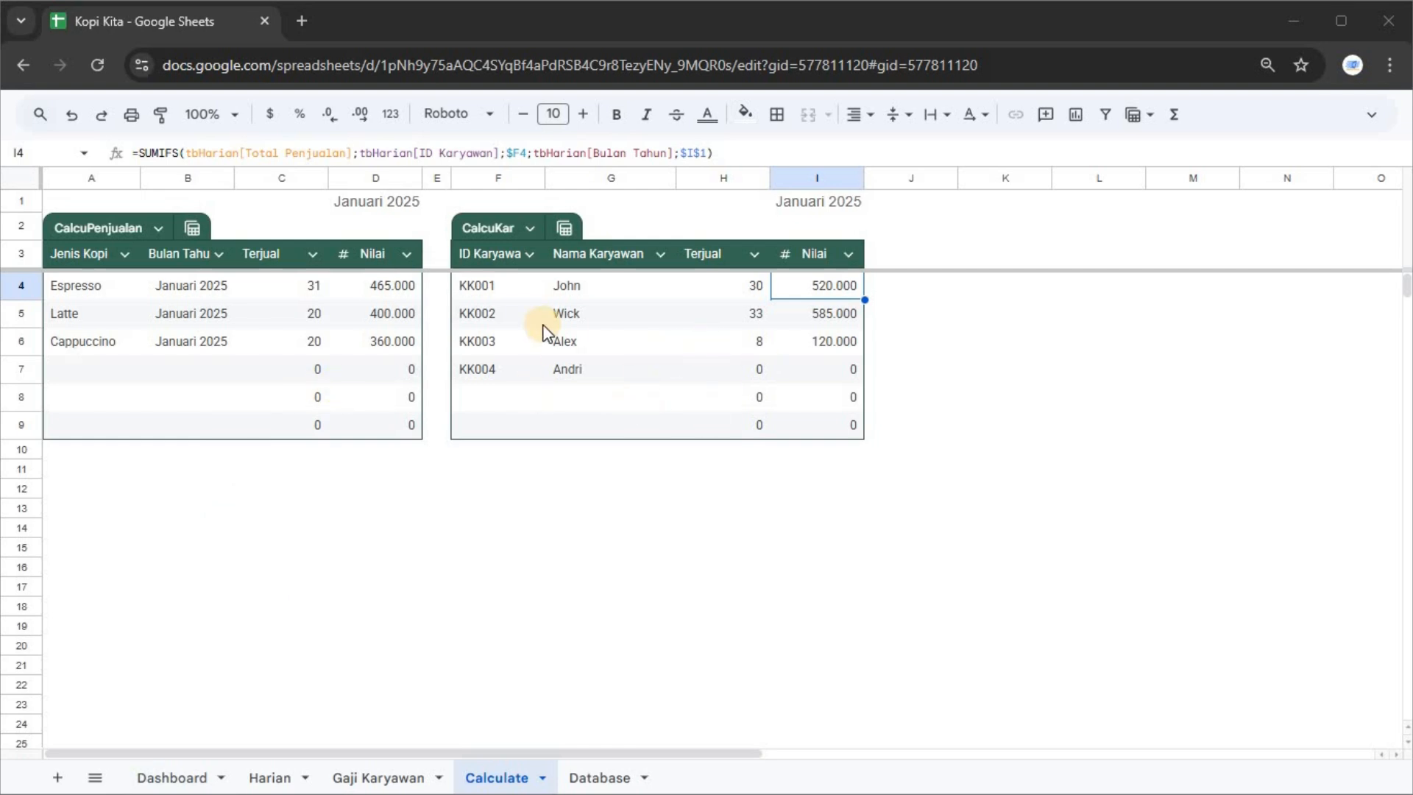
Step: Open the Database sheet and look through the empty Jenis Kopi rows below Cappuccino
left_click(559, 340)
left_click(627, 776)
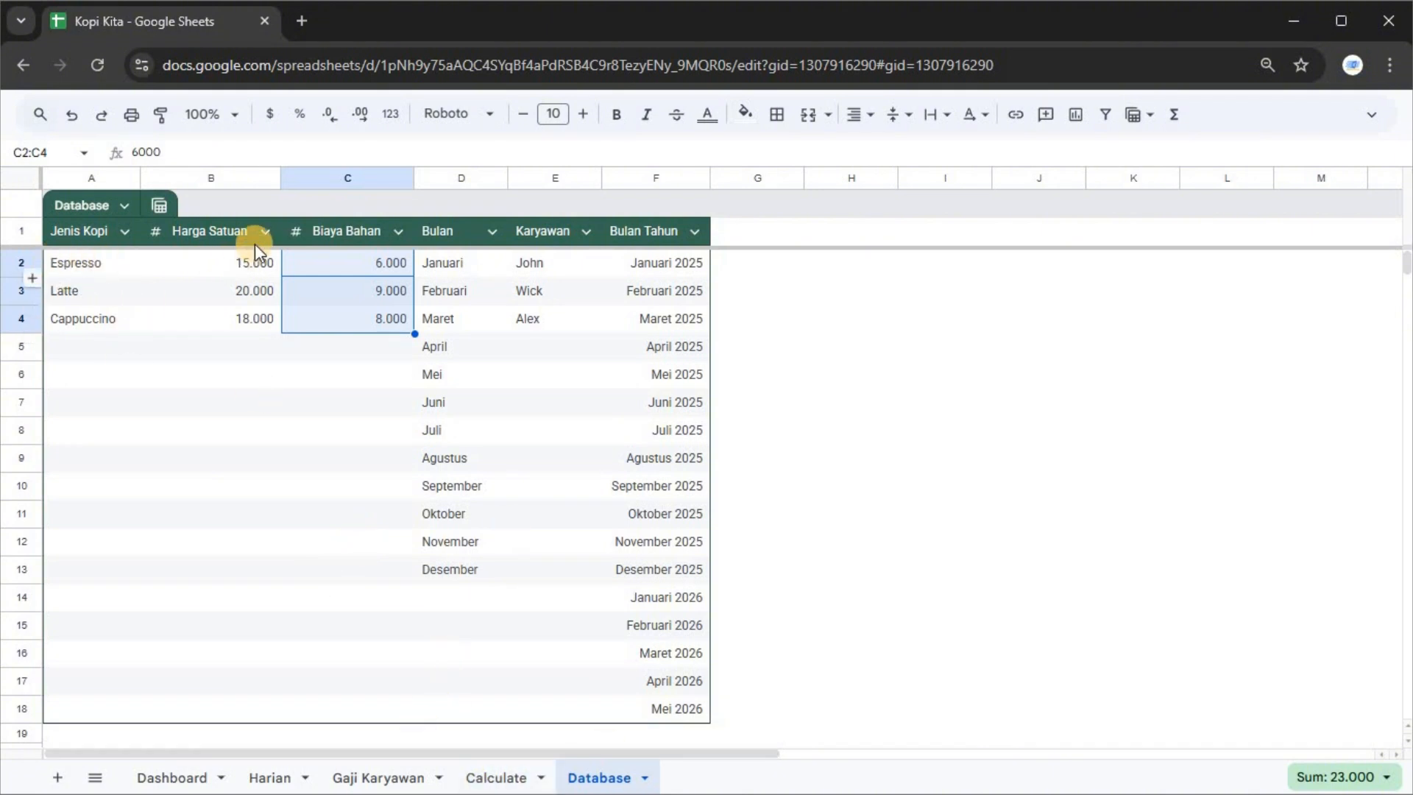
left_click(53, 327)
key("Down")
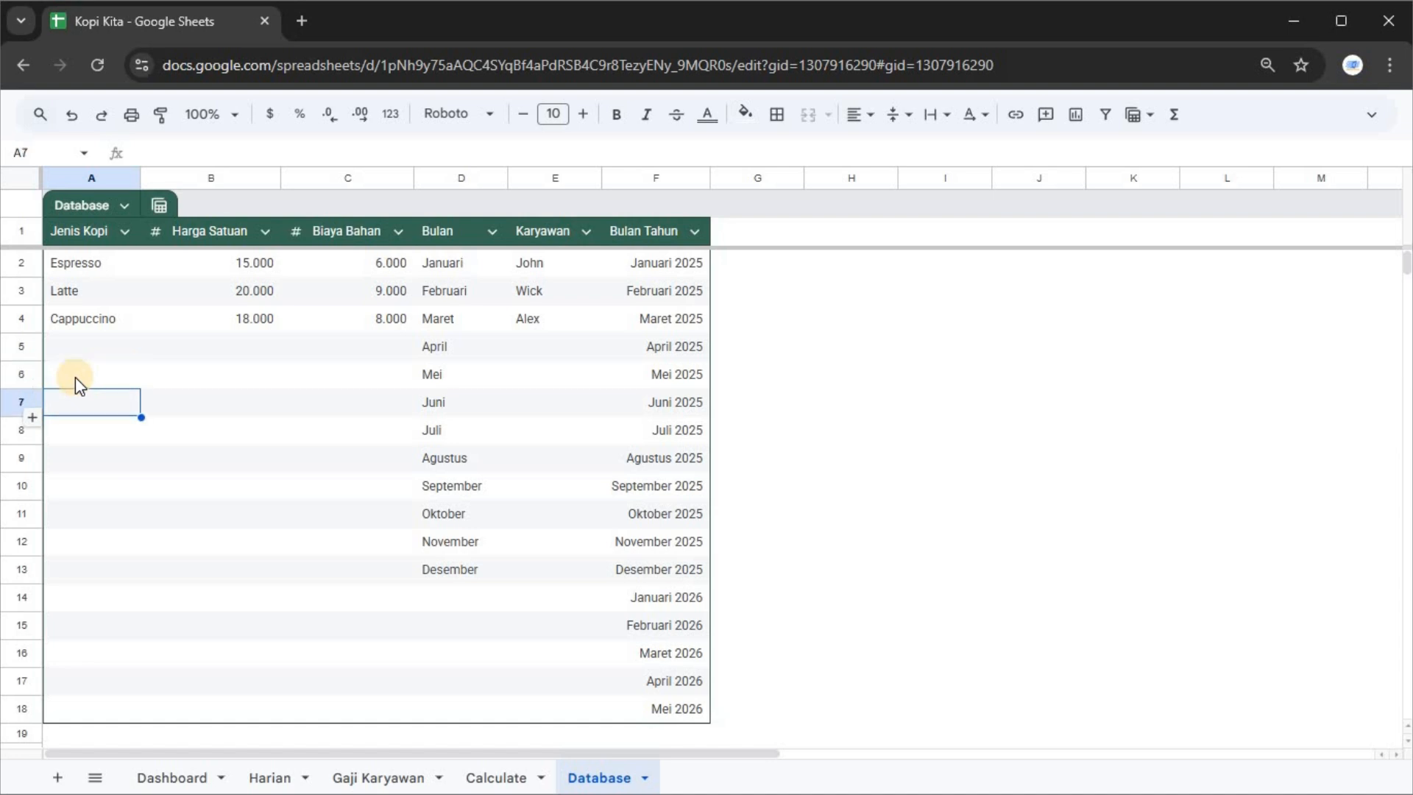
key("Down")
key("Down")
key("Down")
key("Down")
key("Down")
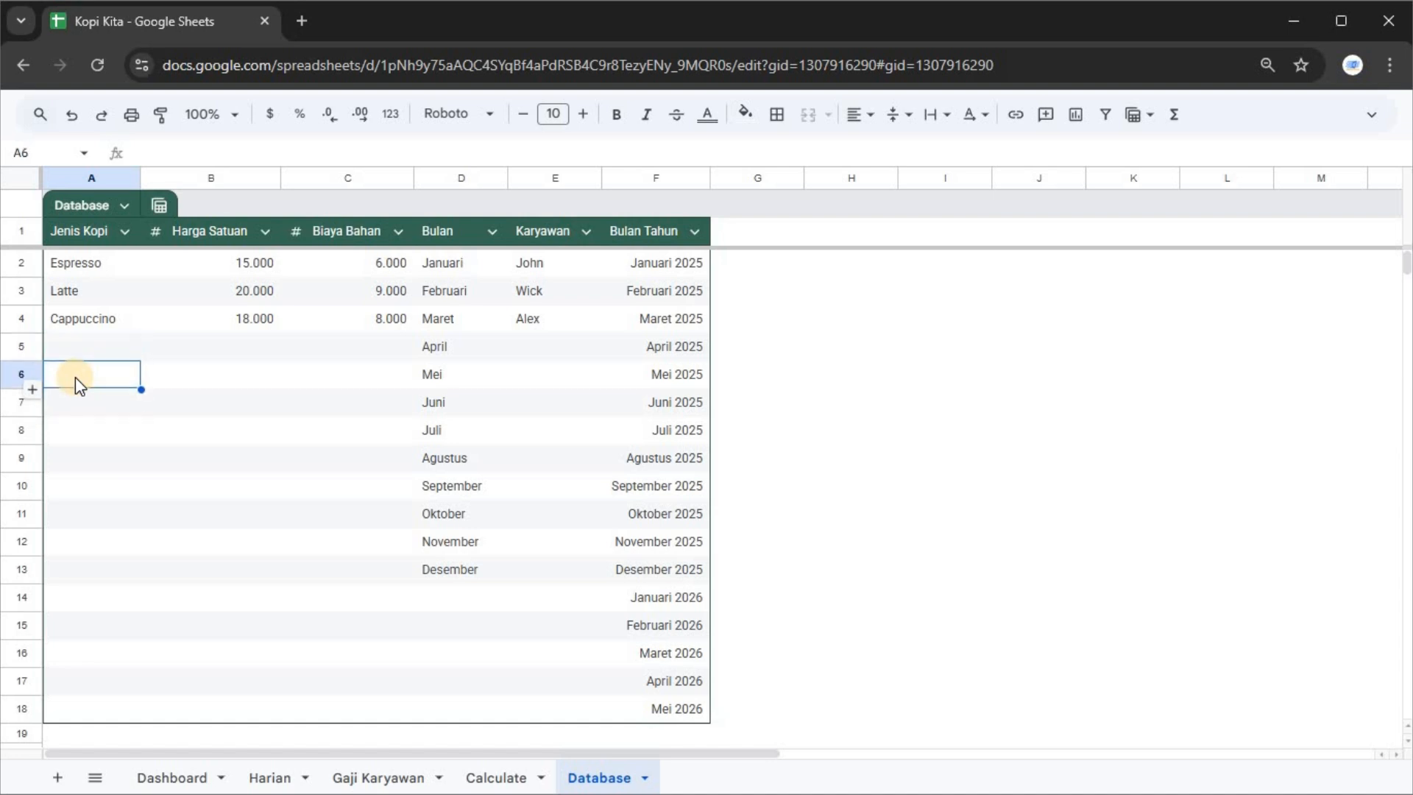
Step: Review the existing Jenis Kopi entries in the Database table and return to the first empty row, A5
key("Up")
key("Up")
key("Up")
key("Up")
key("Up")
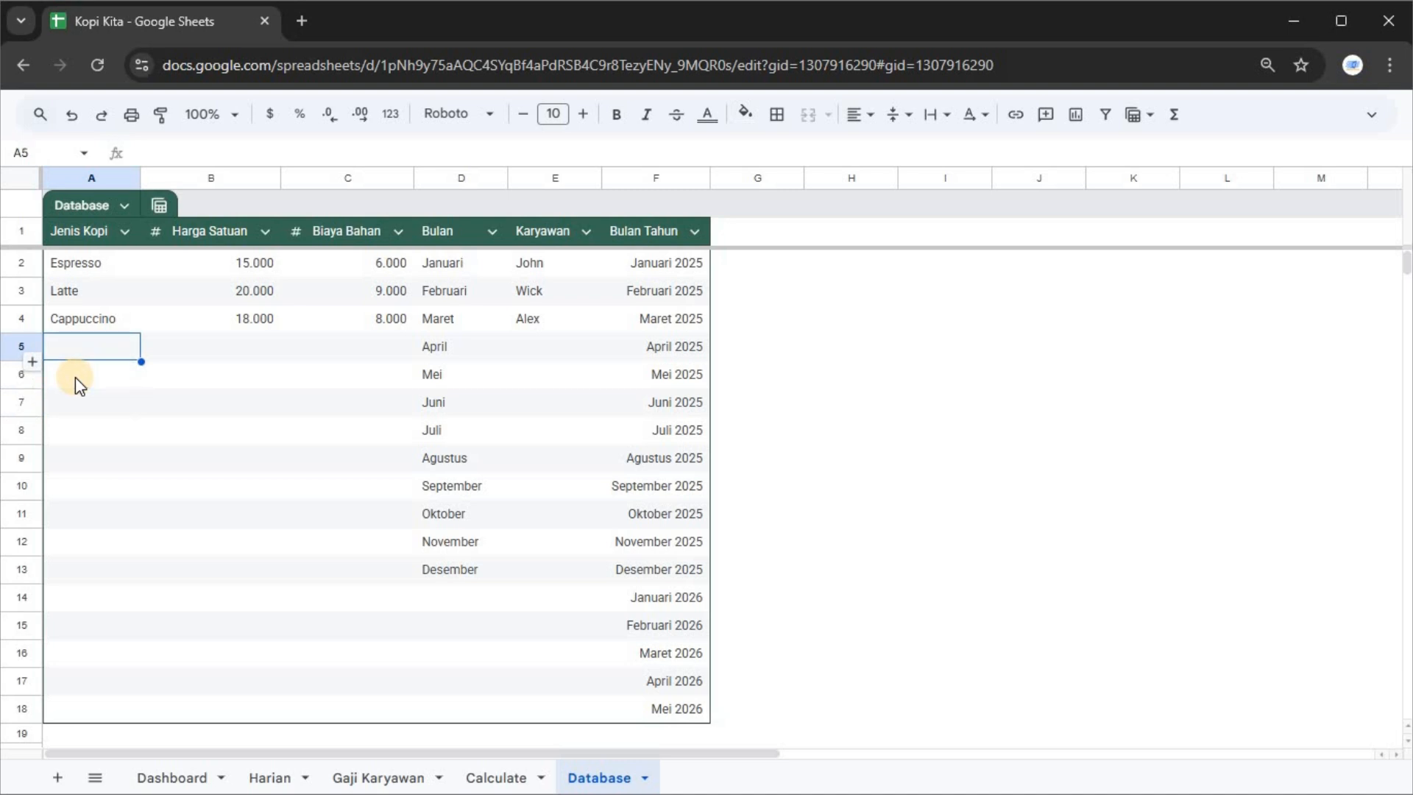
key("Up")
key("Up")
key("Up")
key("Down")
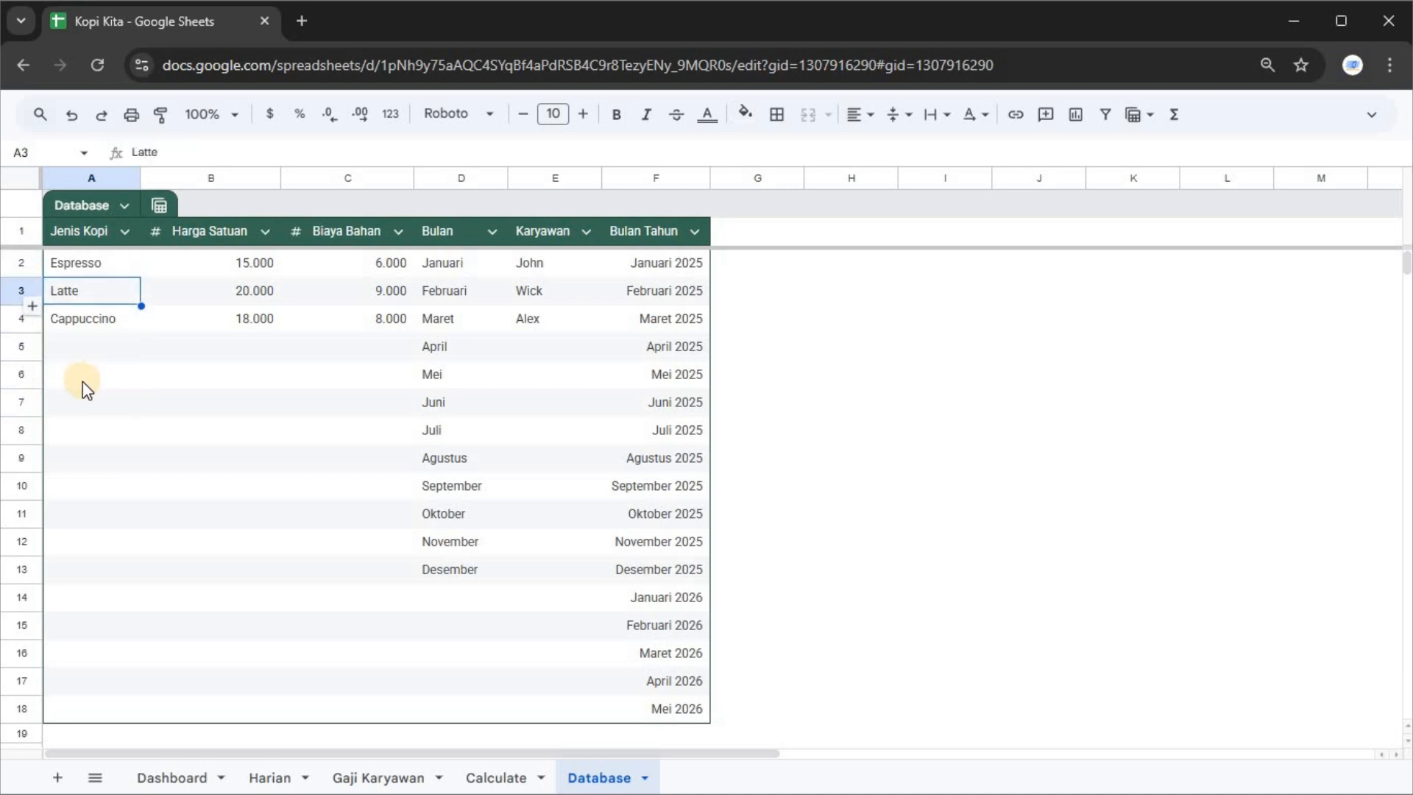
key("Down")
key("Down")
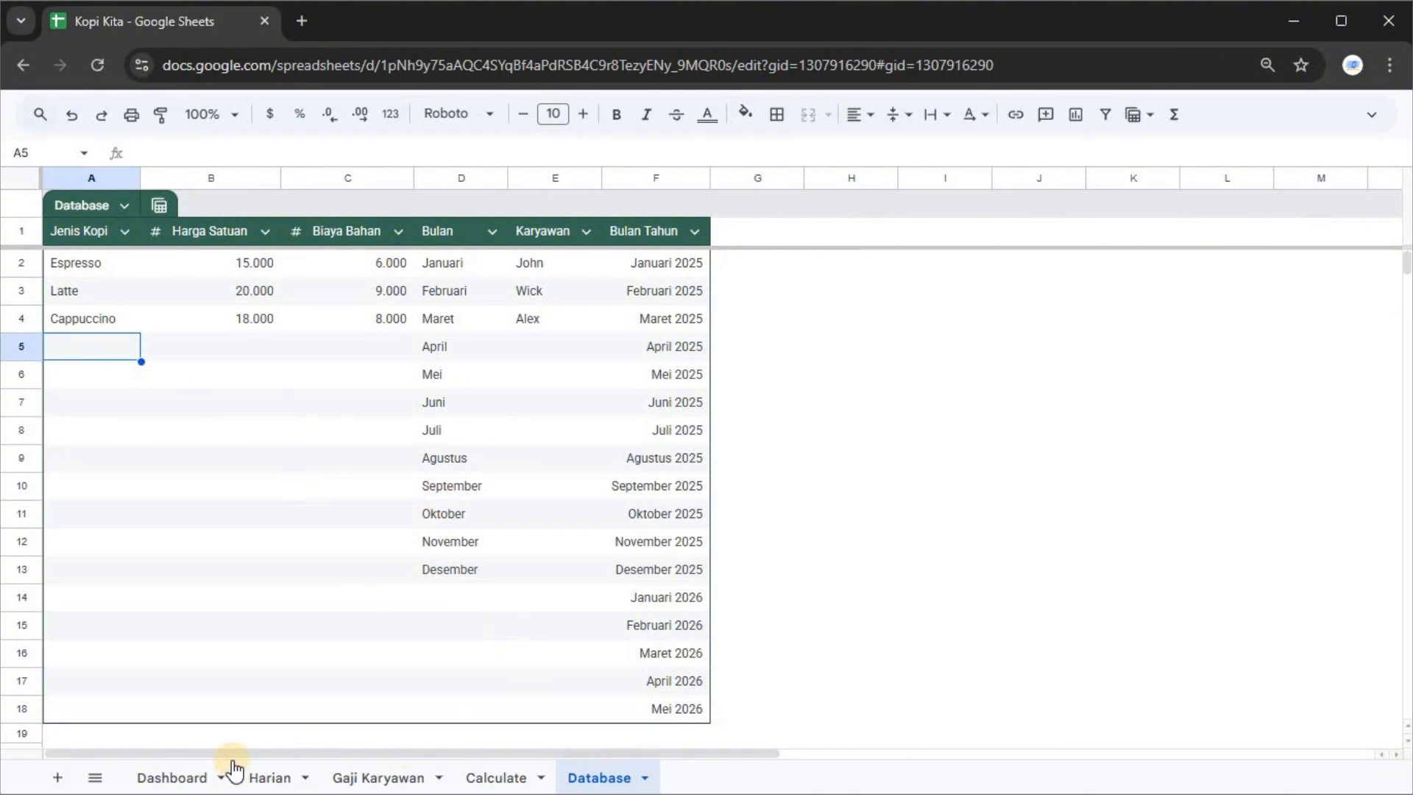
Step: Inspect the row 5 Harga Satuan and Biaya Bahan cells and the last Karyawan entry in E4 of the Database table
left_click(239, 357)
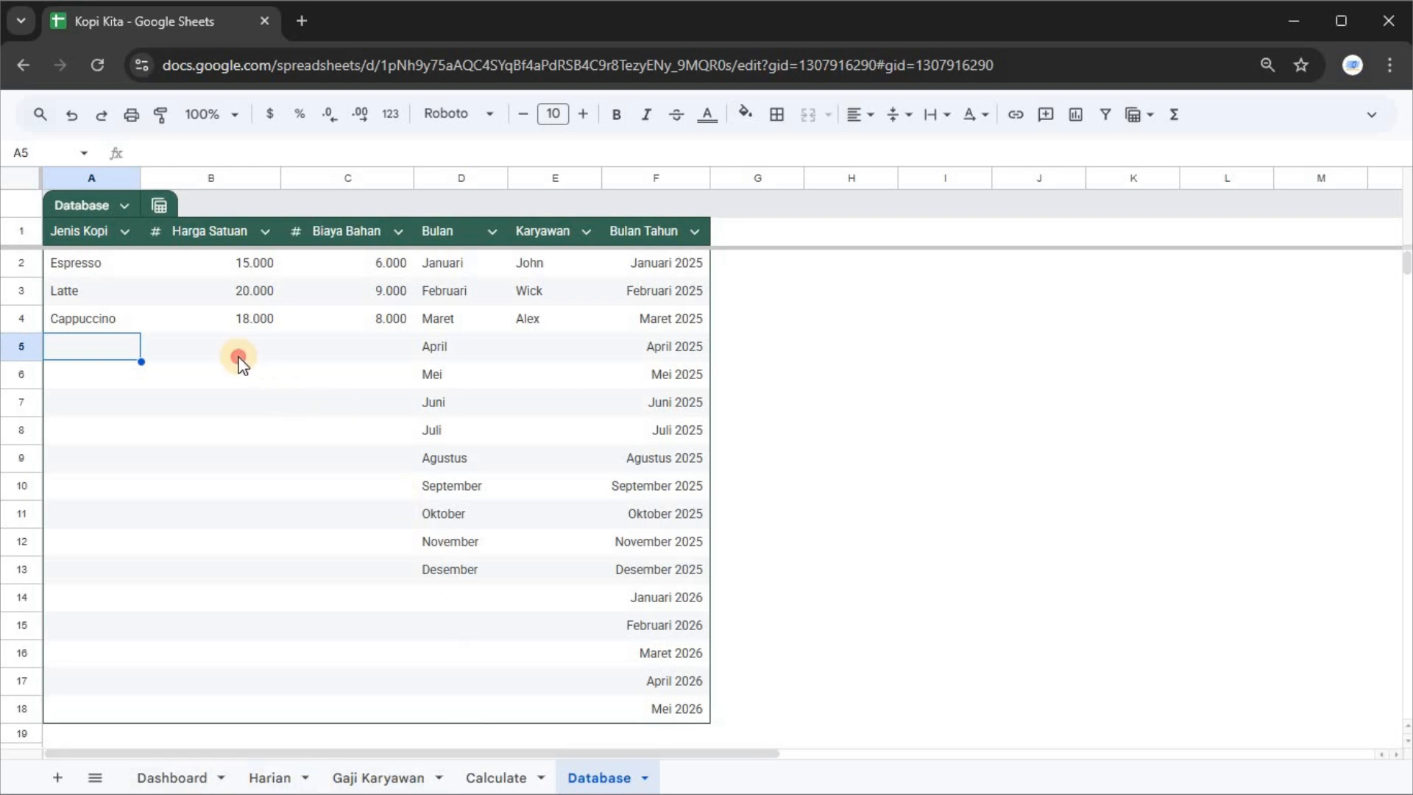
left_click(356, 343)
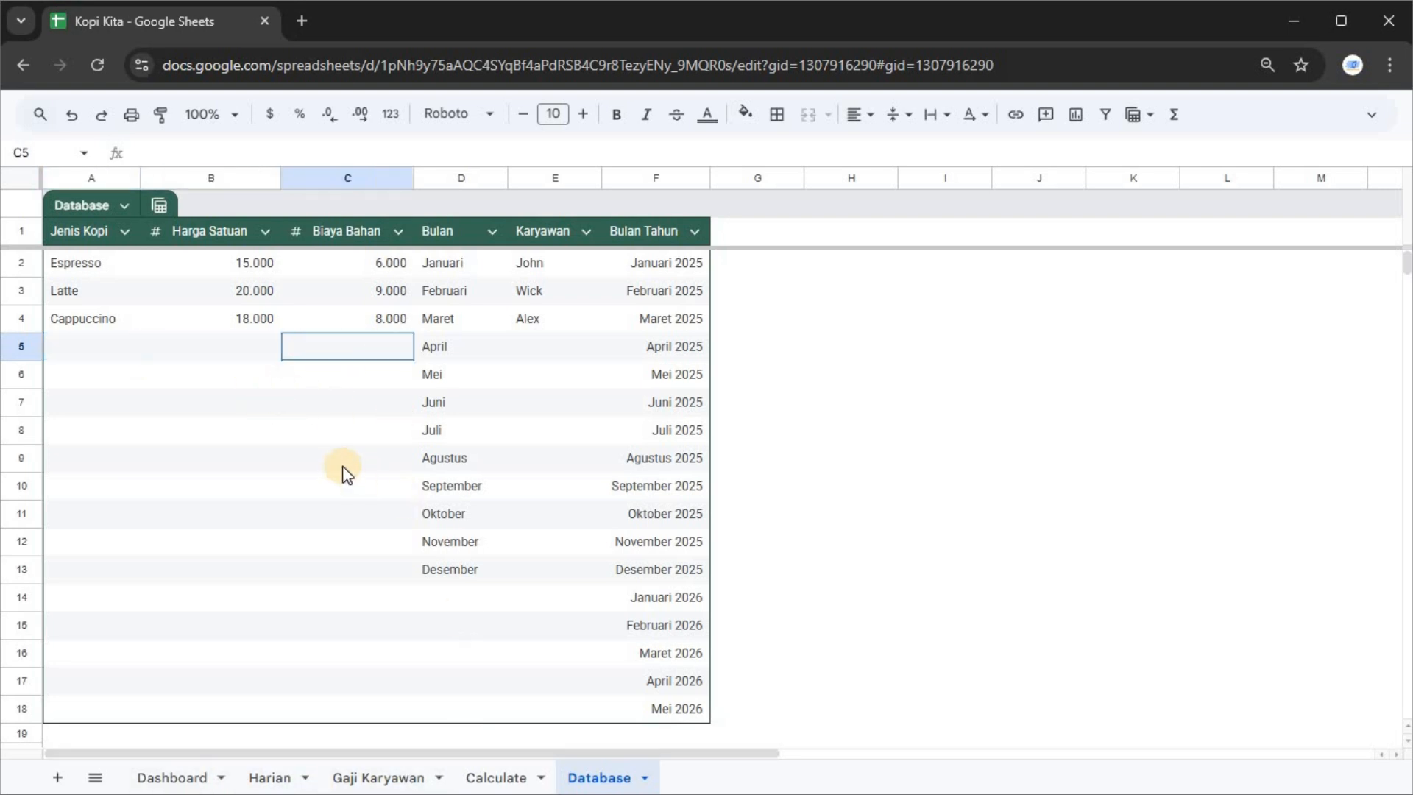
left_click(530, 309)
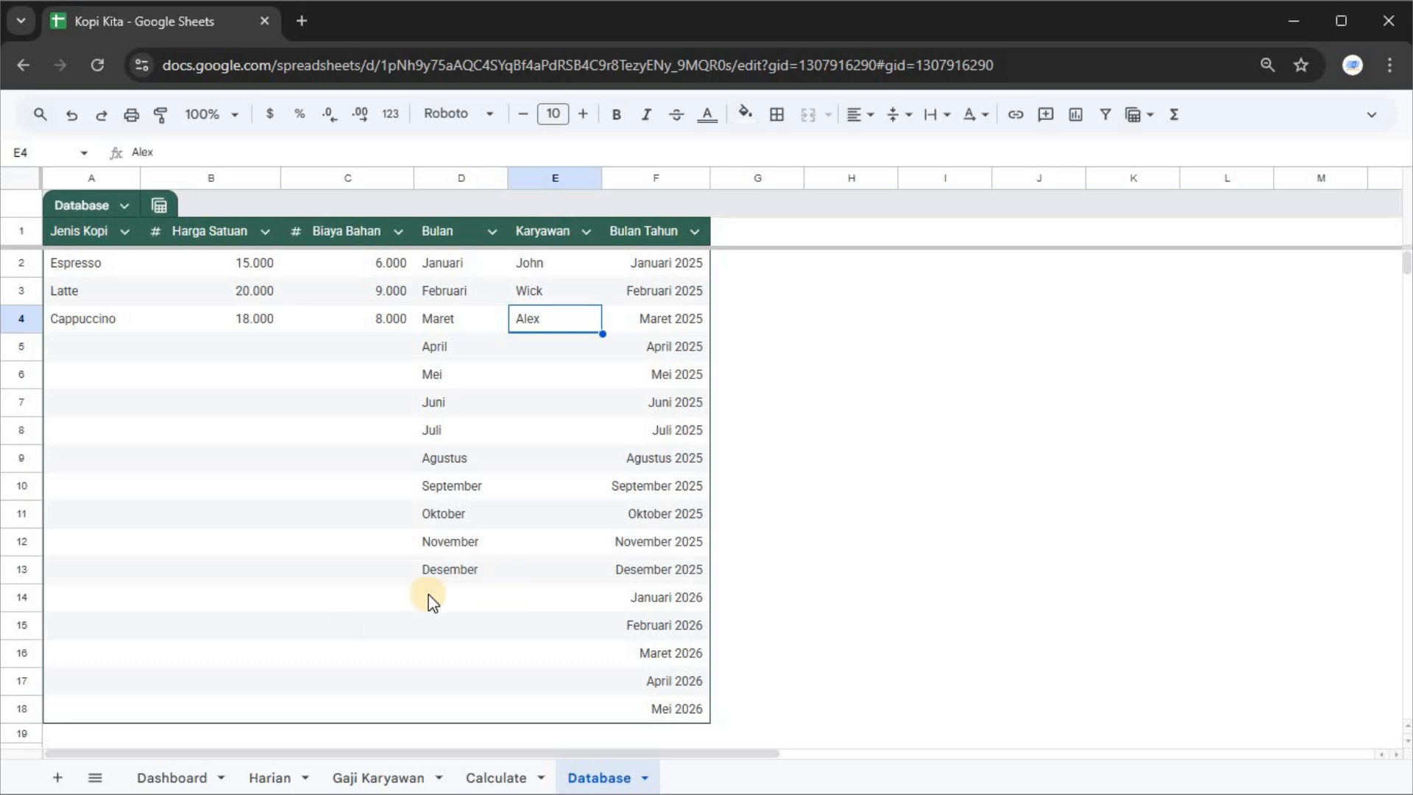
Step: Open the Dashboard sheet, look over its summary cards and charts, and inspect the Top Sales XLOOKUP formula in B16
left_click(164, 779)
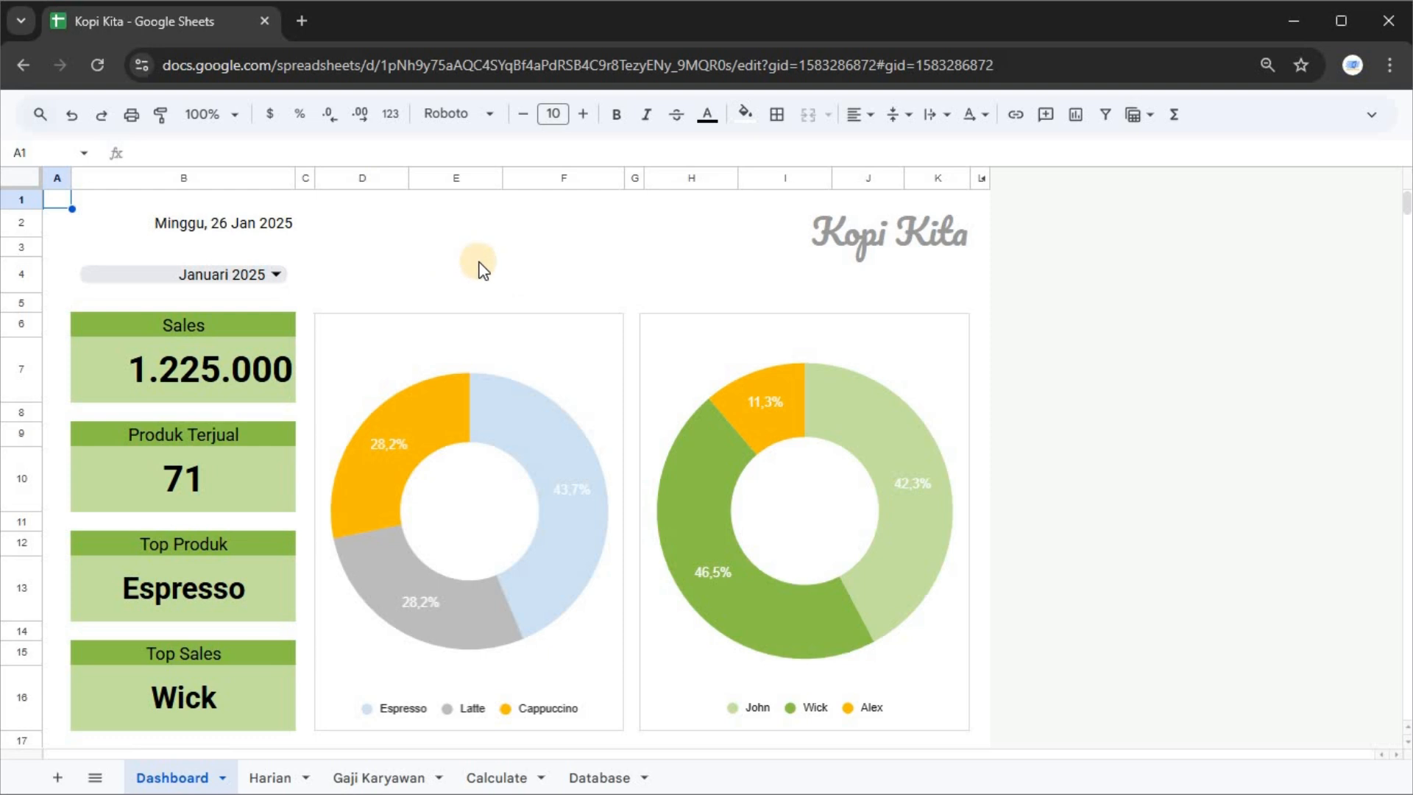
scroll(479, 251, "down", 2)
scroll(482, 294, "up", 2)
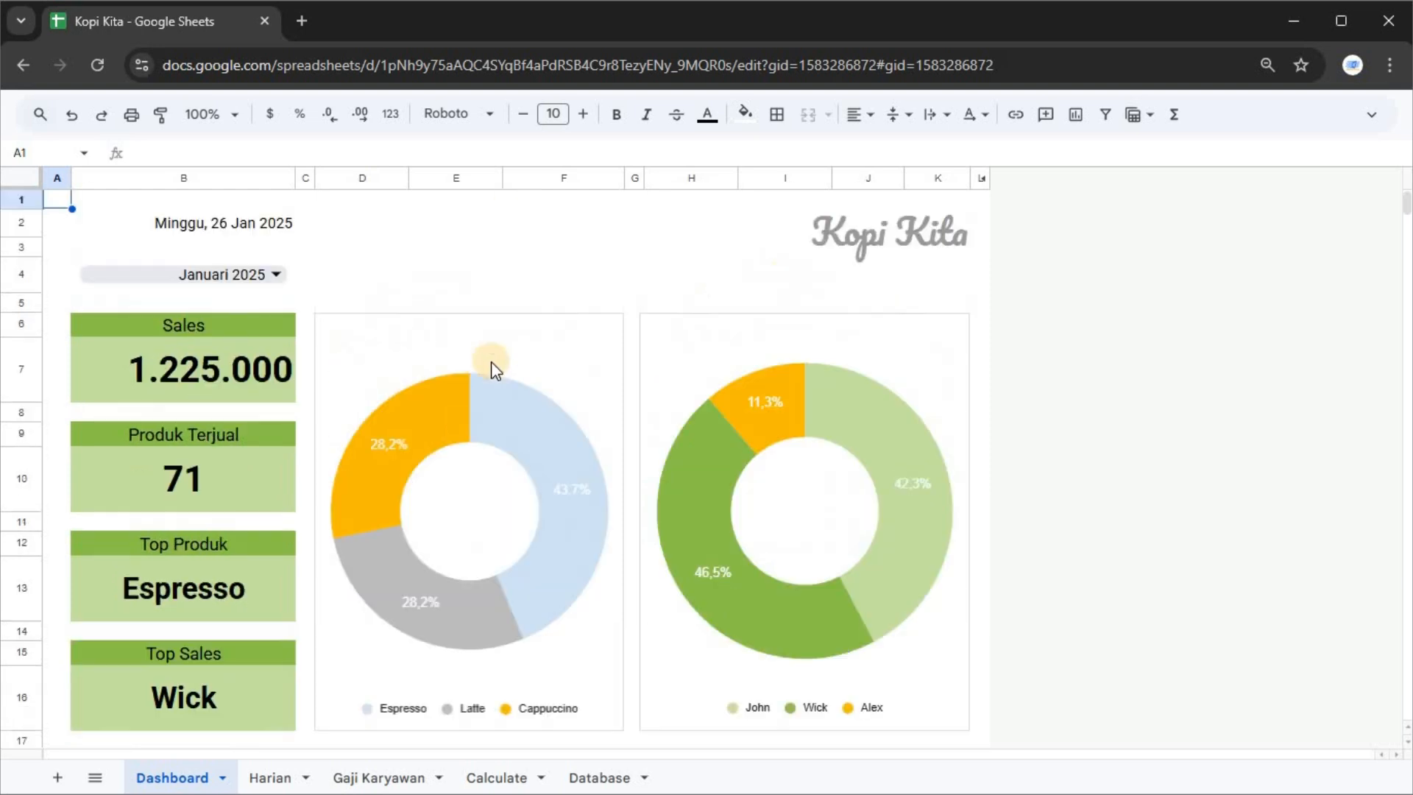
left_click(206, 696)
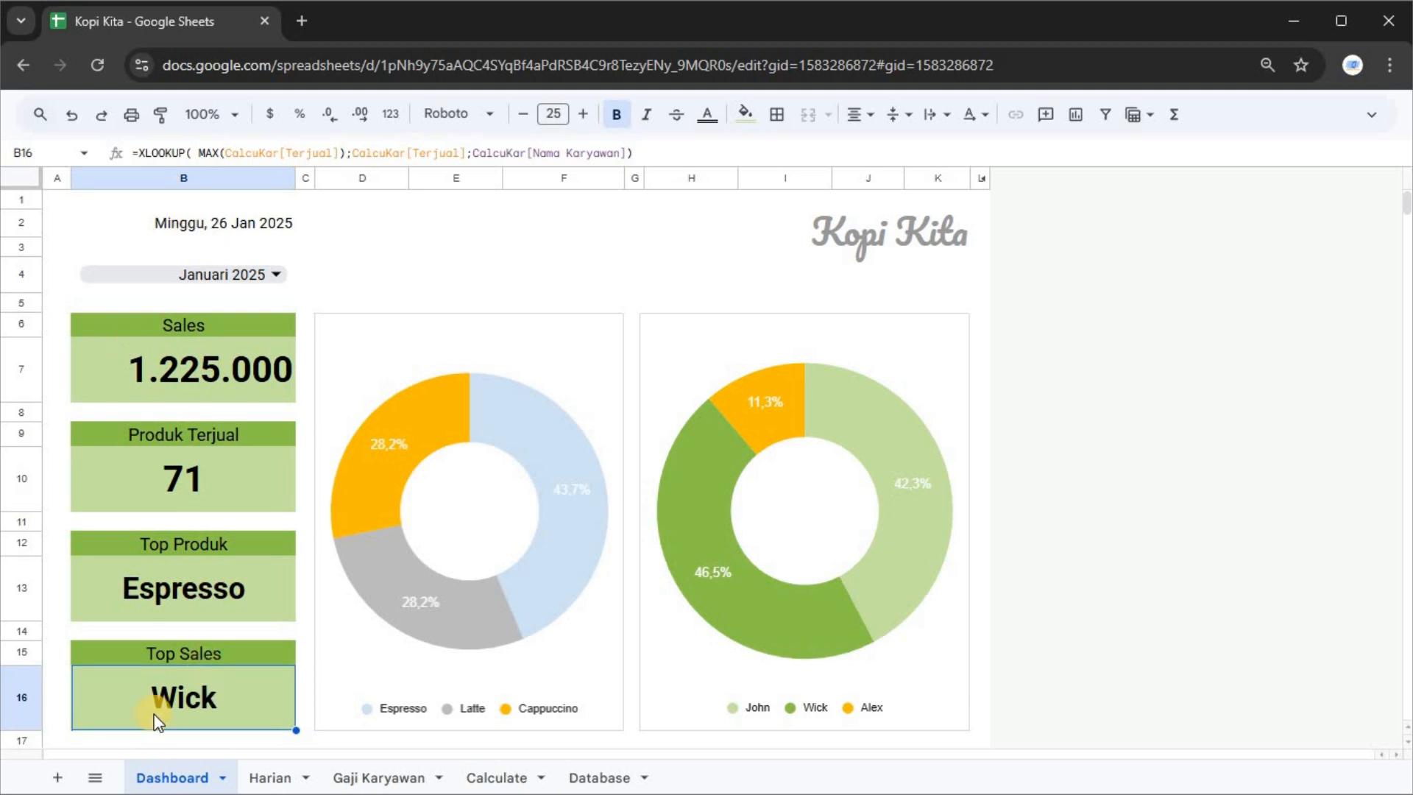